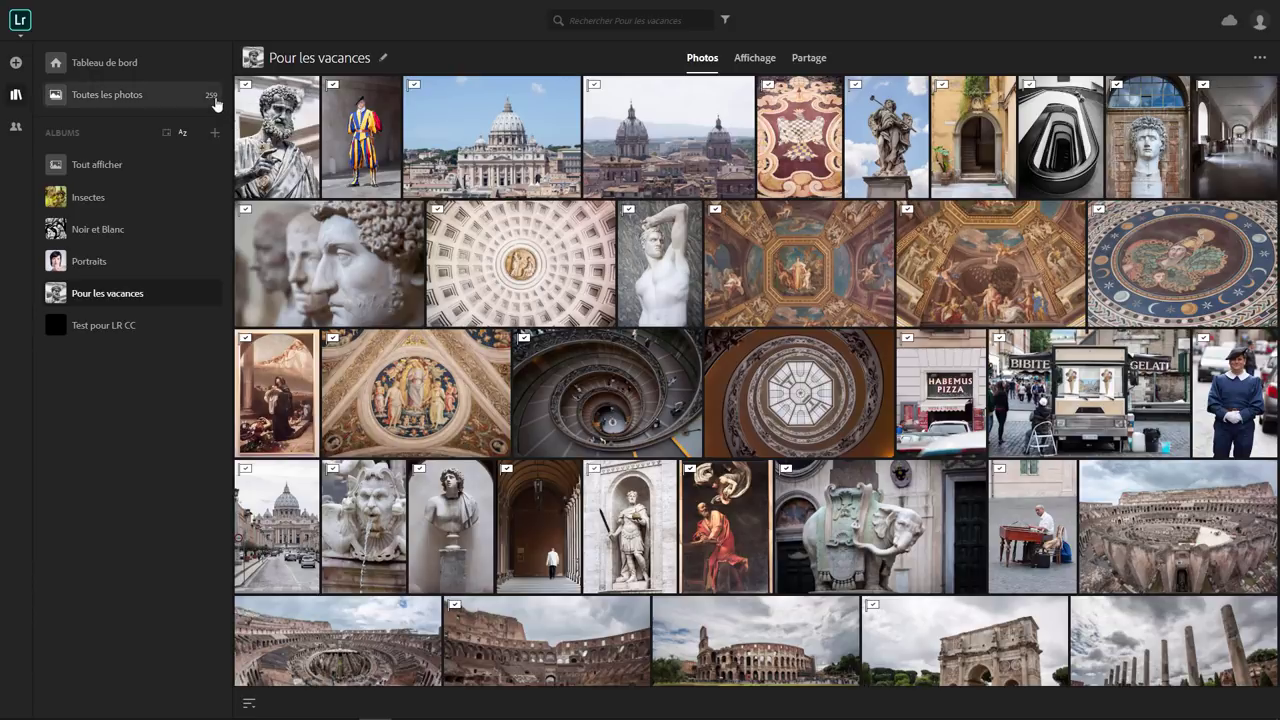
# Check the Lightroom web library's sync activity from the cloud icon.
pyautogui.click(1229, 30)
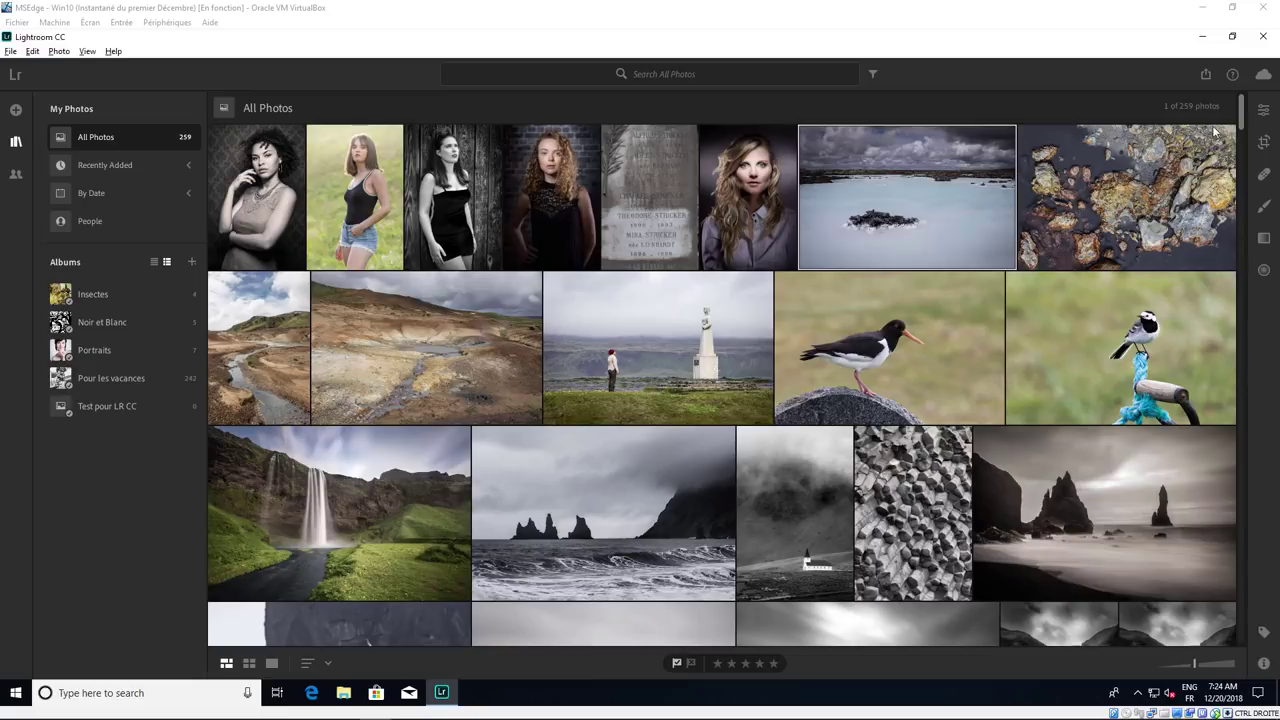
# Import the raw file 003A2875.CR2 from C:\Photos, bringing the library to 260 photos.
pyautogui.click(1264, 77)
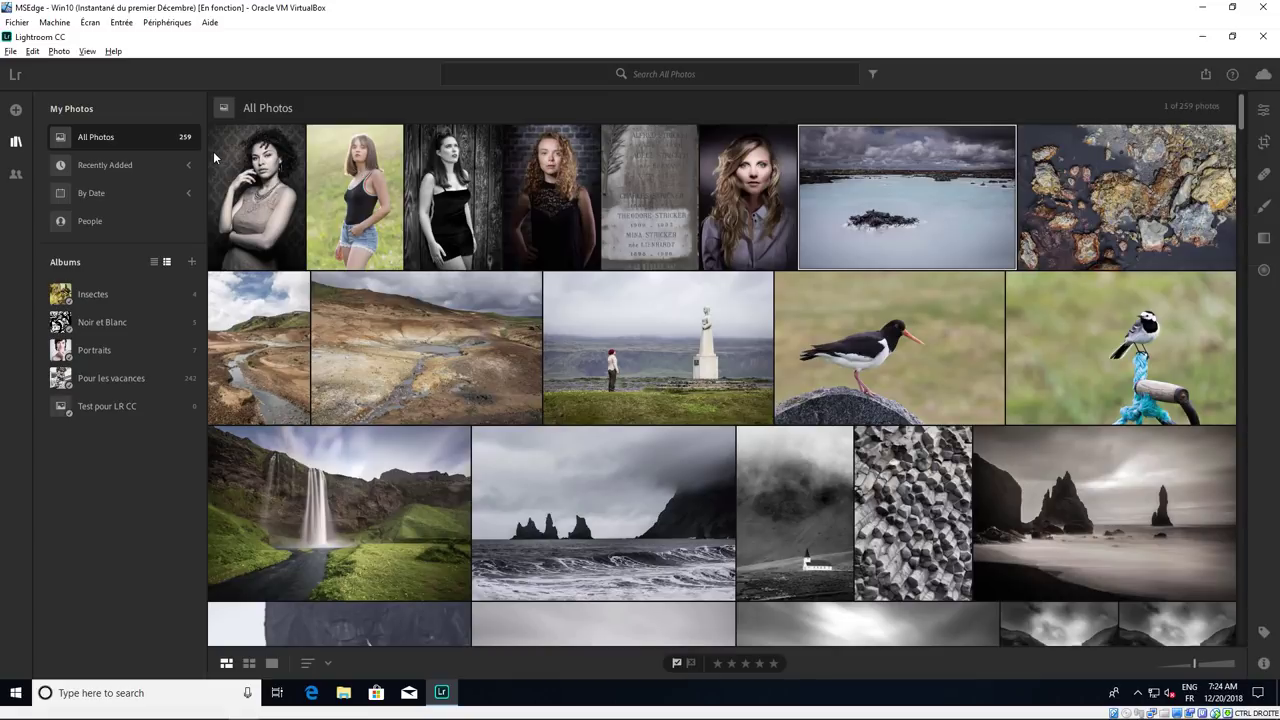
pyautogui.click(11, 51)
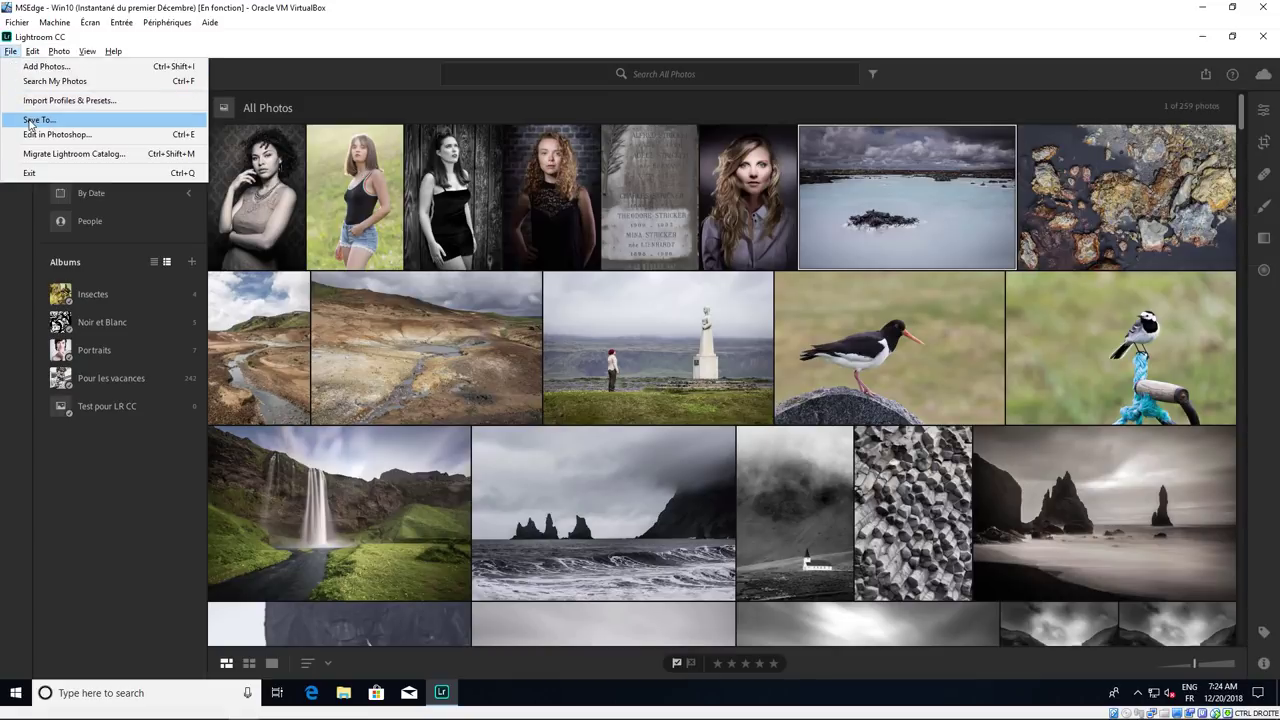
pyautogui.click(42, 66)
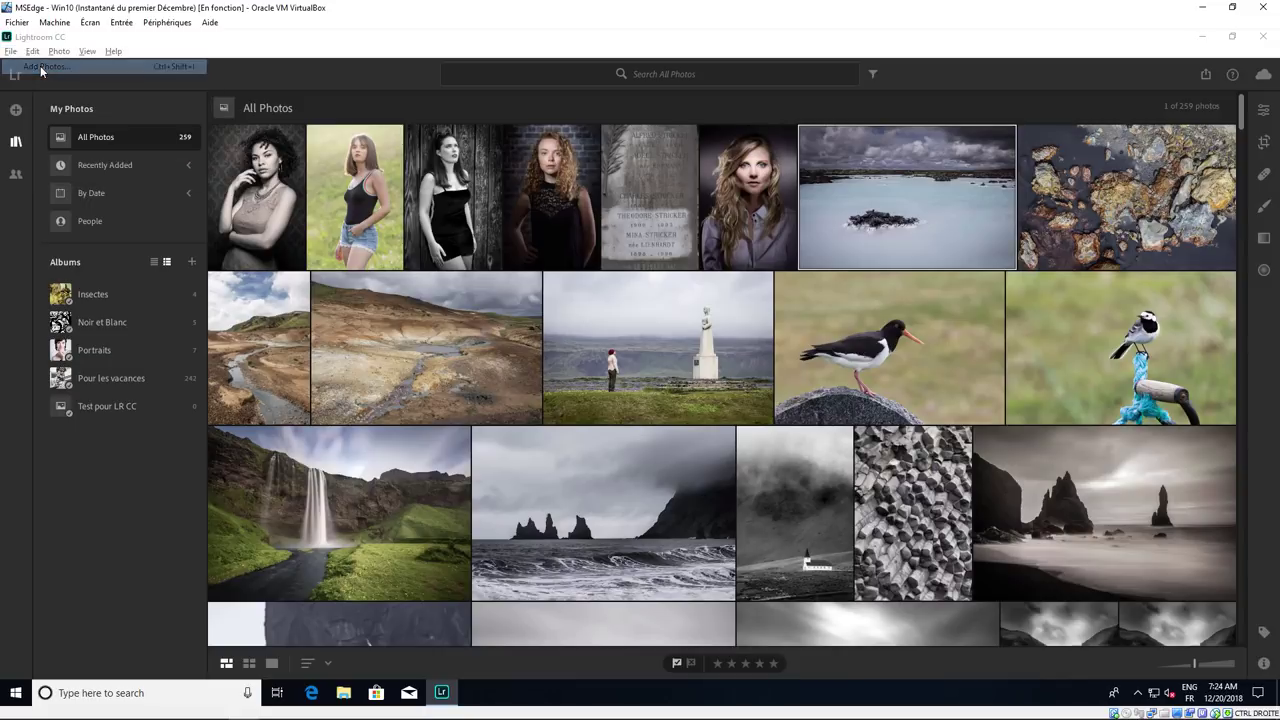
pyautogui.click(585, 303)
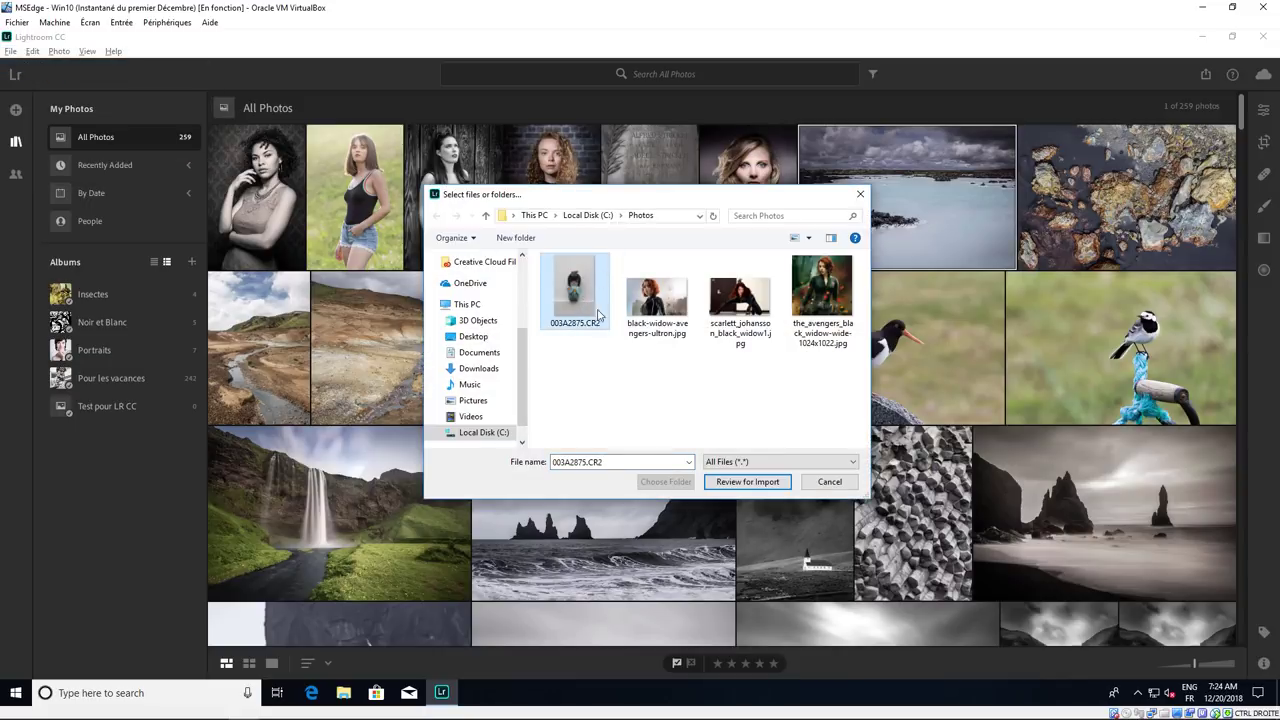
pyautogui.click(748, 482)
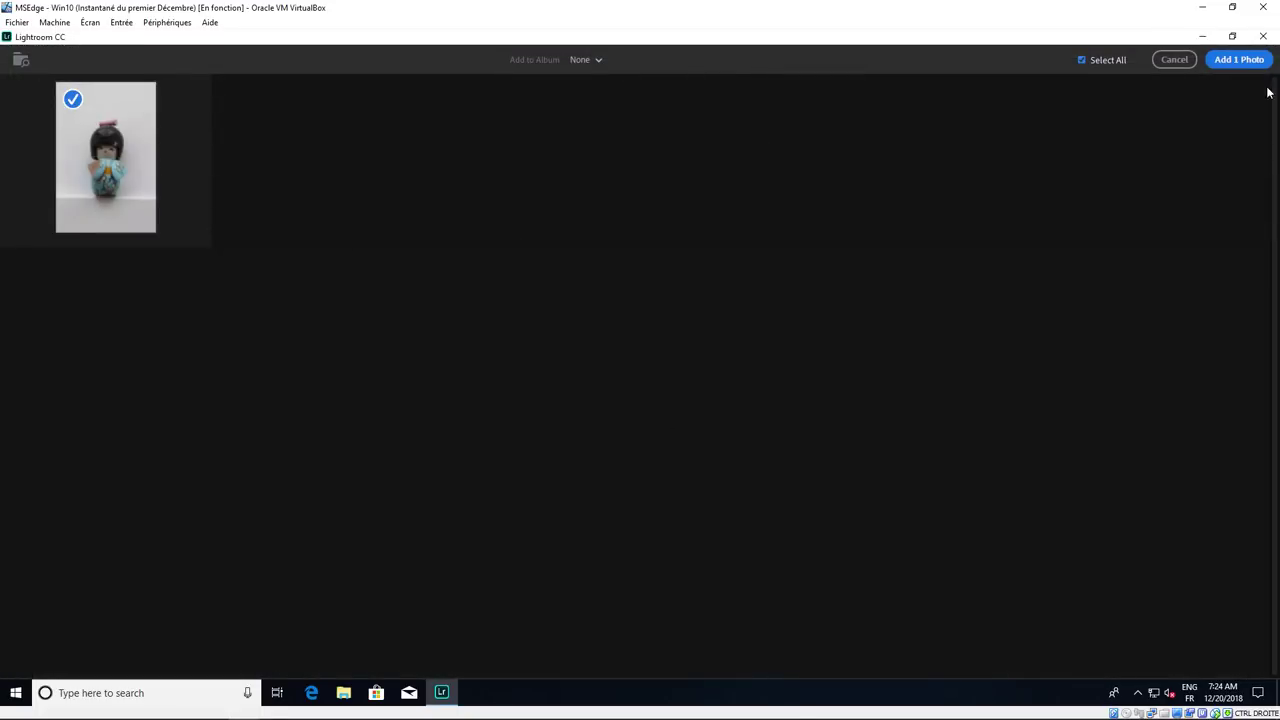
pyautogui.click(1239, 59)
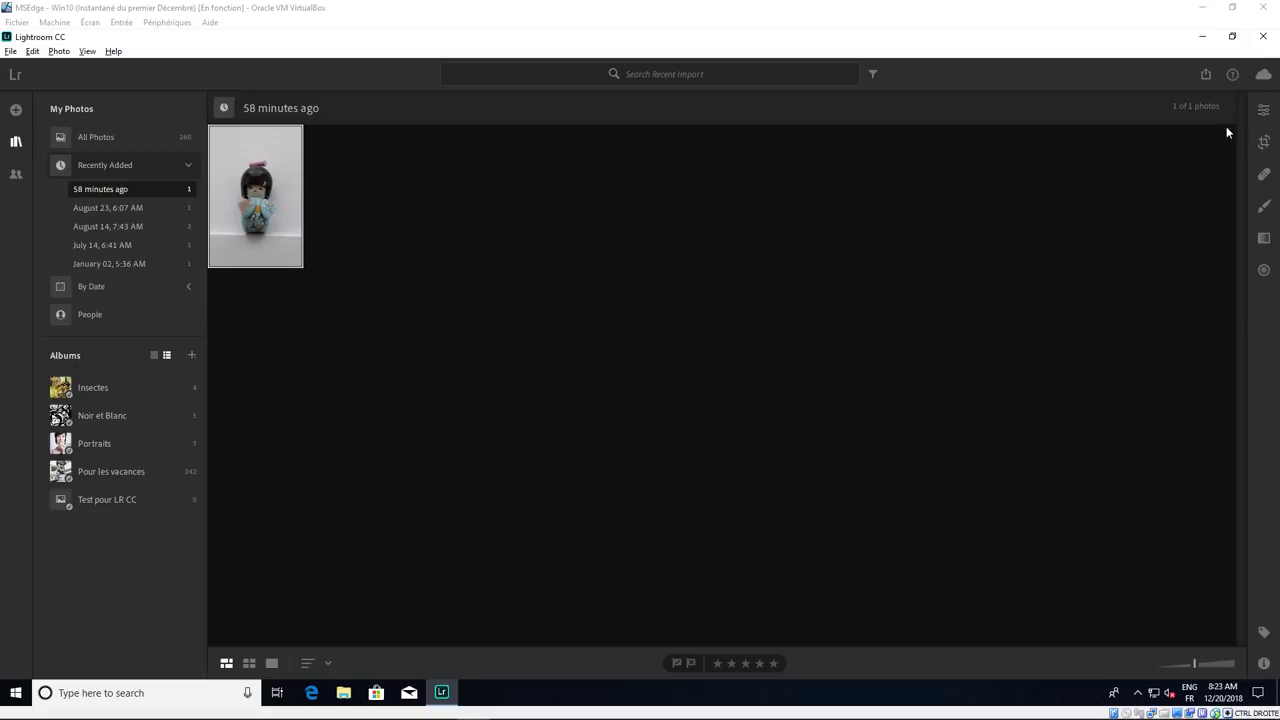
# Review the Synced and Backed Up cloud status (24.47 MB of 20 GB) and open preferences.
pyautogui.click(1265, 76)
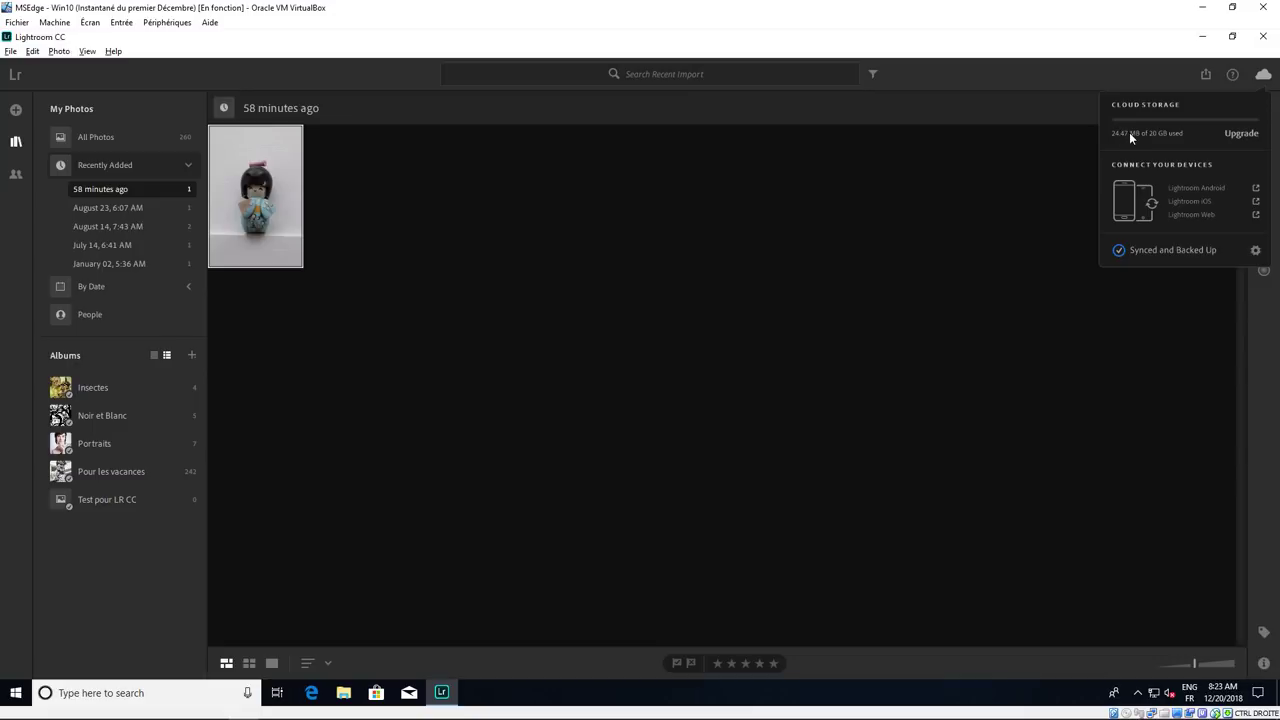
pyautogui.click(754, 260)
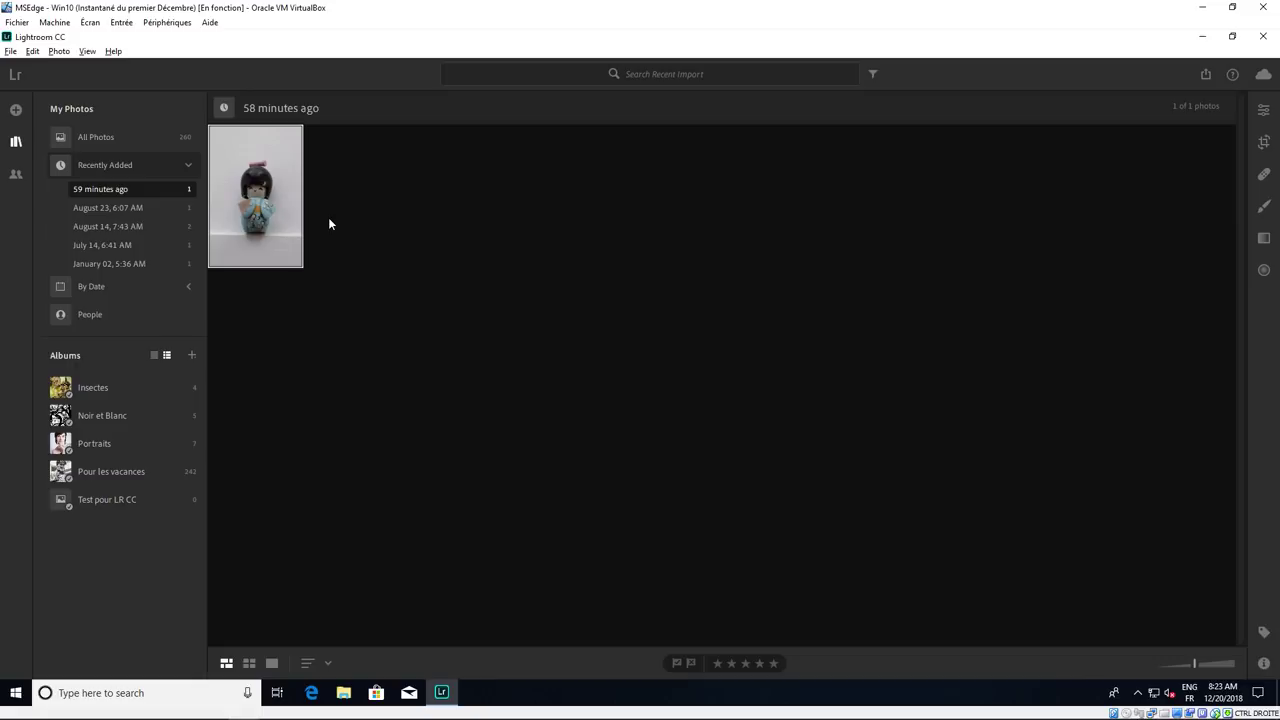
pyautogui.click(1263, 75)
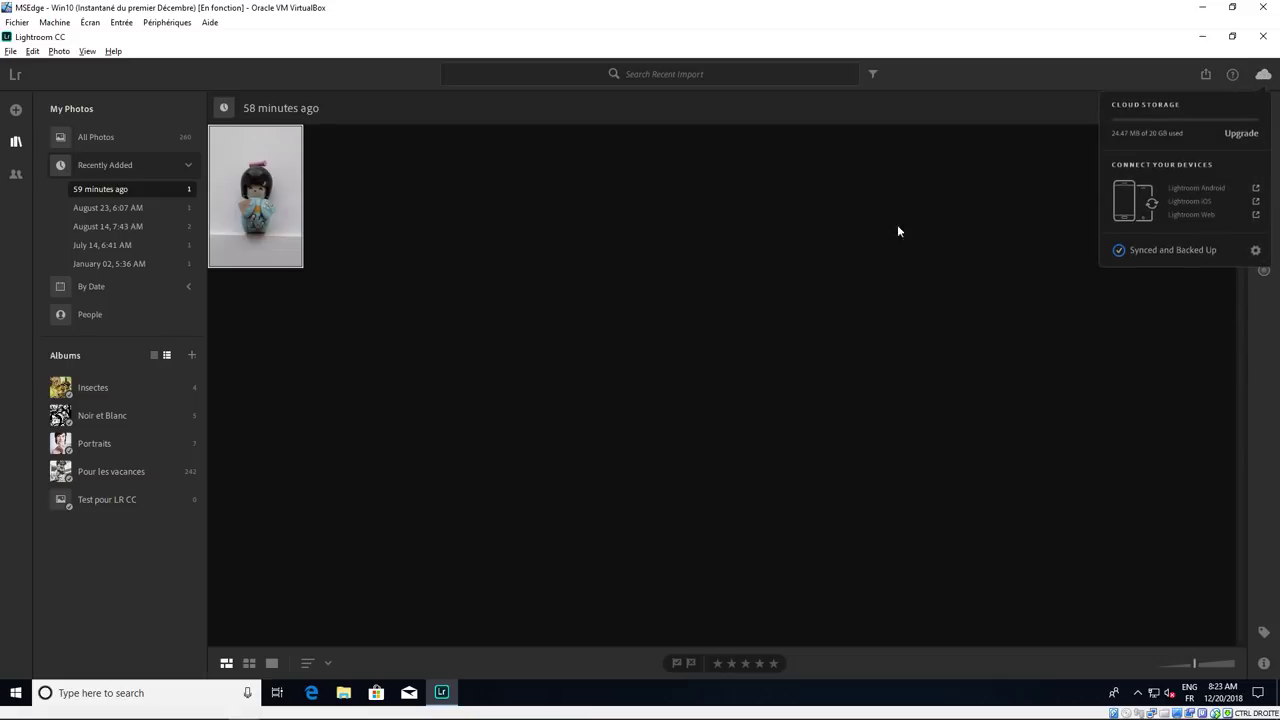
pyautogui.click(811, 243)
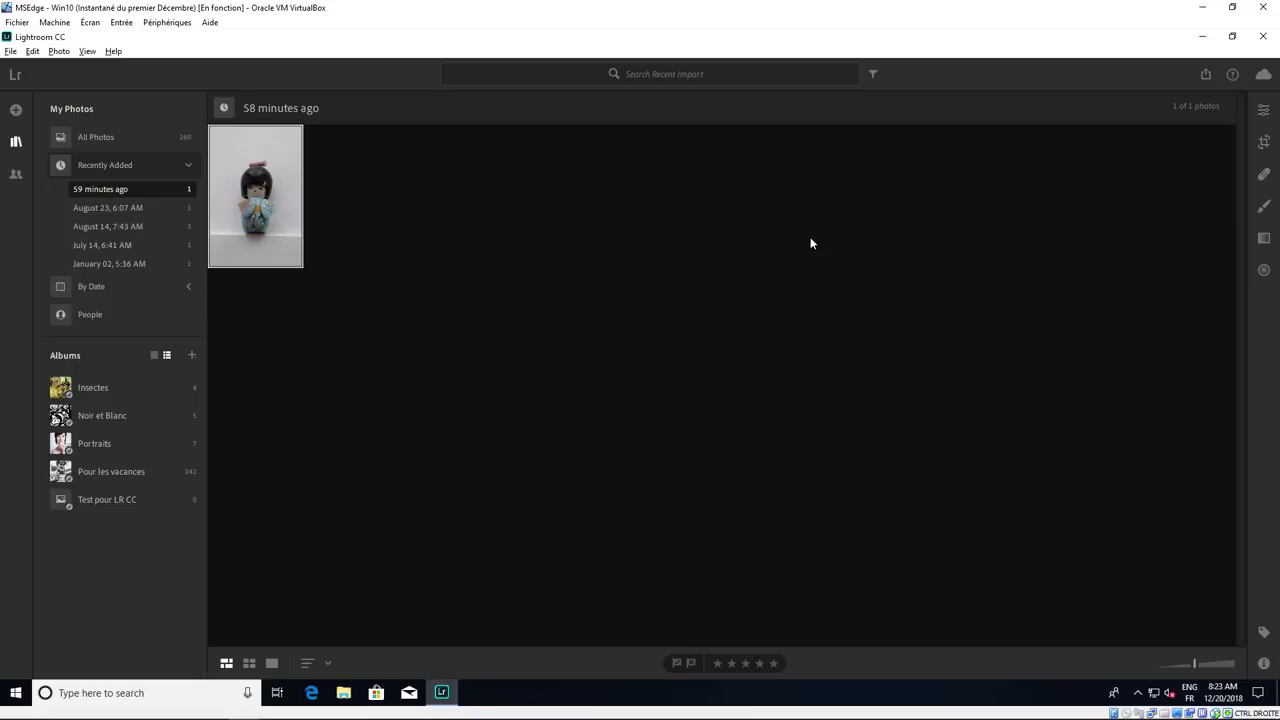
pyautogui.click(1263, 75)
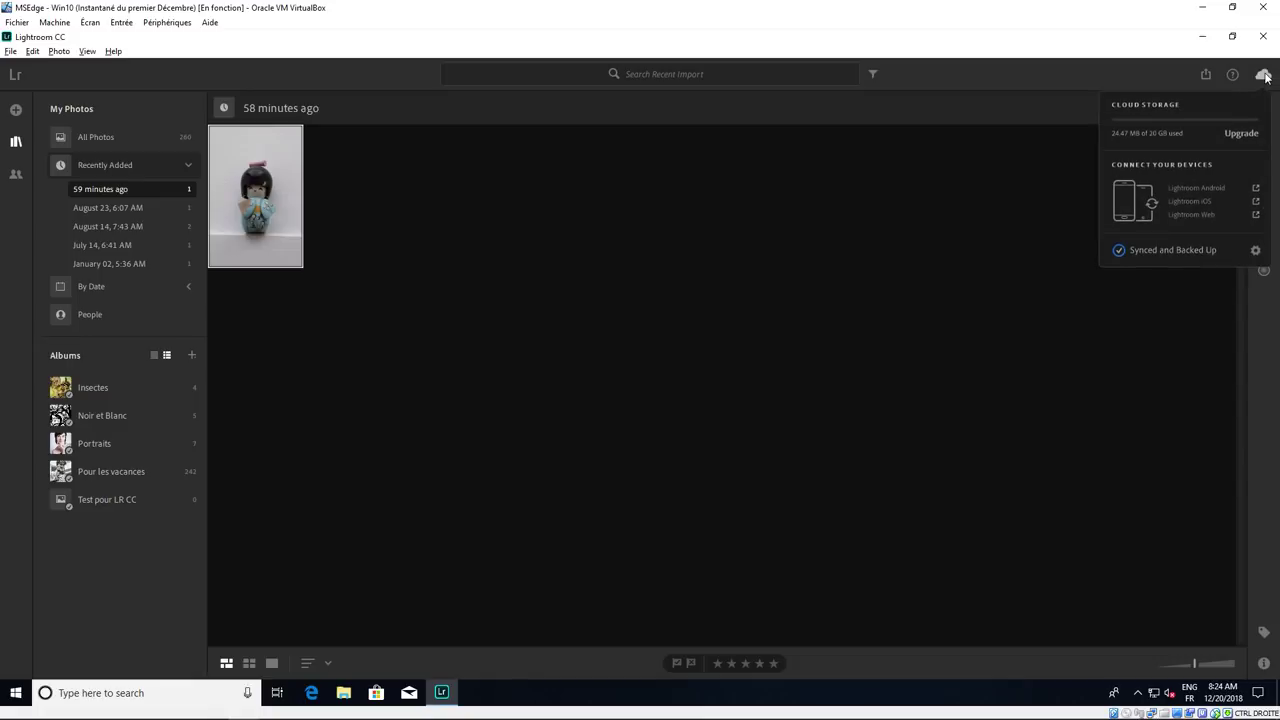
pyautogui.click(1257, 252)
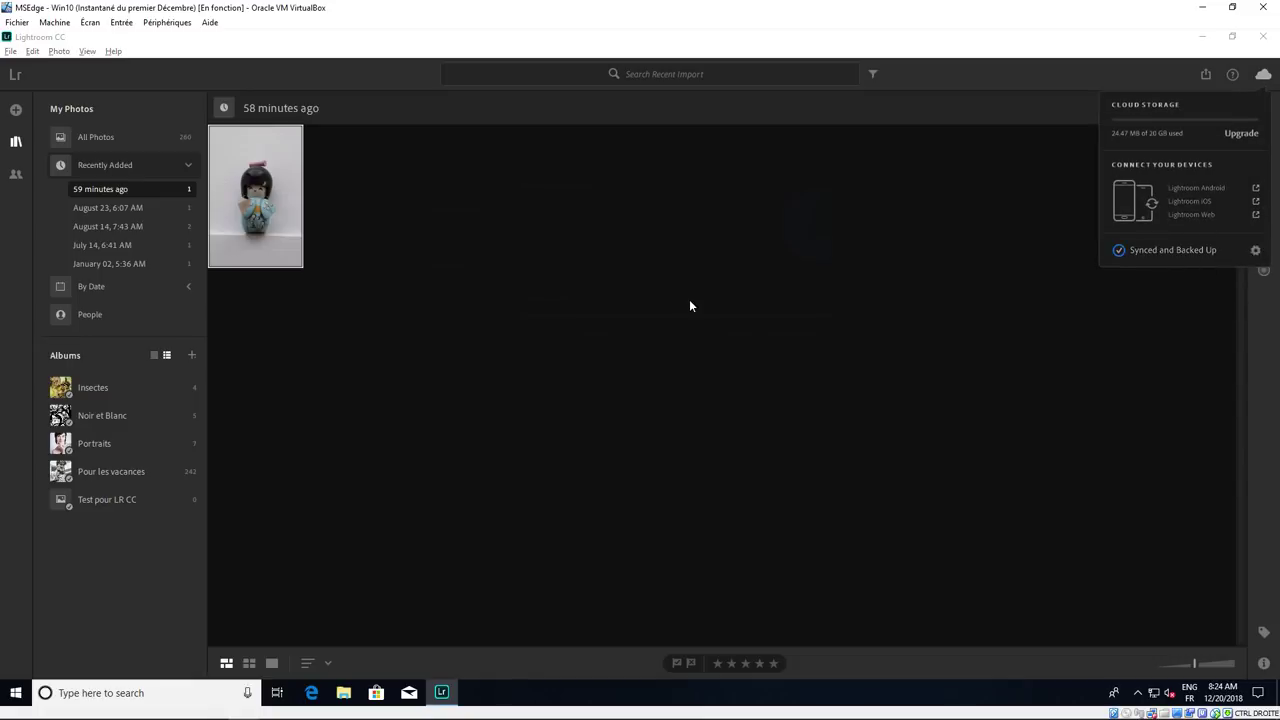
# In Local Storage preferences, set the photo cache to 50% of remaining disk space.
pyautogui.click(455, 212)
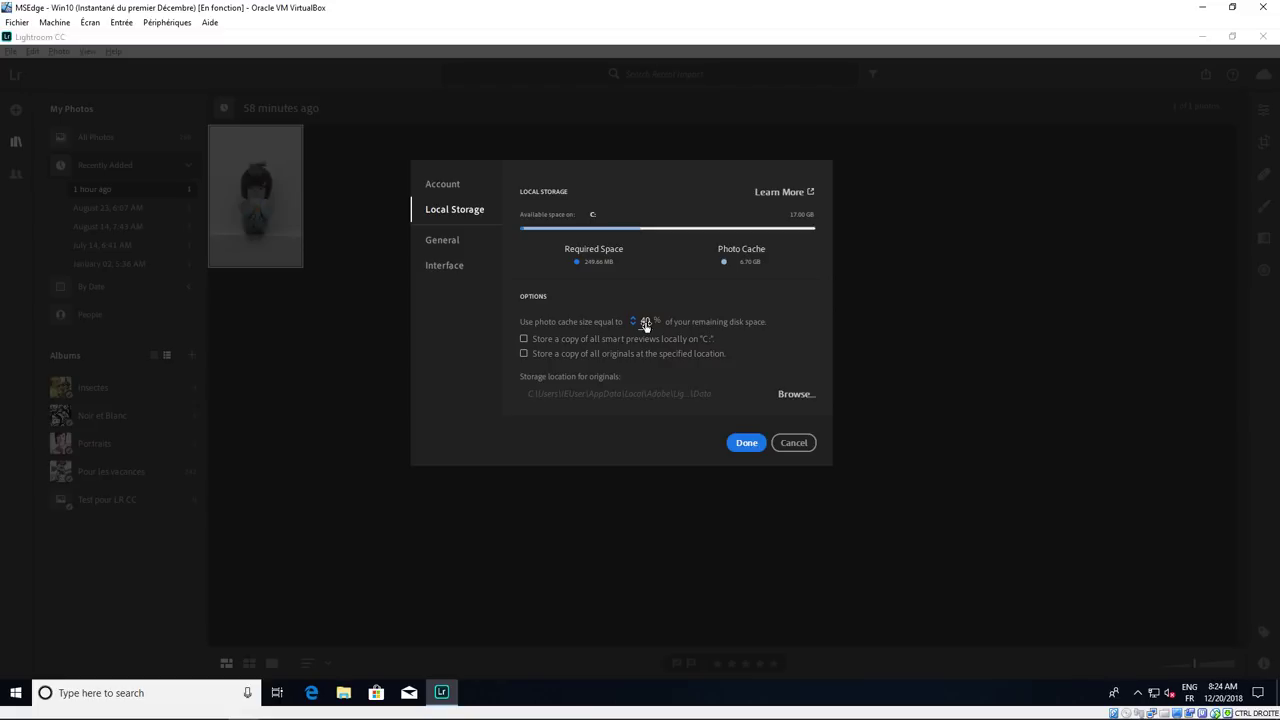
pyautogui.moveTo(645, 326); pyautogui.dragTo(660, 328)
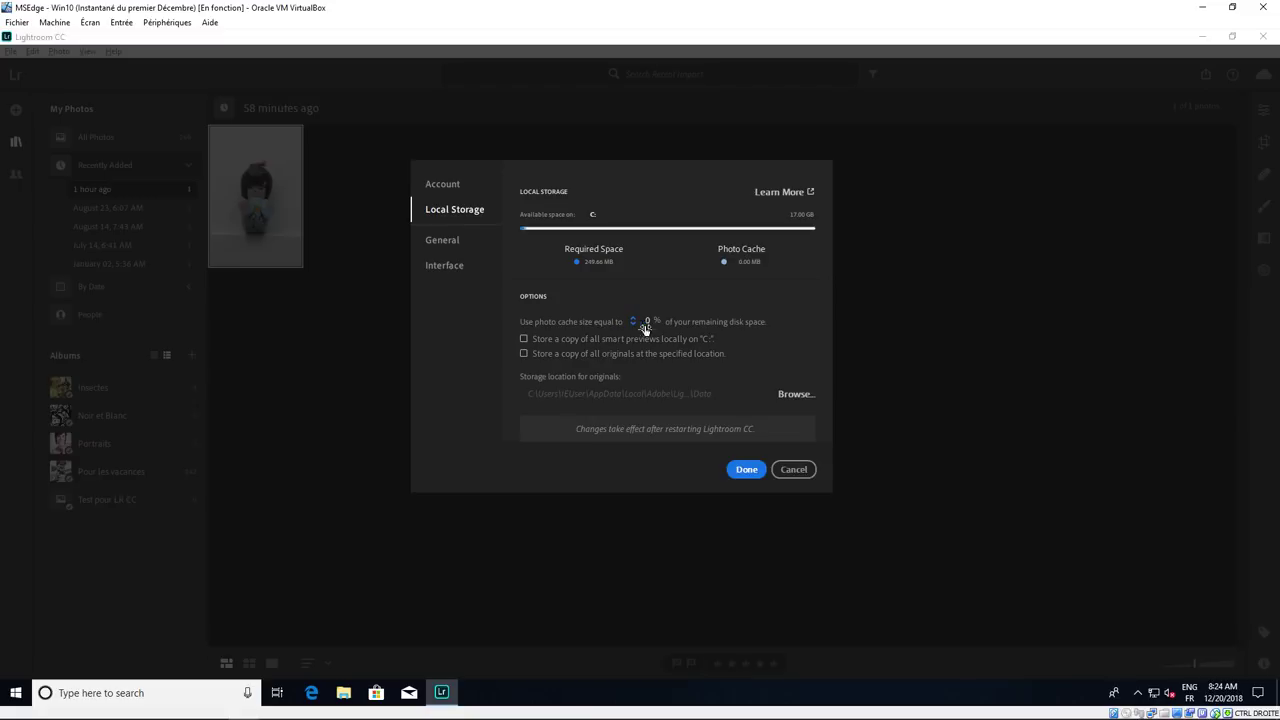
pyautogui.moveTo(660, 328); pyautogui.dragTo(654, 322)
pyautogui.click(524, 340)
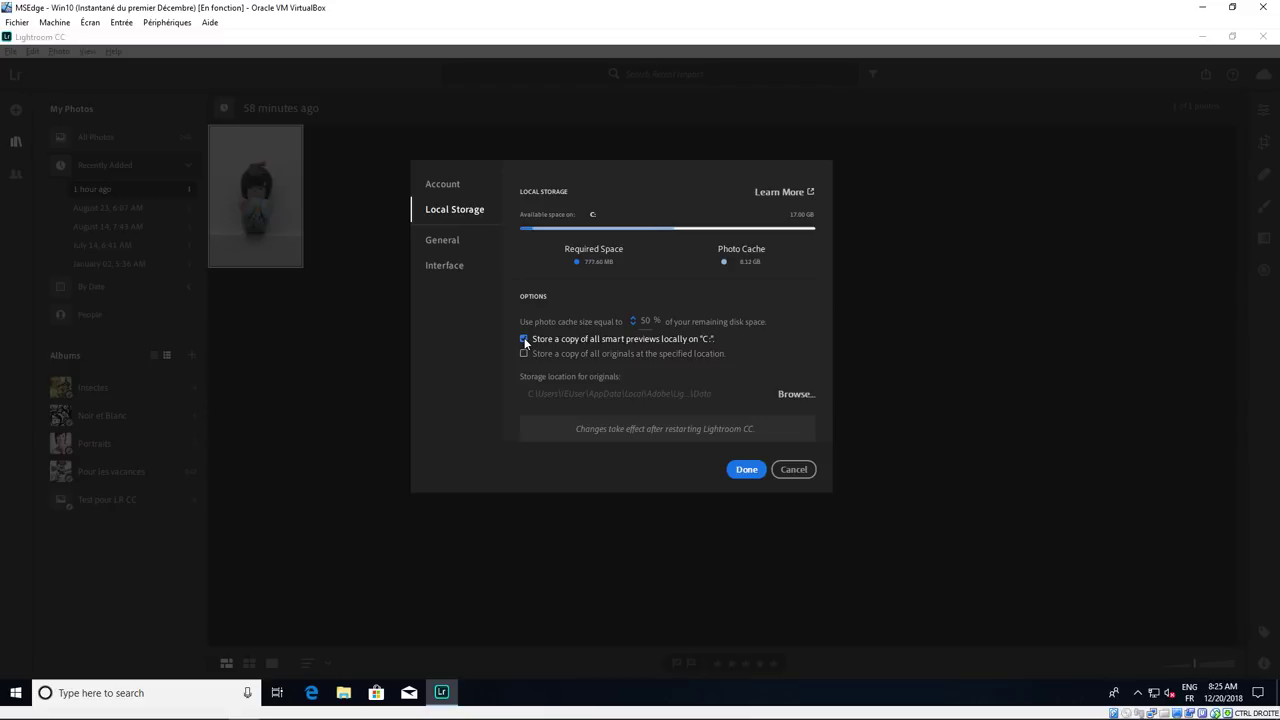
pyautogui.click(524, 340)
pyautogui.click(524, 340)
pyautogui.click(524, 340)
pyautogui.click(523, 354)
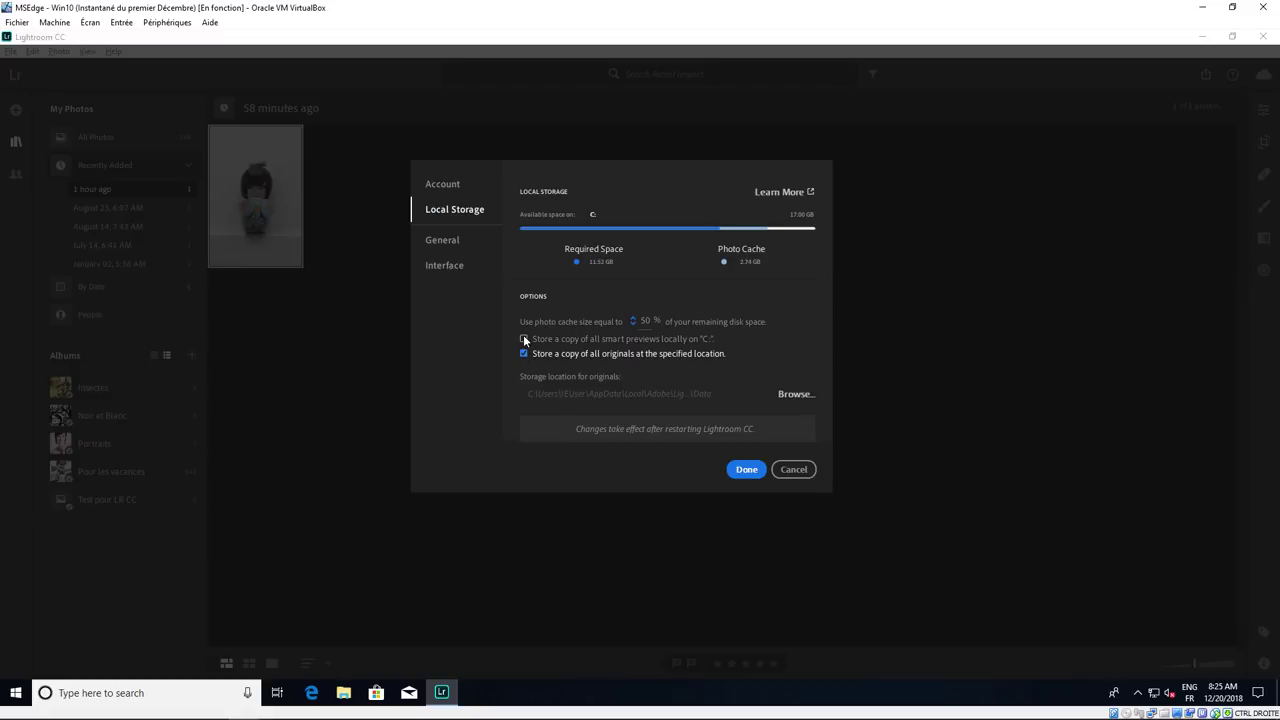
pyautogui.click(523, 338)
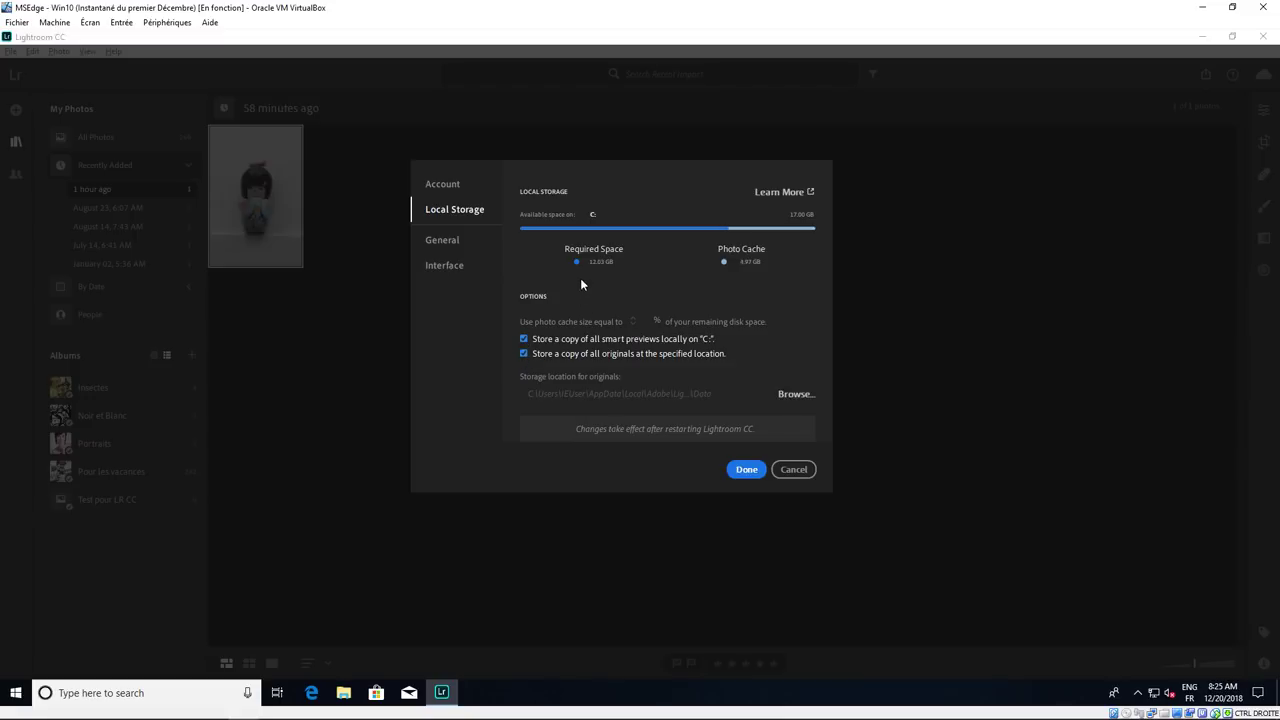
pyautogui.click(523, 338)
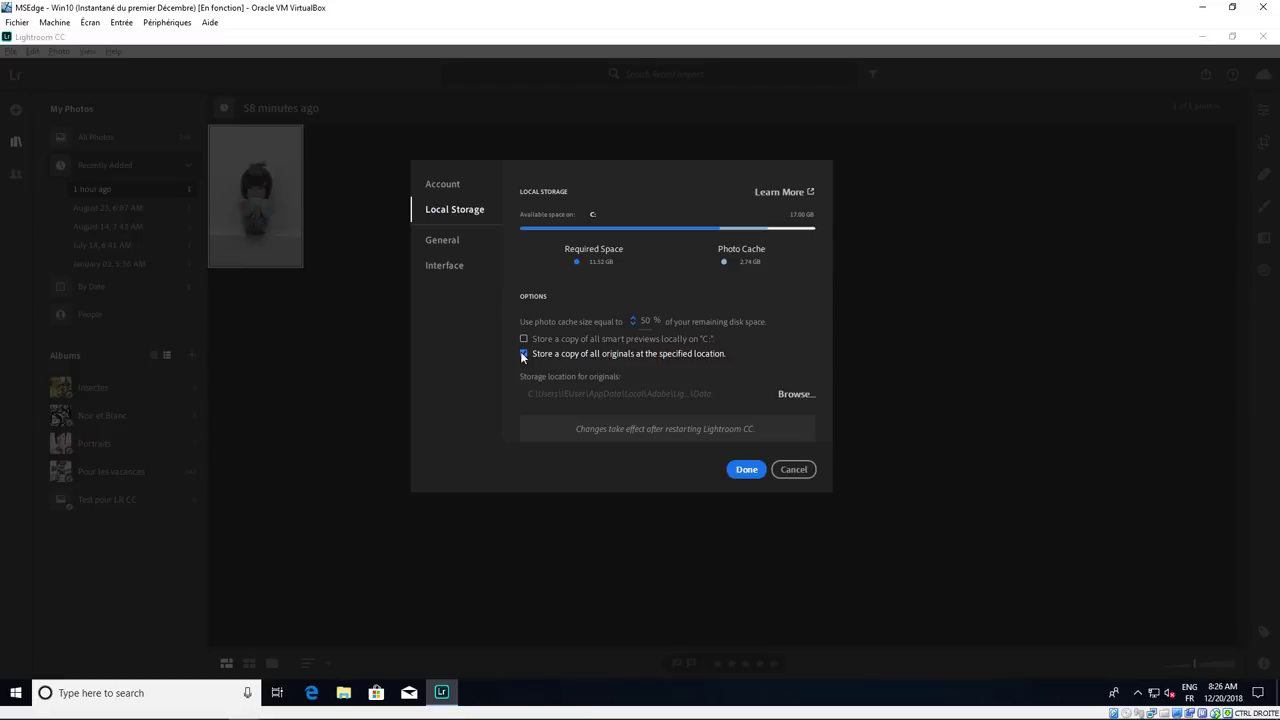
pyautogui.click(524, 353)
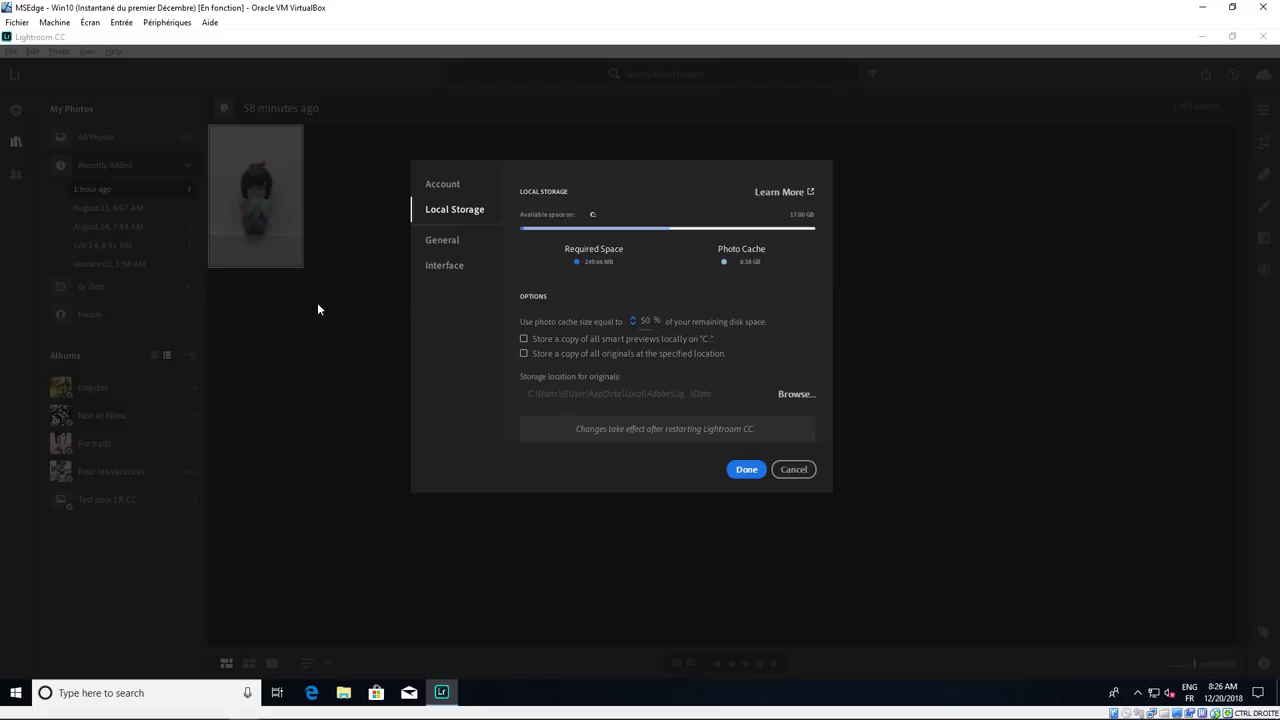
# Close Preferences, recheck the cloud status, and select the newly added doll photo.
pyautogui.click(758, 476)
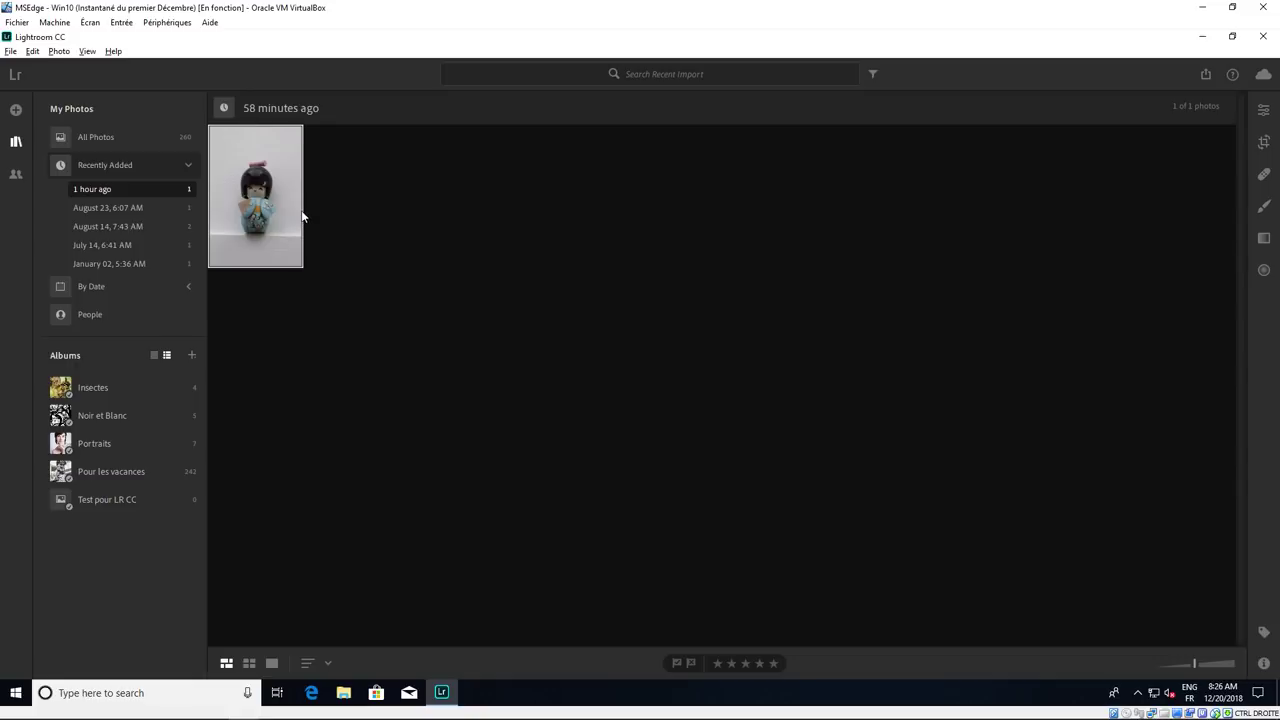
pyautogui.click(1264, 75)
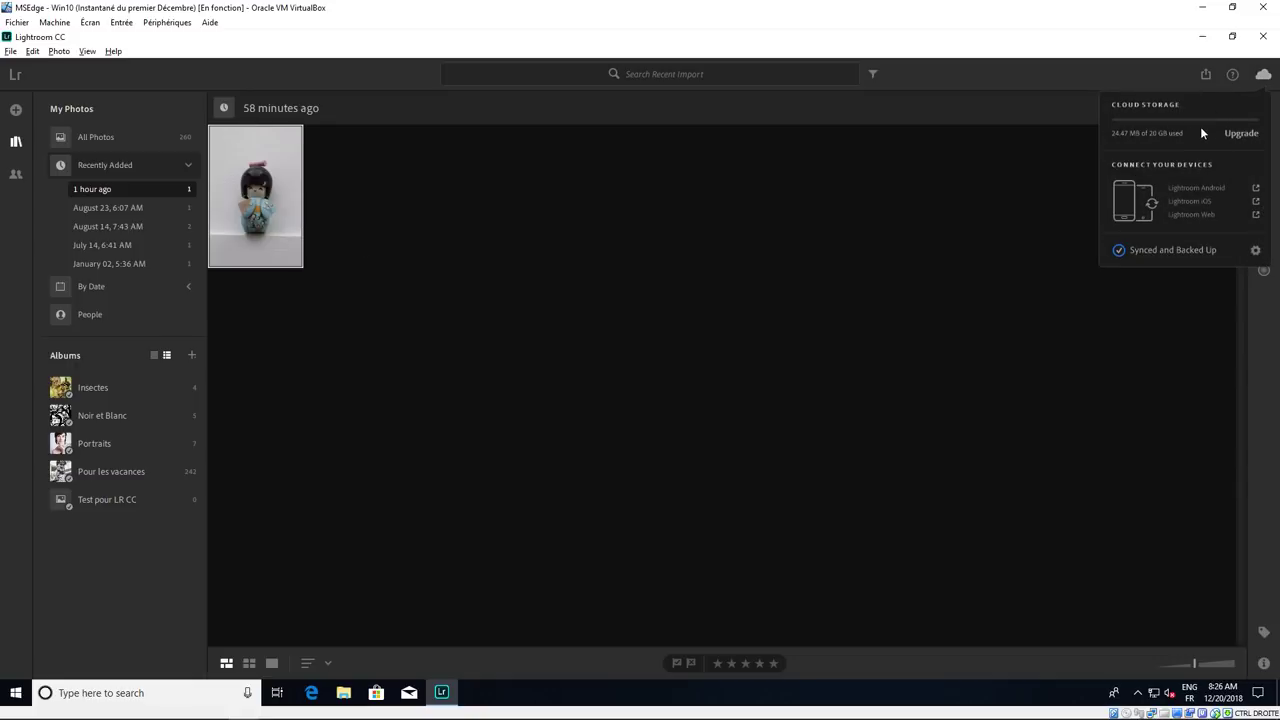
pyautogui.click(335, 222)
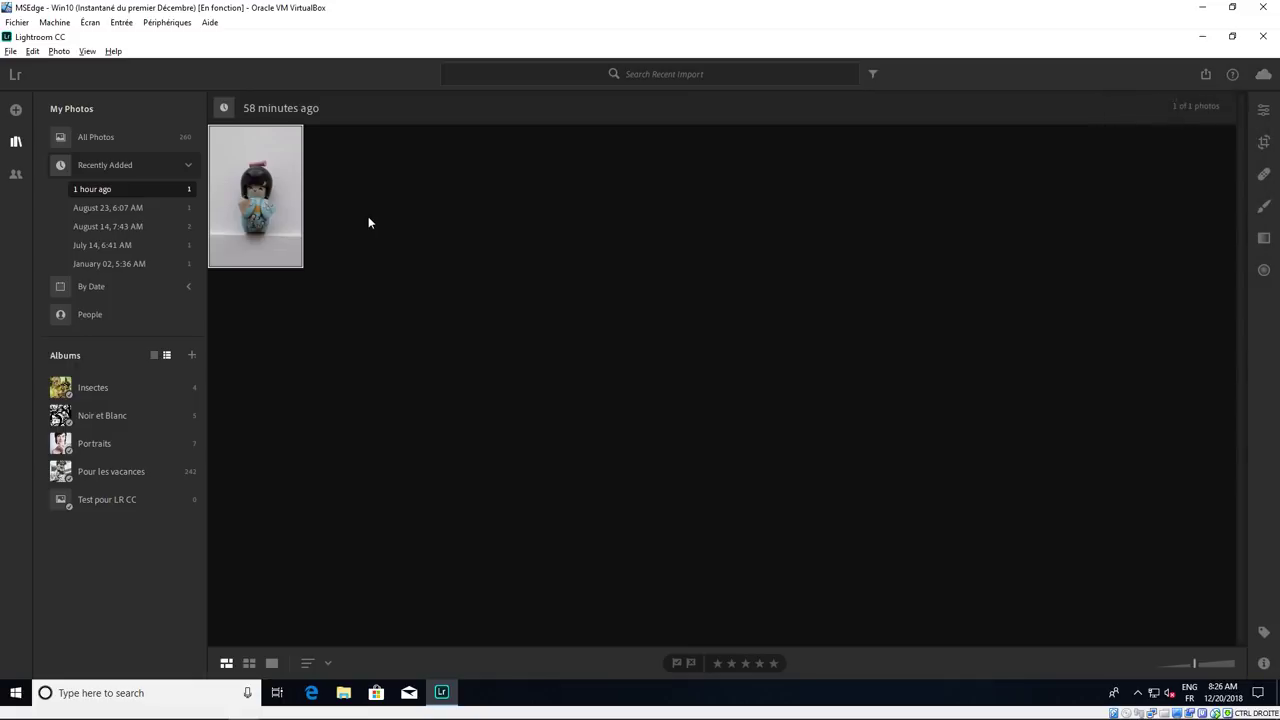
pyautogui.click(272, 216)
# Save the doll photo as a full-size JPEG into C:\Temp.
pyautogui.click(10, 51)
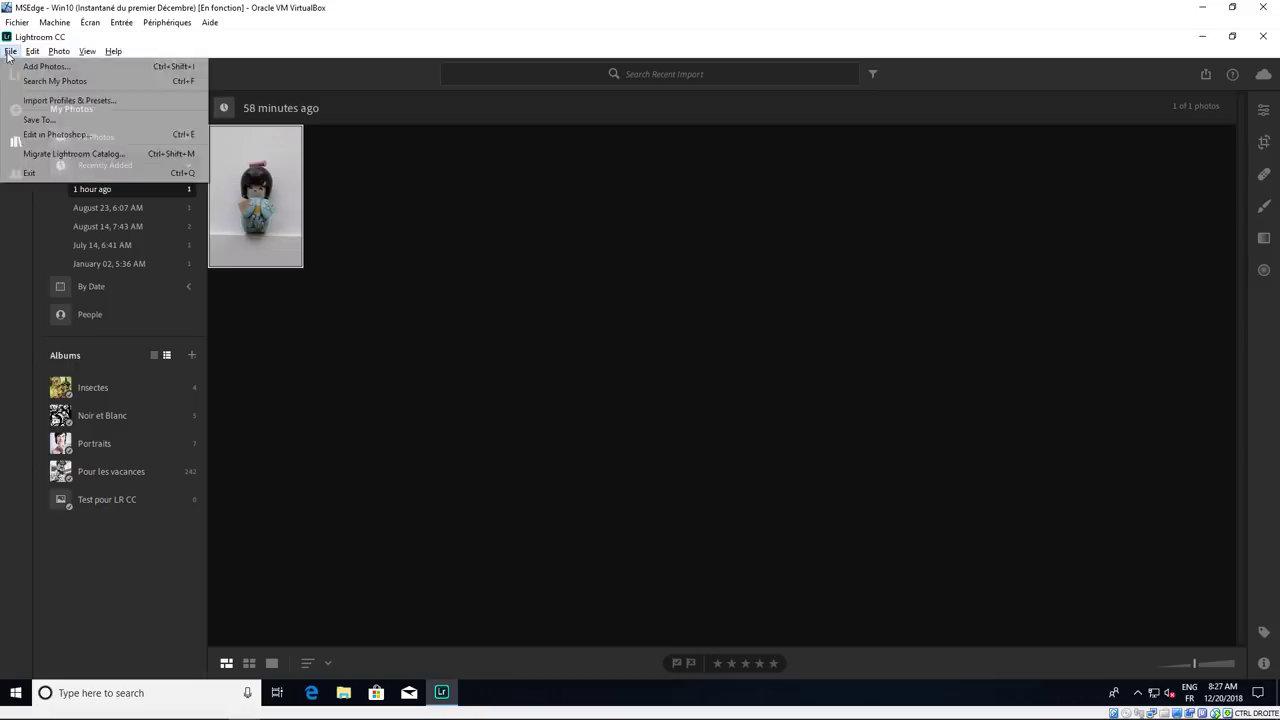
pyautogui.click(38, 119)
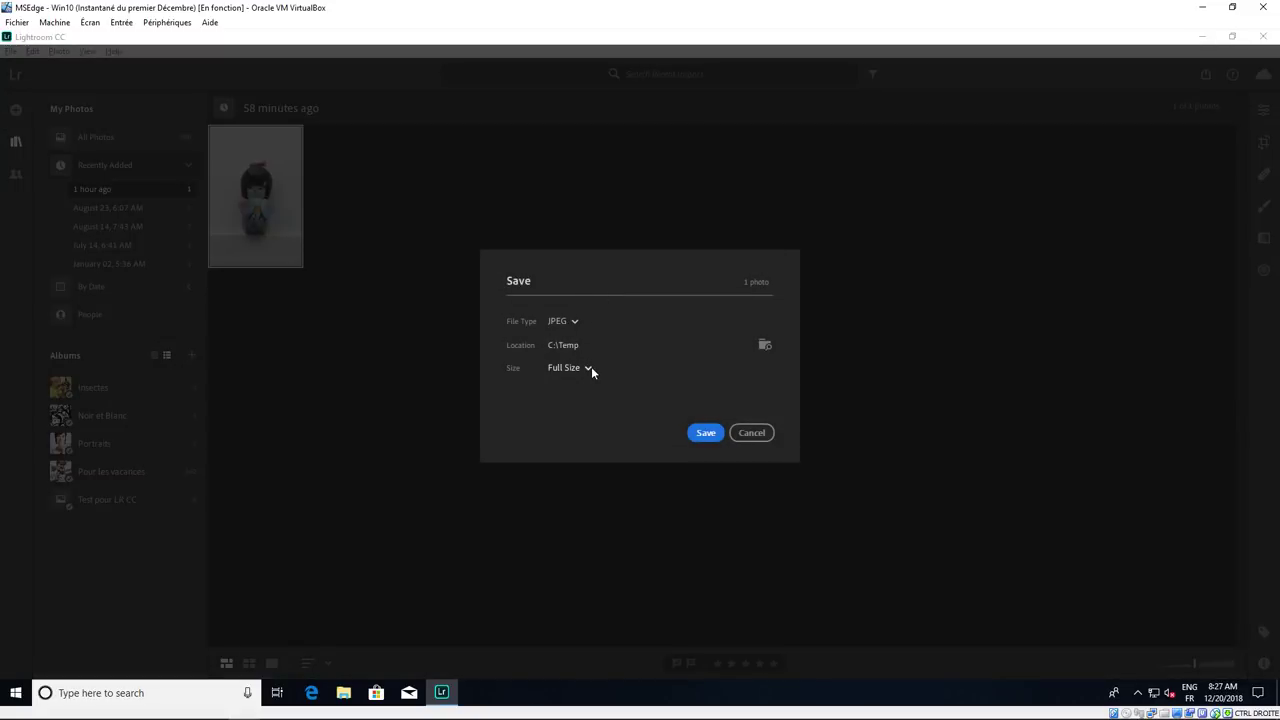
pyautogui.click(705, 432)
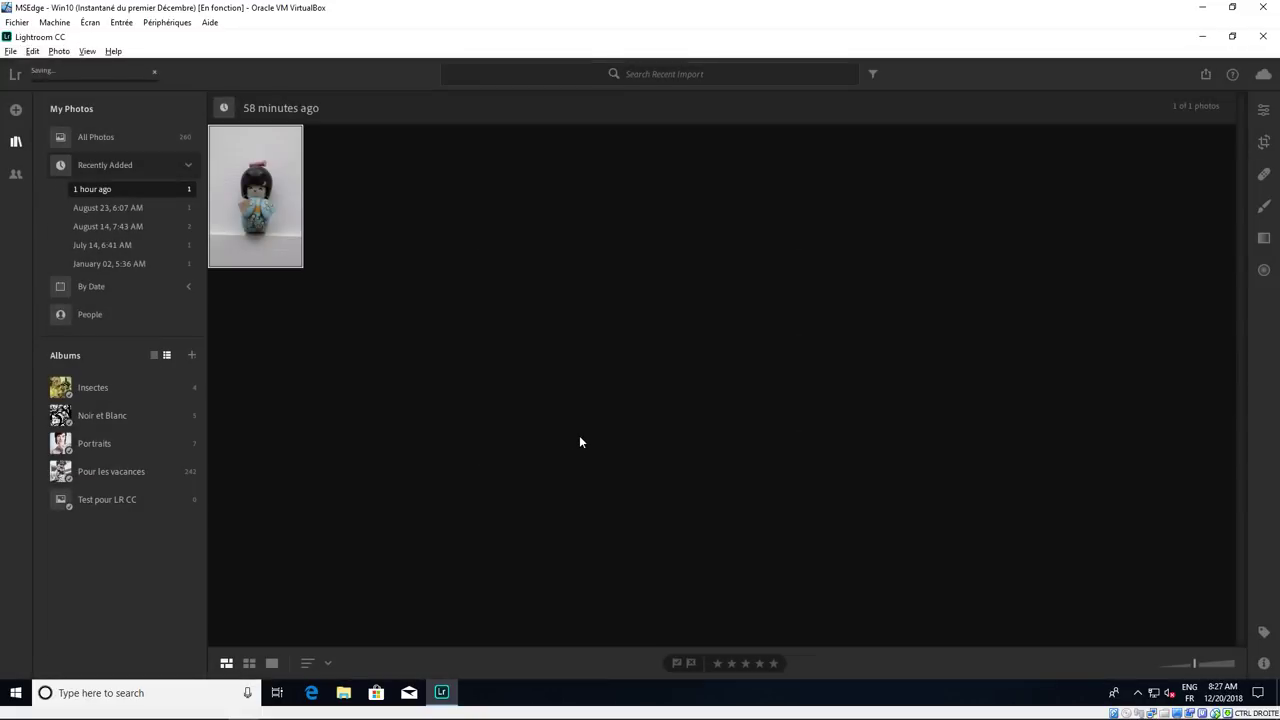
pyautogui.click(355, 692)
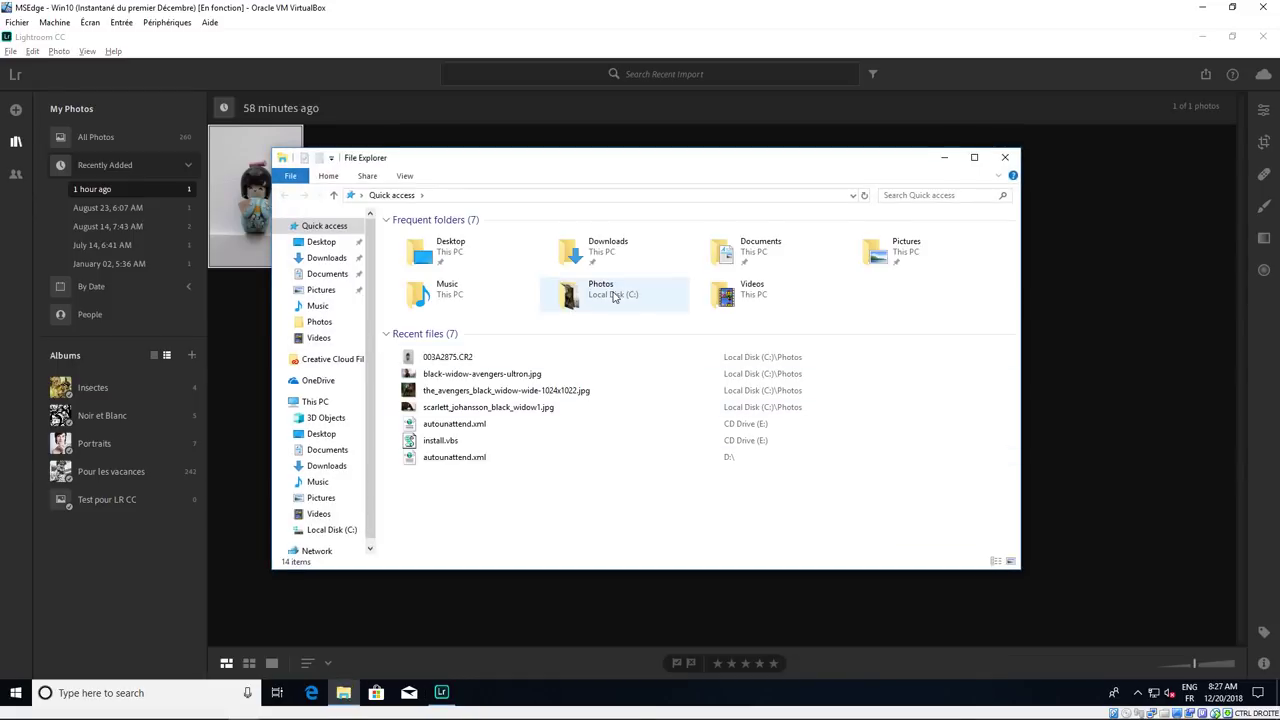
# Navigate File Explorer from Photos up to the C: drive and into Temp.
pyautogui.doubleClick(603, 291)
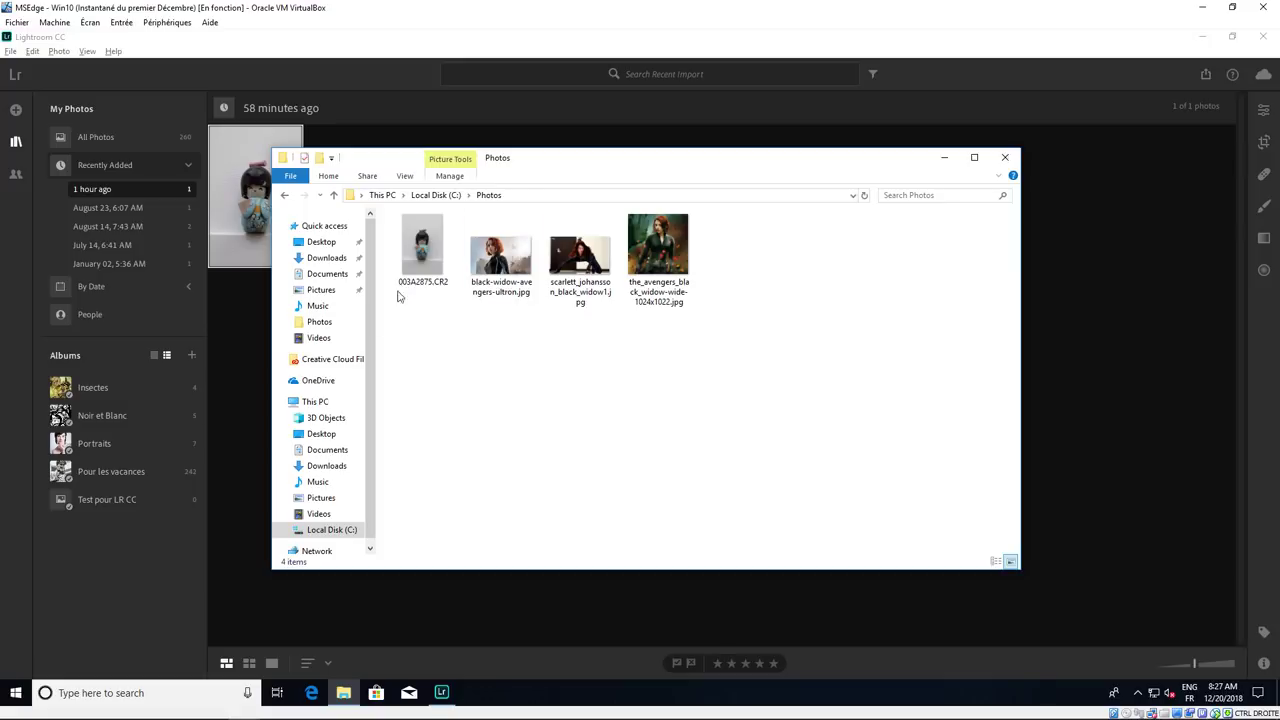
pyautogui.click(430, 196)
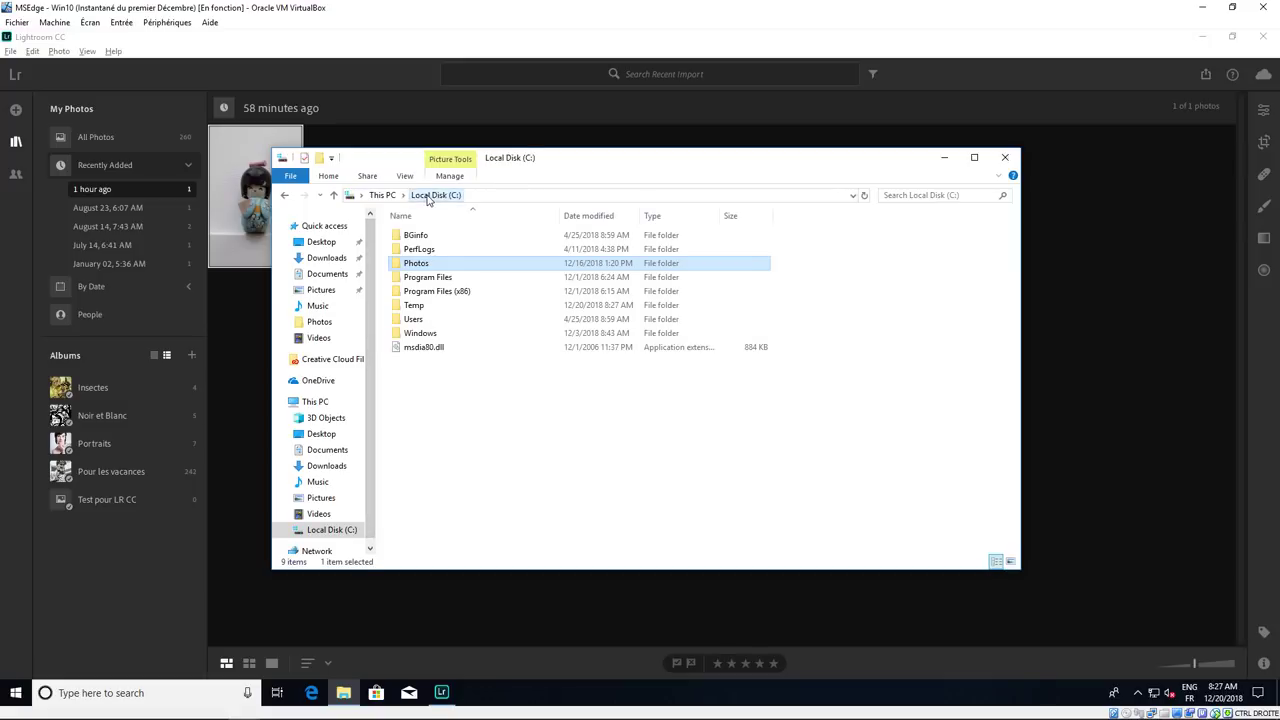
pyautogui.doubleClick(440, 305)
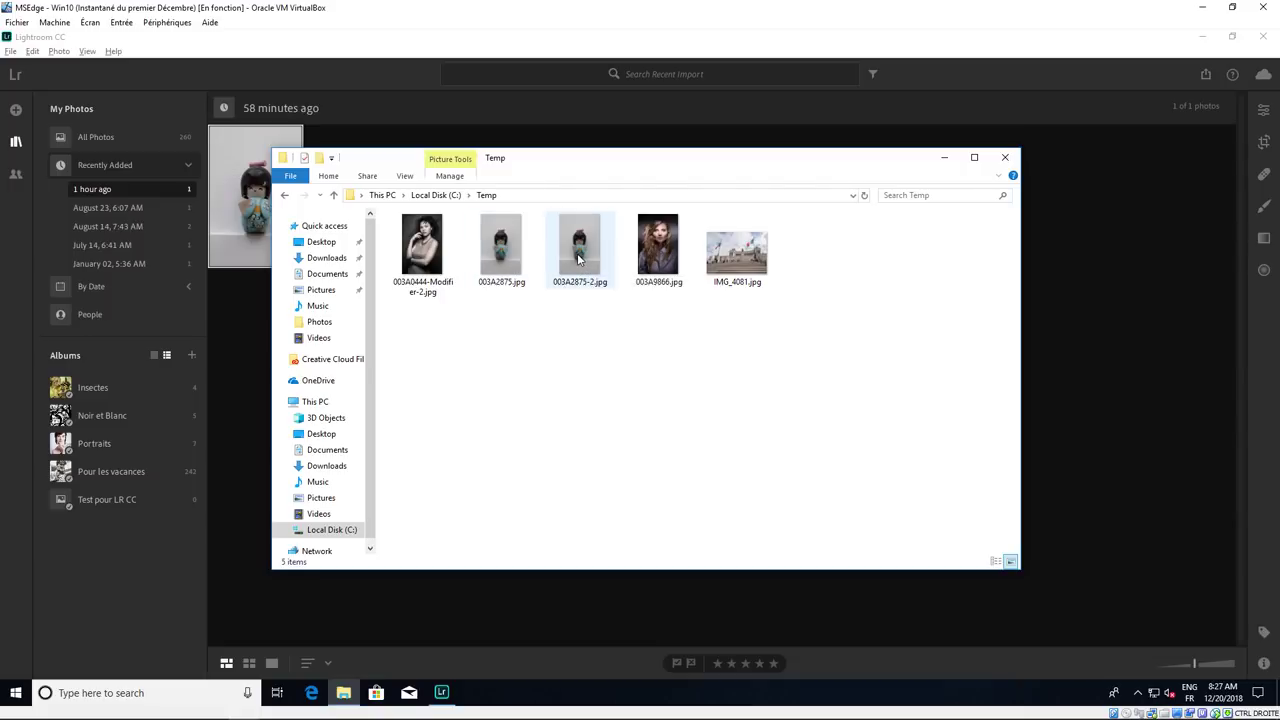
# Confirm 003A2875-2.jpg's properties show 3648 x 5472 pixels, then close the Temp window.
pyautogui.click(578, 258)
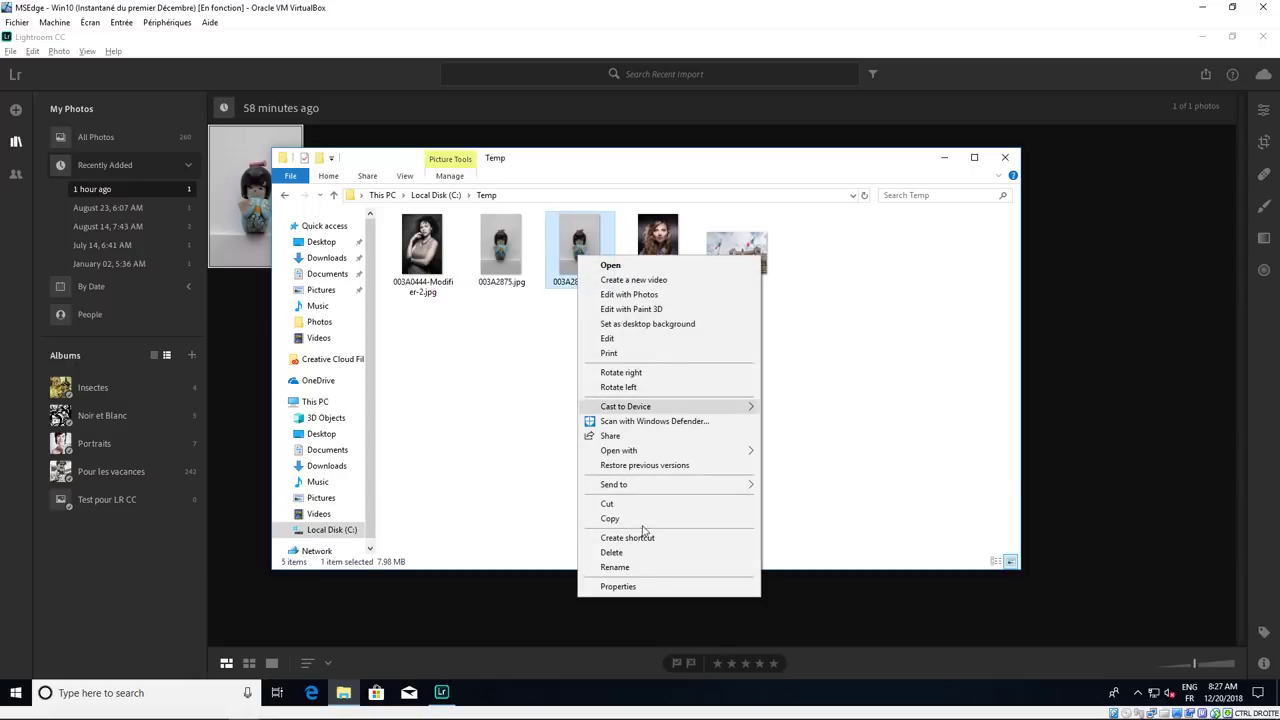
pyautogui.click(640, 587)
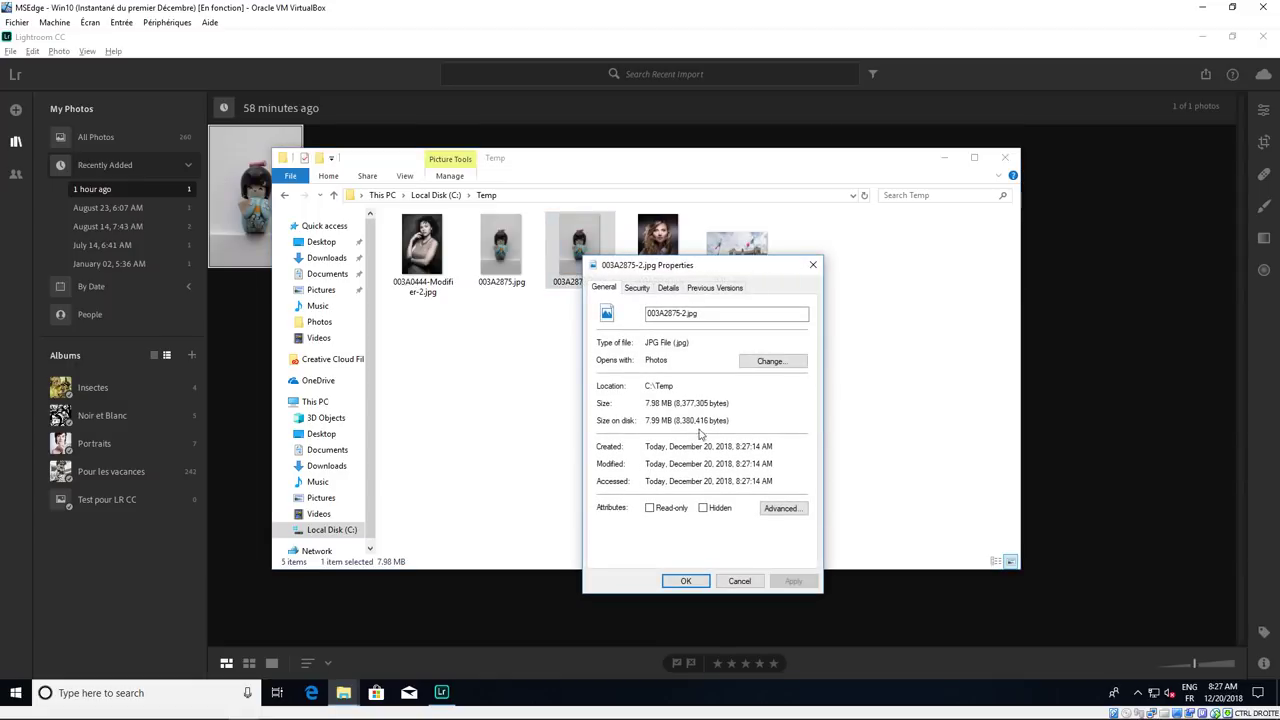
pyautogui.click(668, 288)
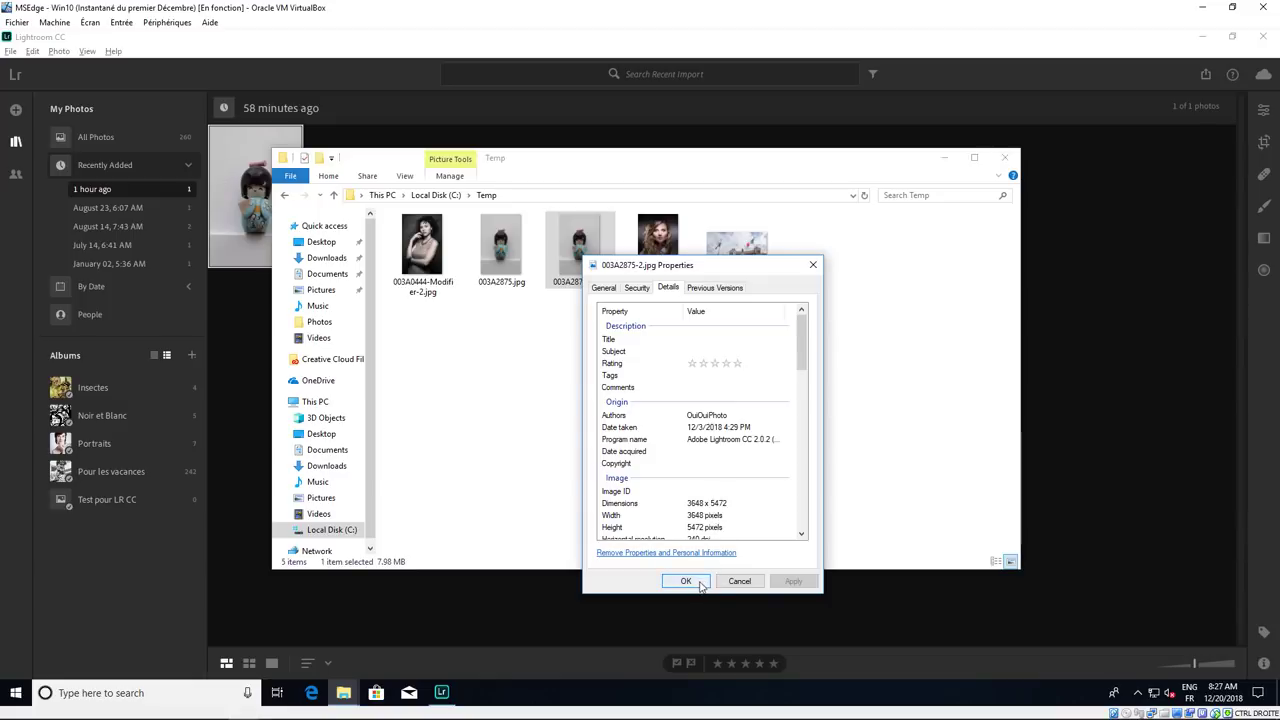
pyautogui.click(702, 583)
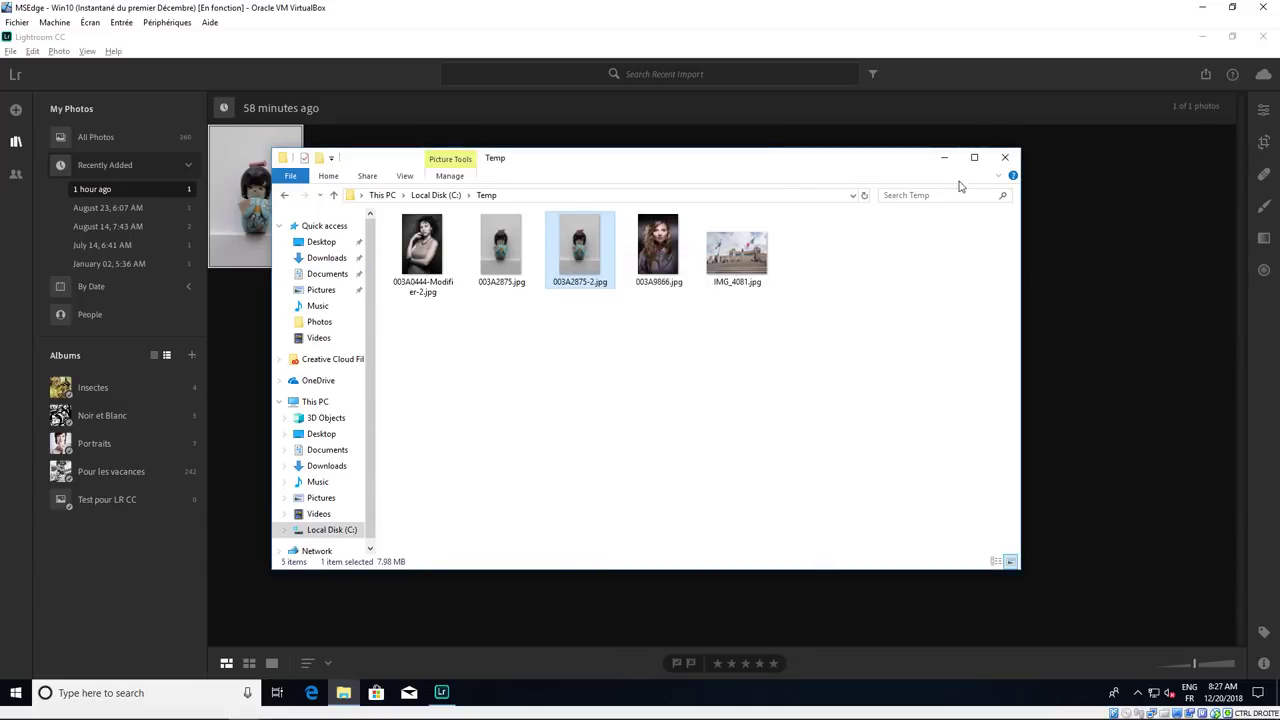
pyautogui.click(1004, 159)
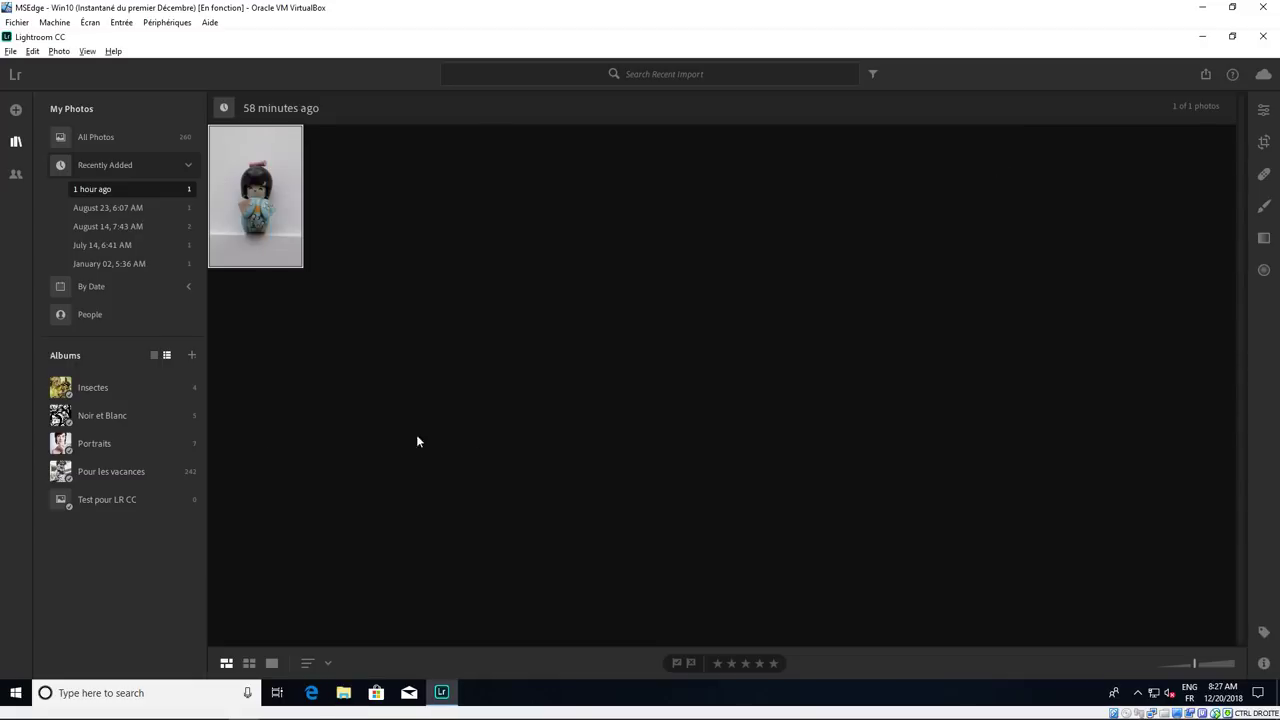
# Save the second Portraits photo as a full-size JPEG to C:\Temp and dismiss the inaccessible-original warning.
pyautogui.click(91, 443)
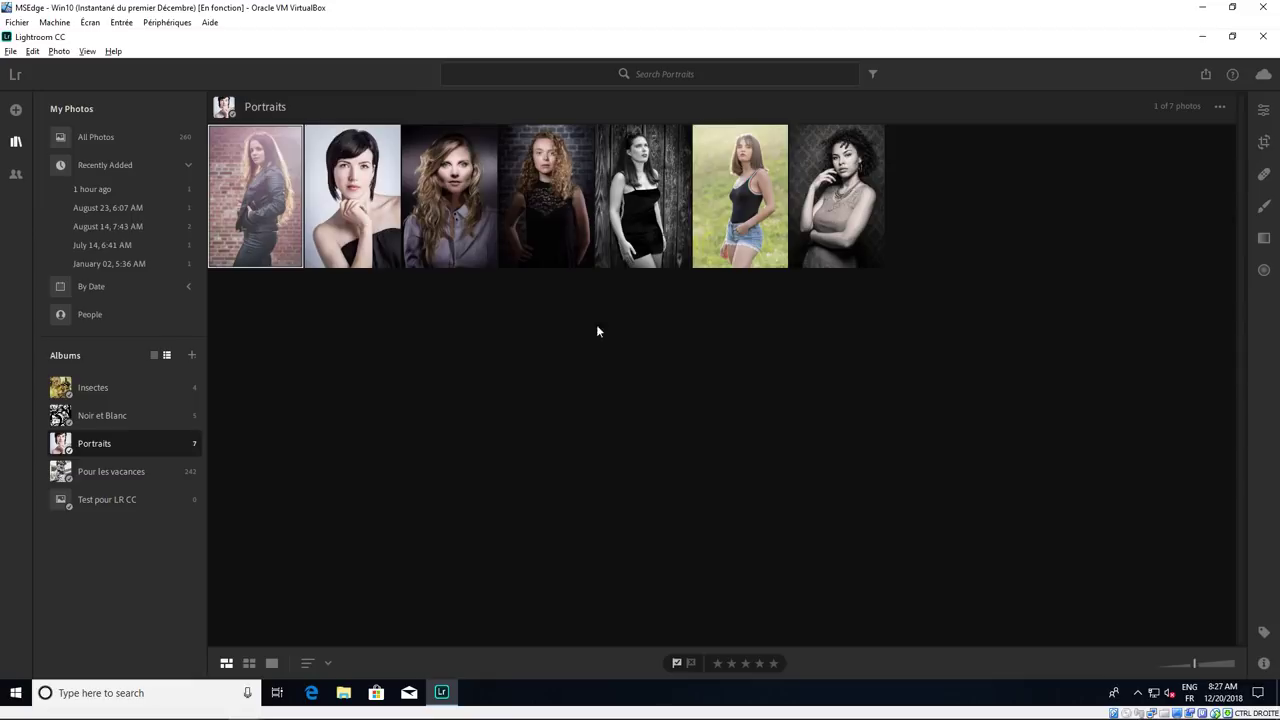
pyautogui.doubleClick(362, 226)
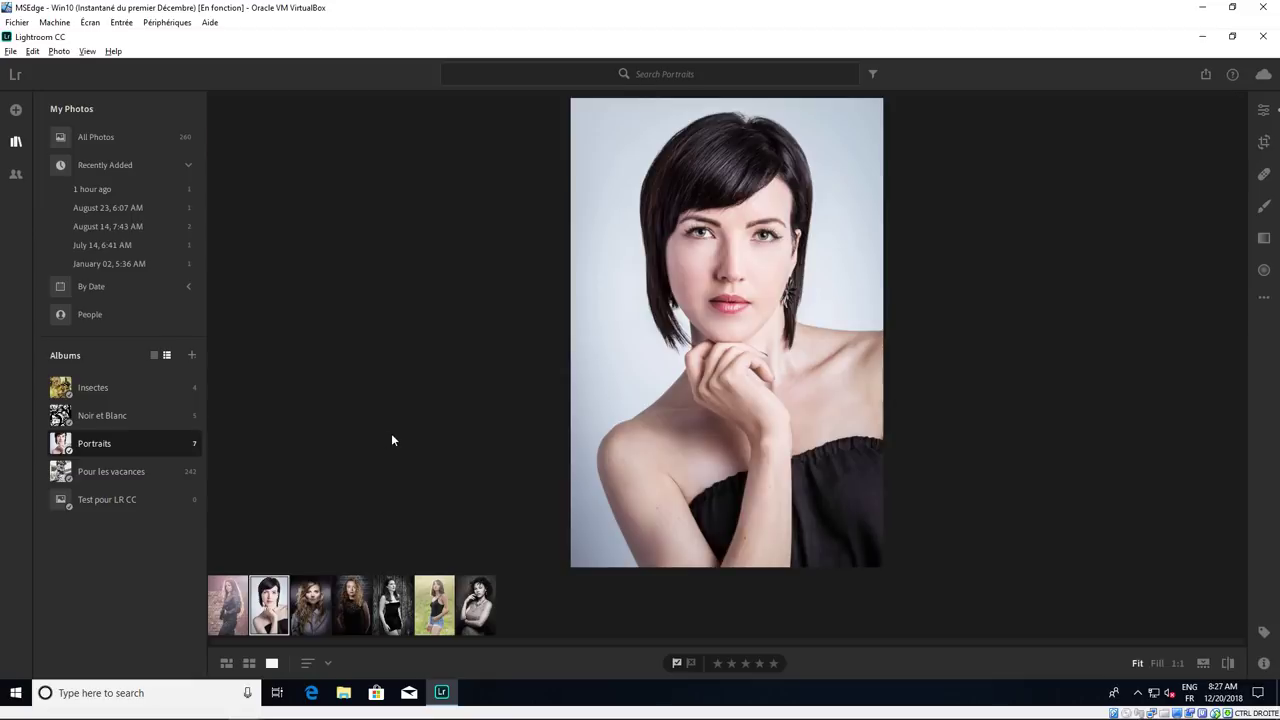
pyautogui.click(11, 51)
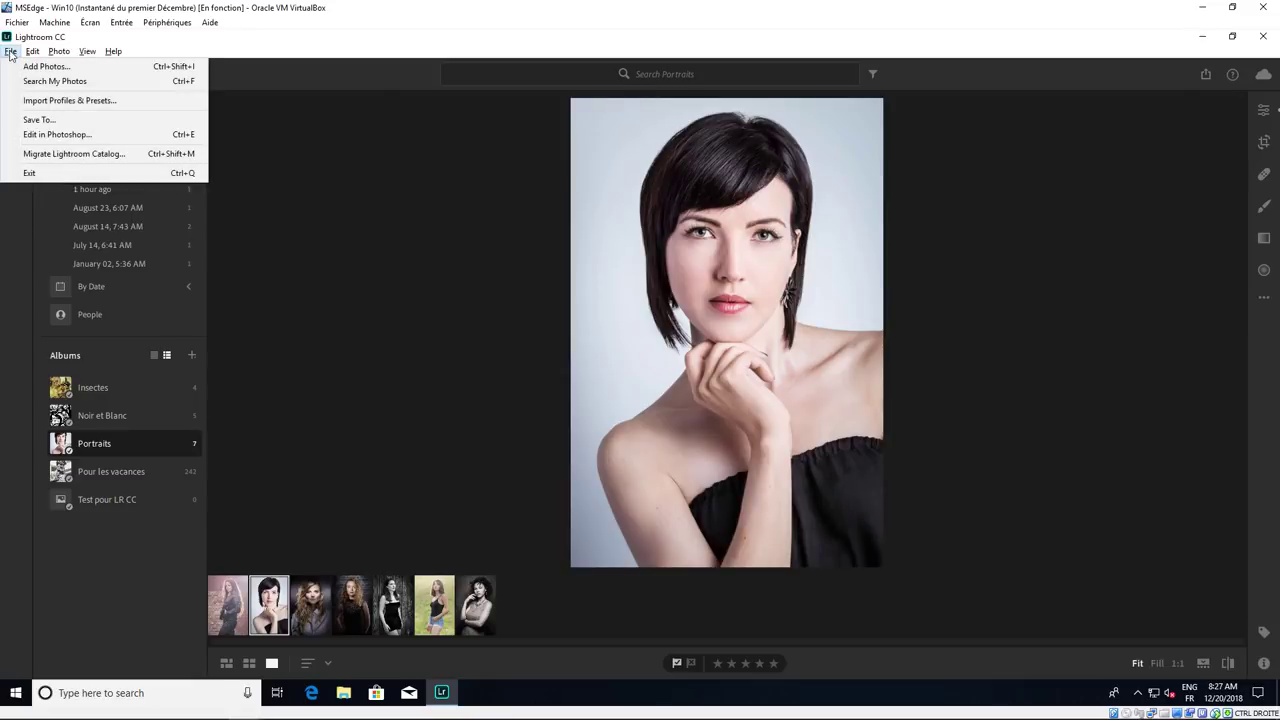
pyautogui.click(40, 120)
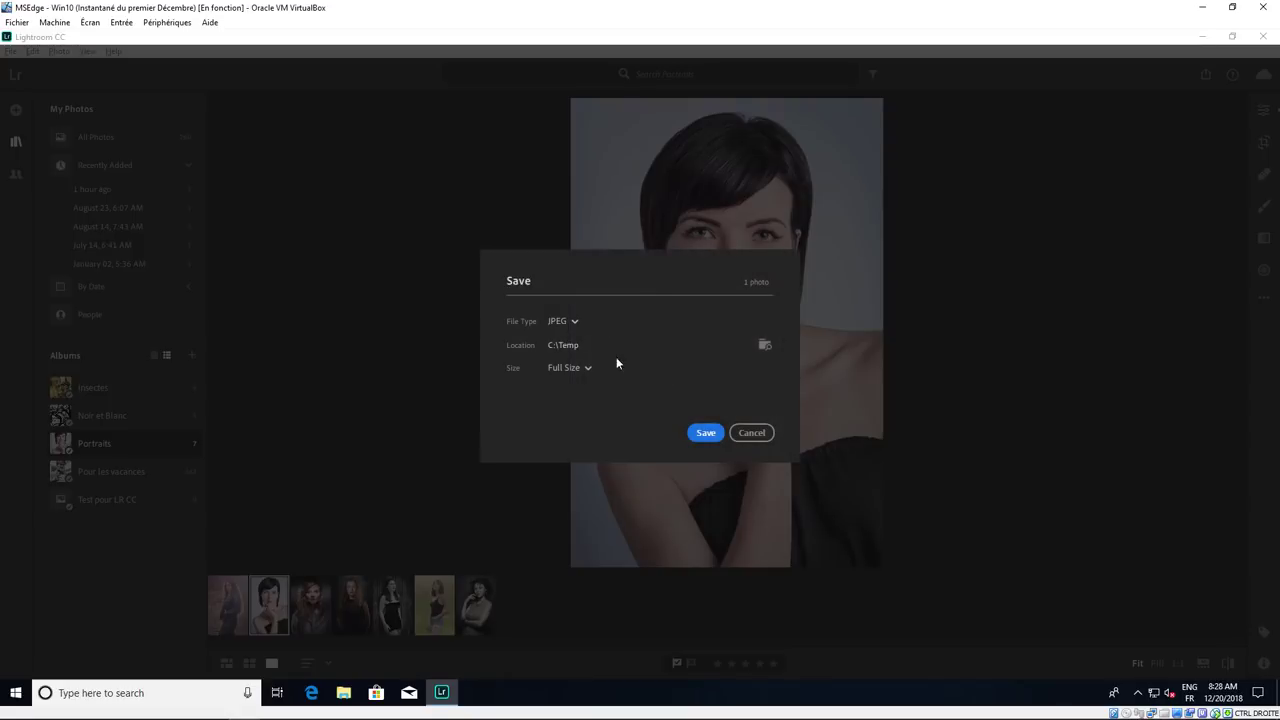
pyautogui.click(706, 433)
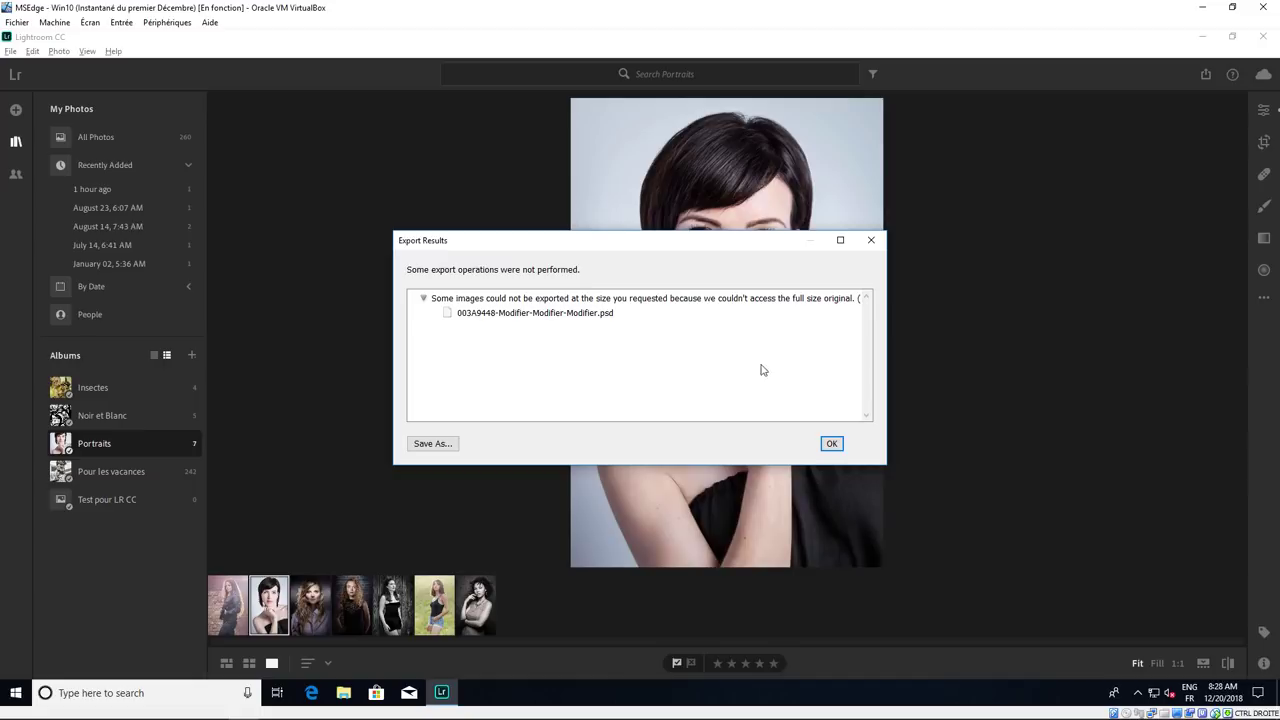
pyautogui.click(830, 444)
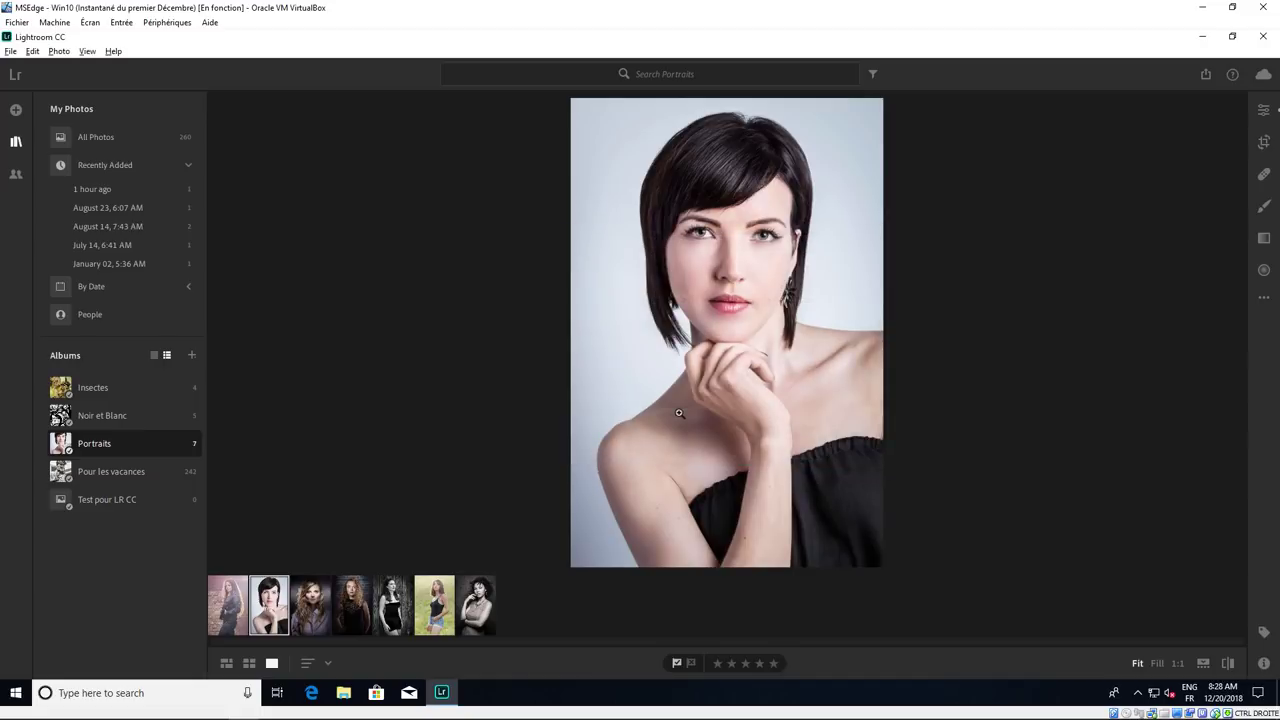
# Check that 003A9448-Modifier-Modifier-Modifier.jpg in C:\Temp is only 1707 x 2560 and 1.01 MB.
pyautogui.click(345, 698)
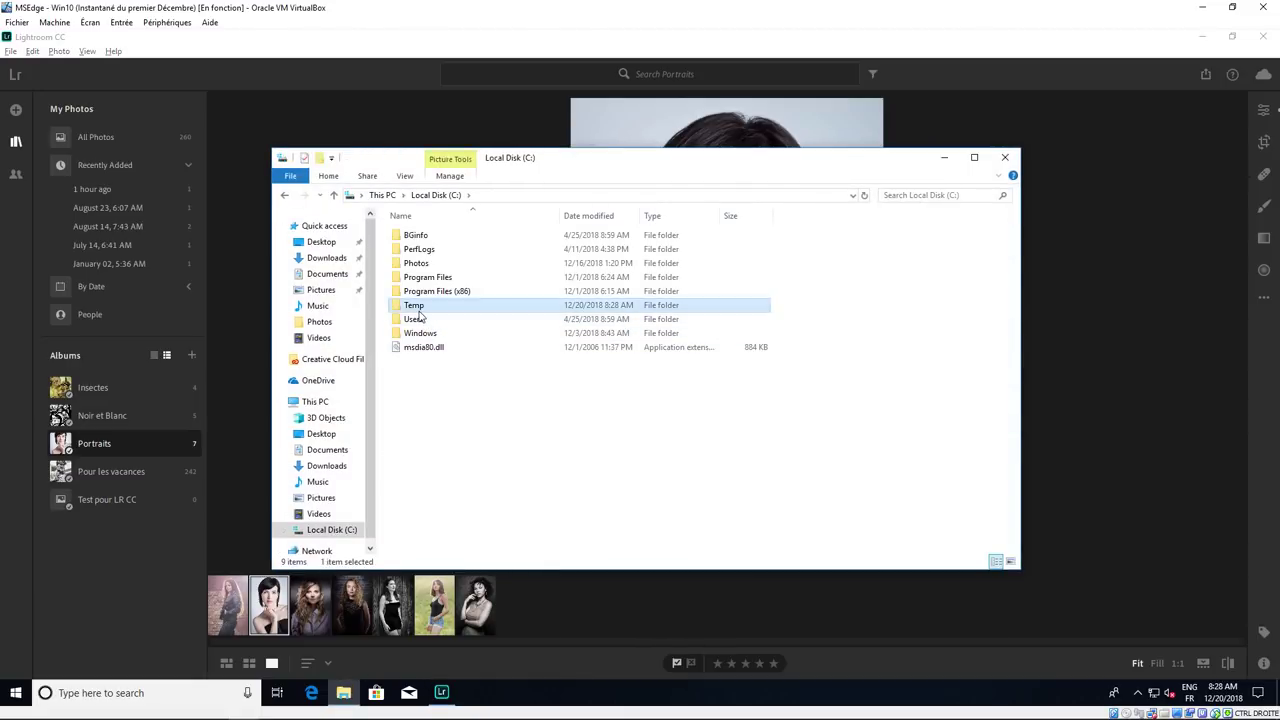
pyautogui.doubleClick(414, 305)
pyautogui.click(660, 283)
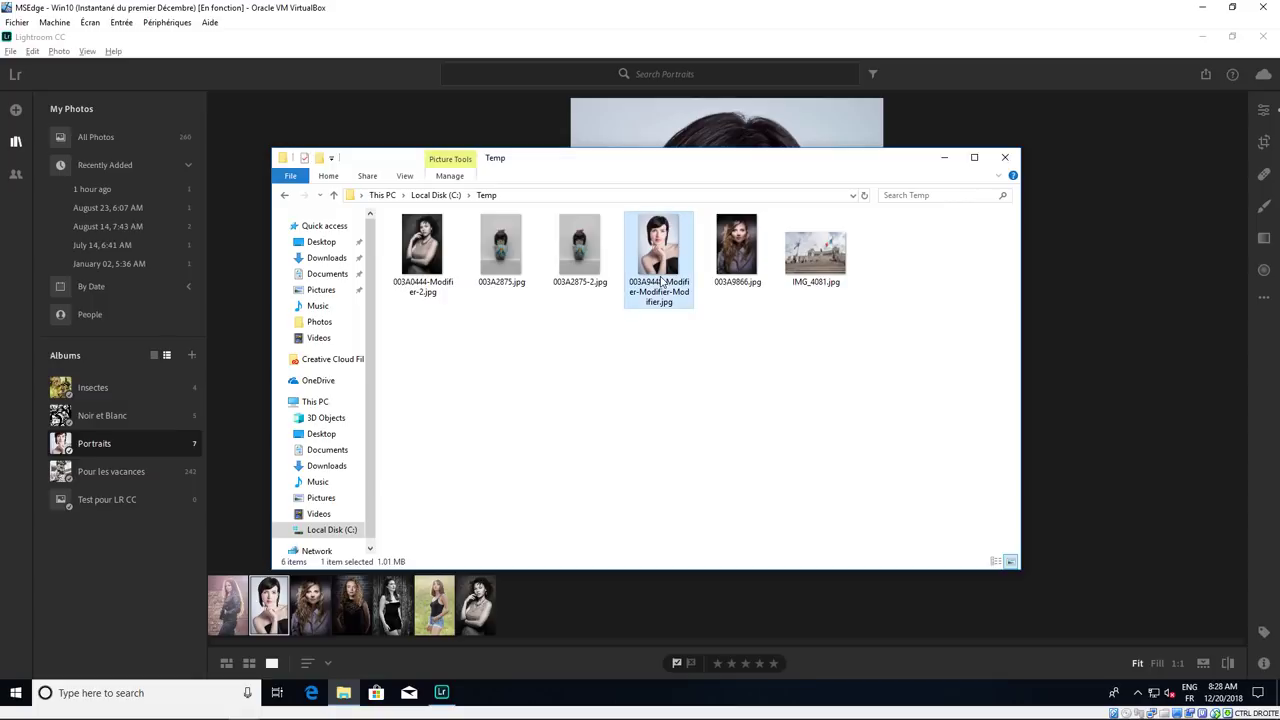
pyautogui.rightClick(656, 278)
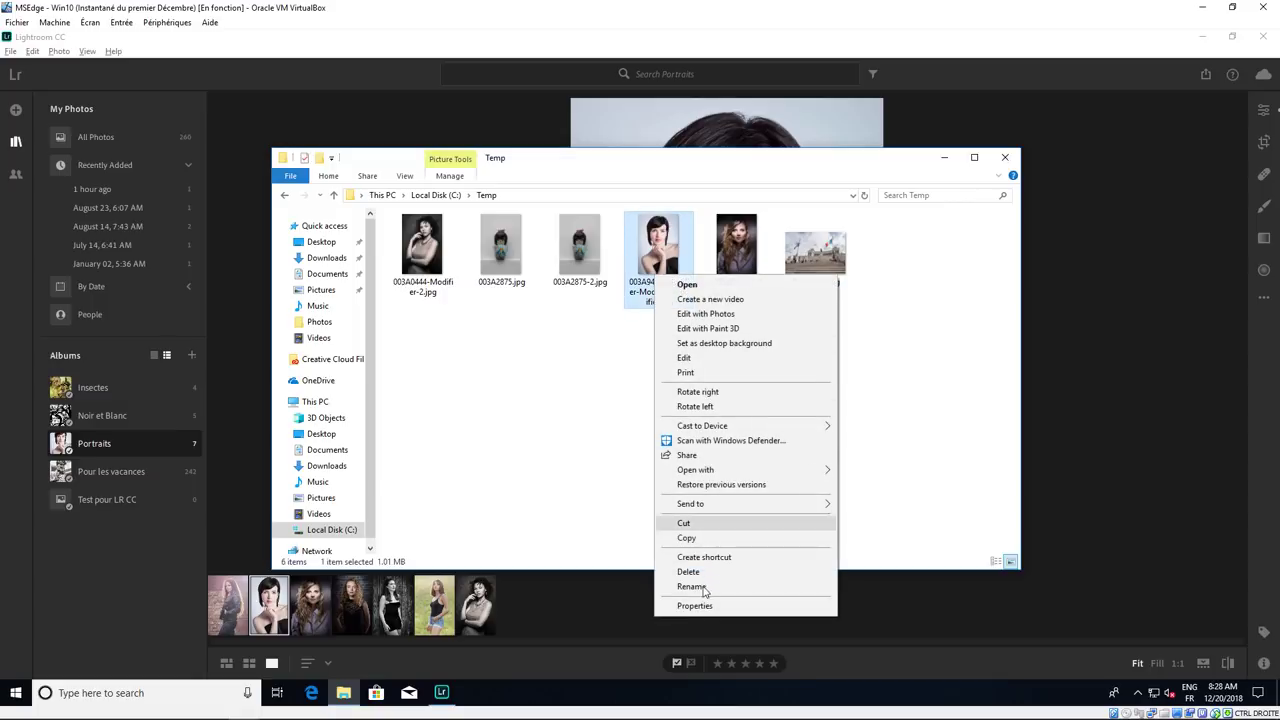
pyautogui.click(700, 606)
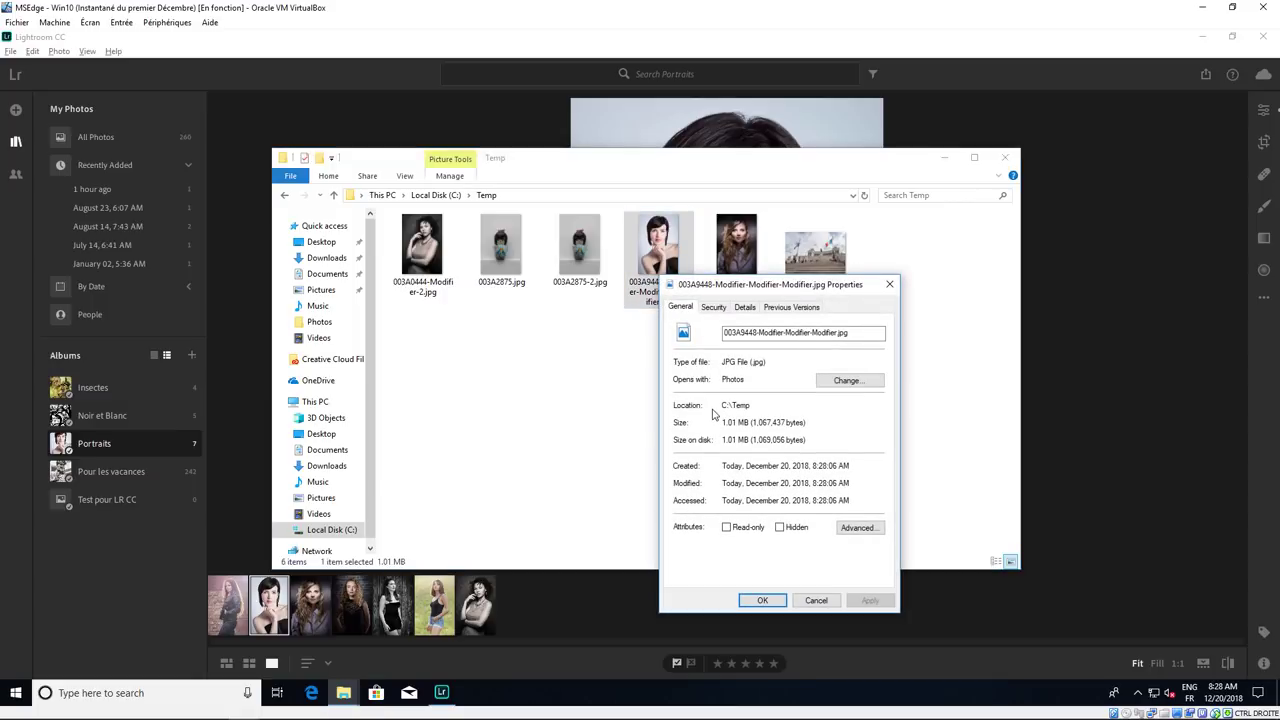
pyautogui.click(744, 309)
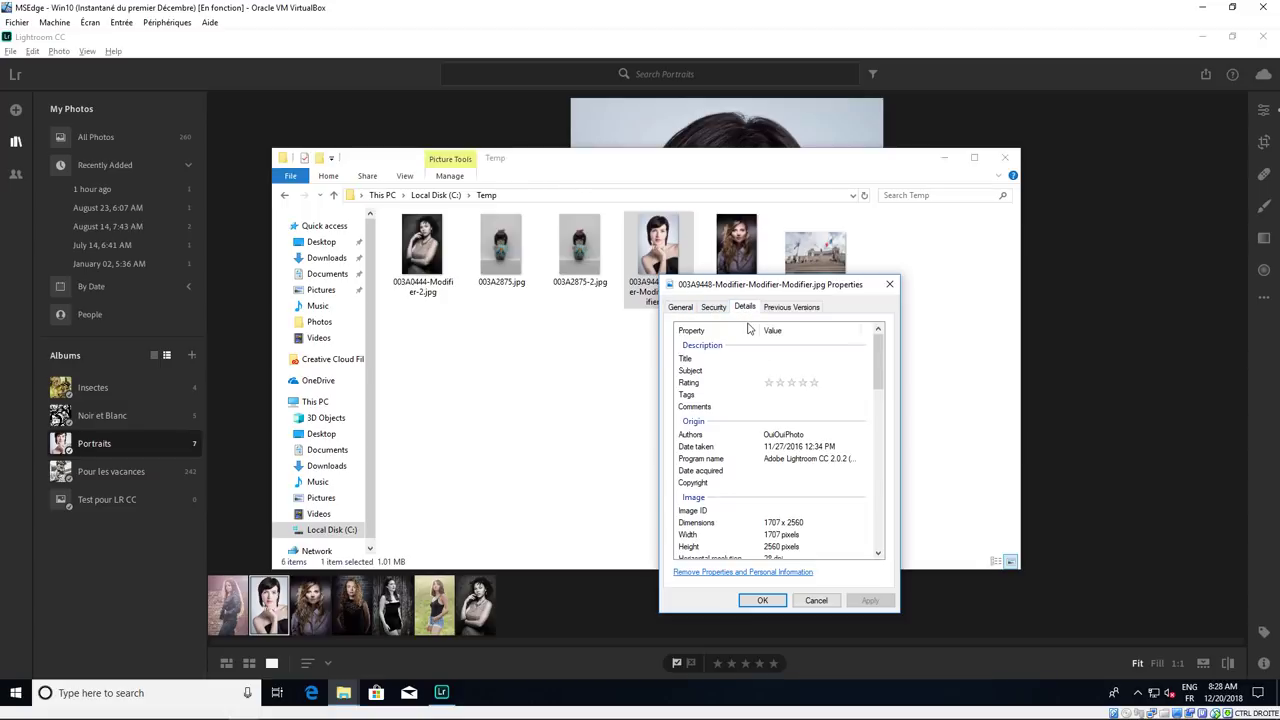
pyautogui.moveTo(880, 392); pyautogui.dragTo(880, 416)
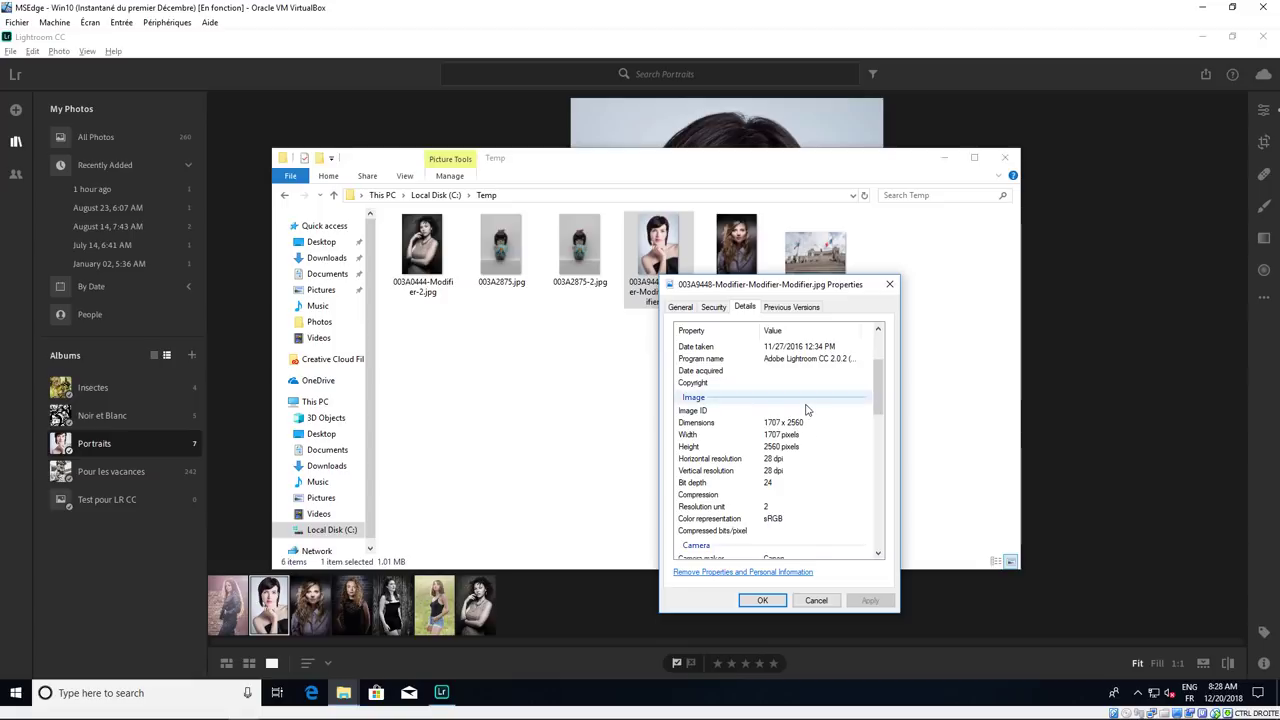
pyautogui.click(760, 601)
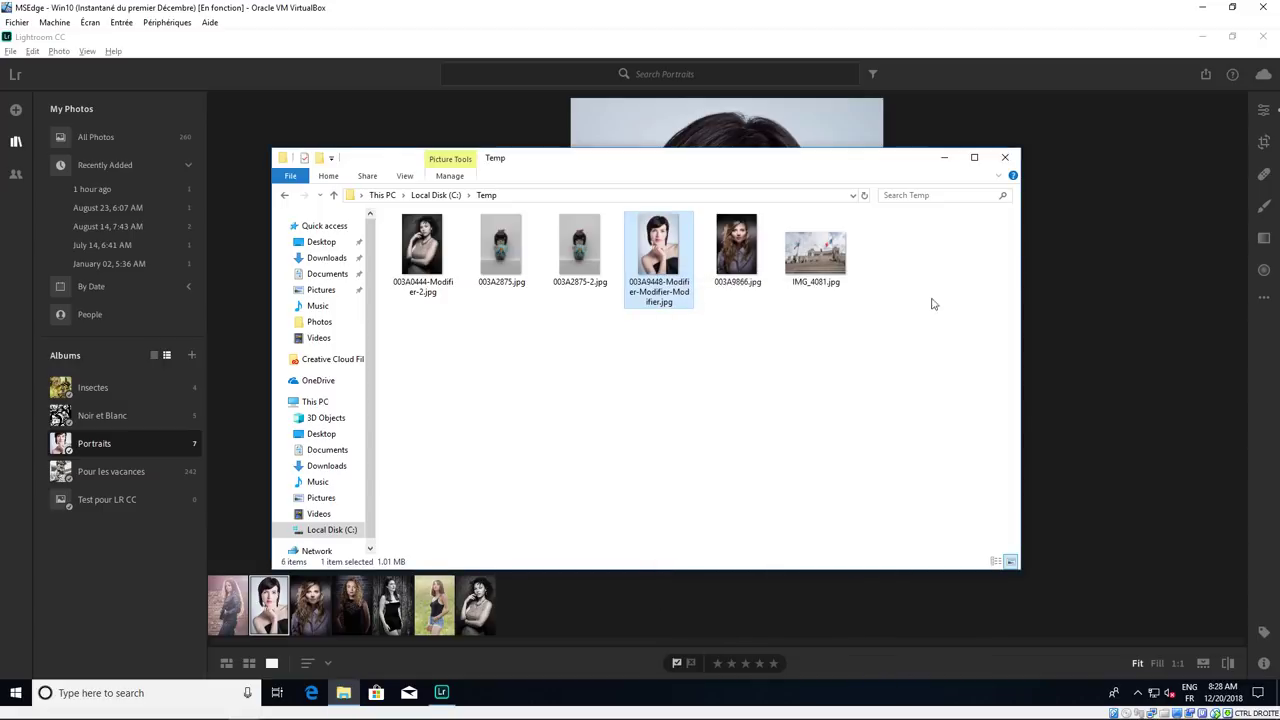
# Close the Temp folder window in File Explorer.
pyautogui.click(1005, 157)
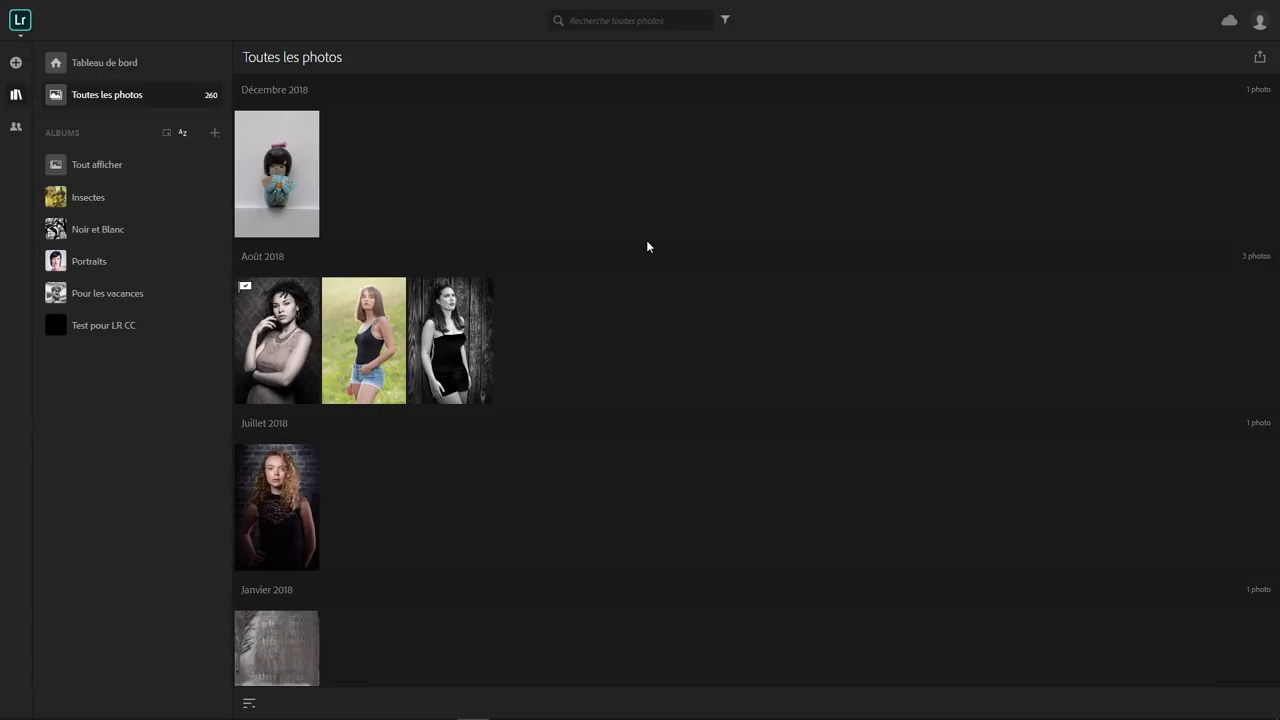
pyautogui.doubleClick(278, 185)
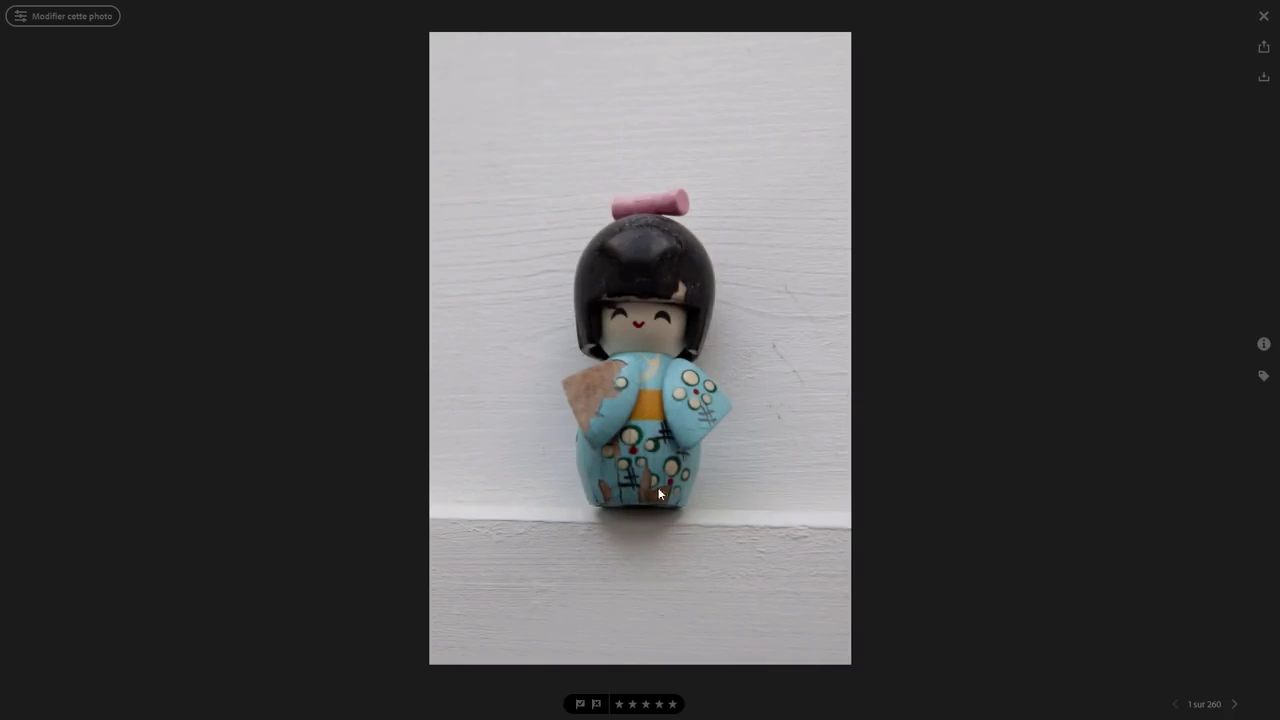
pyautogui.click(1264, 84)
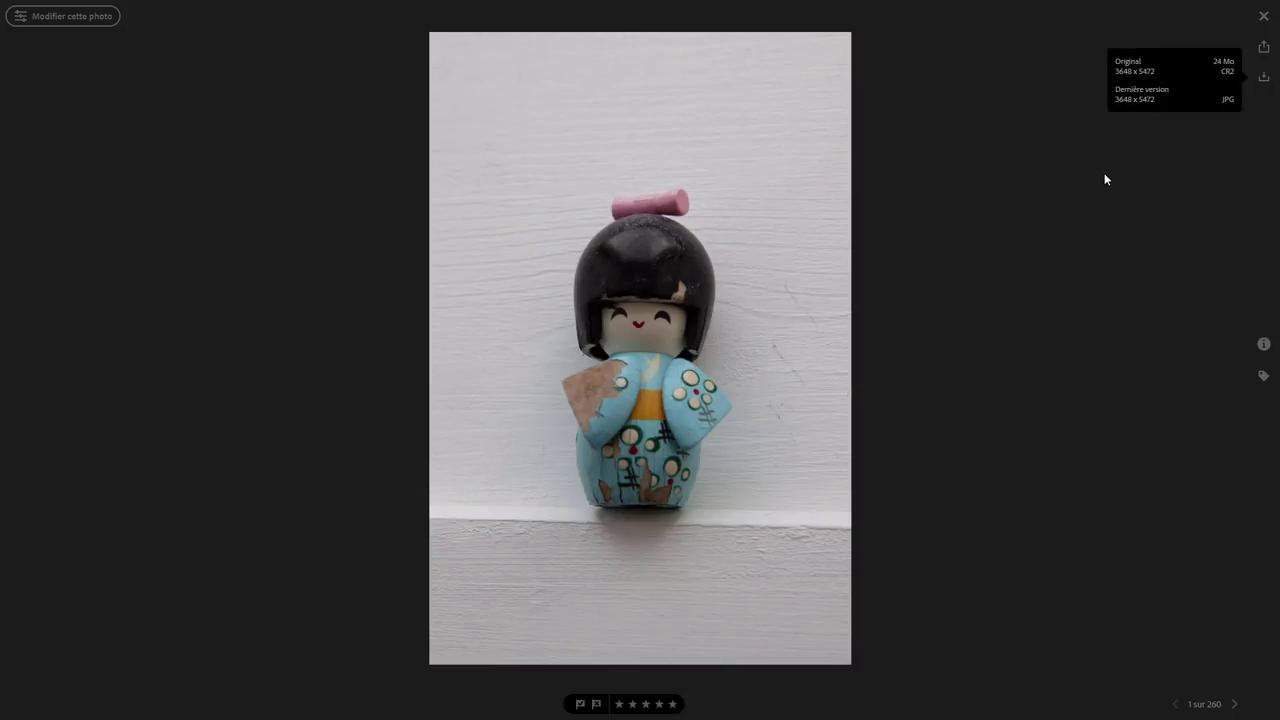
pyautogui.click(1263, 16)
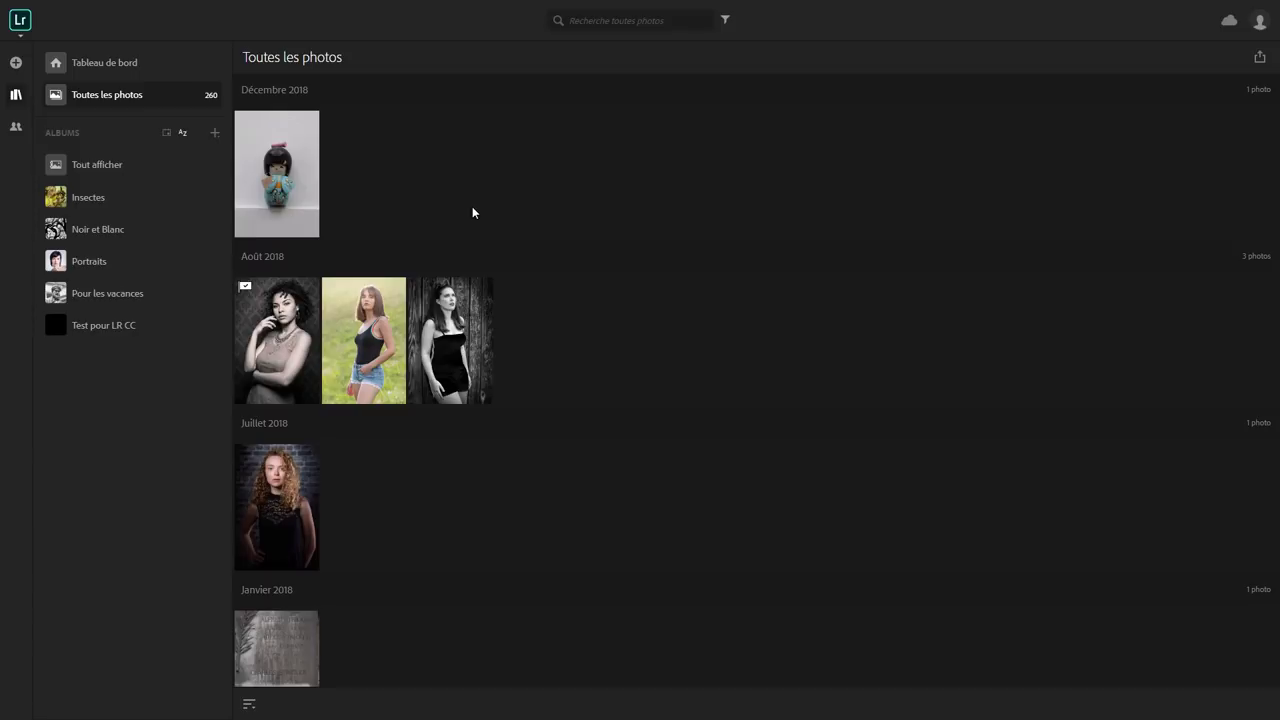
pyautogui.doubleClick(381, 344)
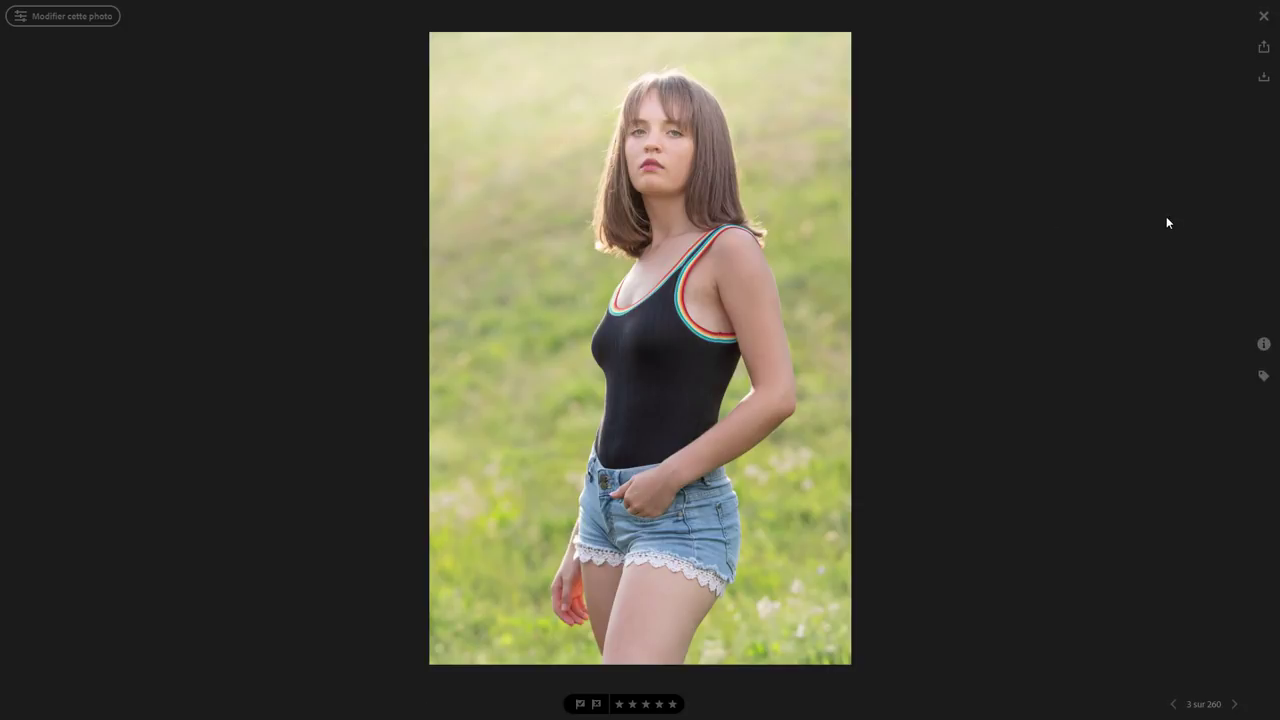
pyautogui.click(1264, 79)
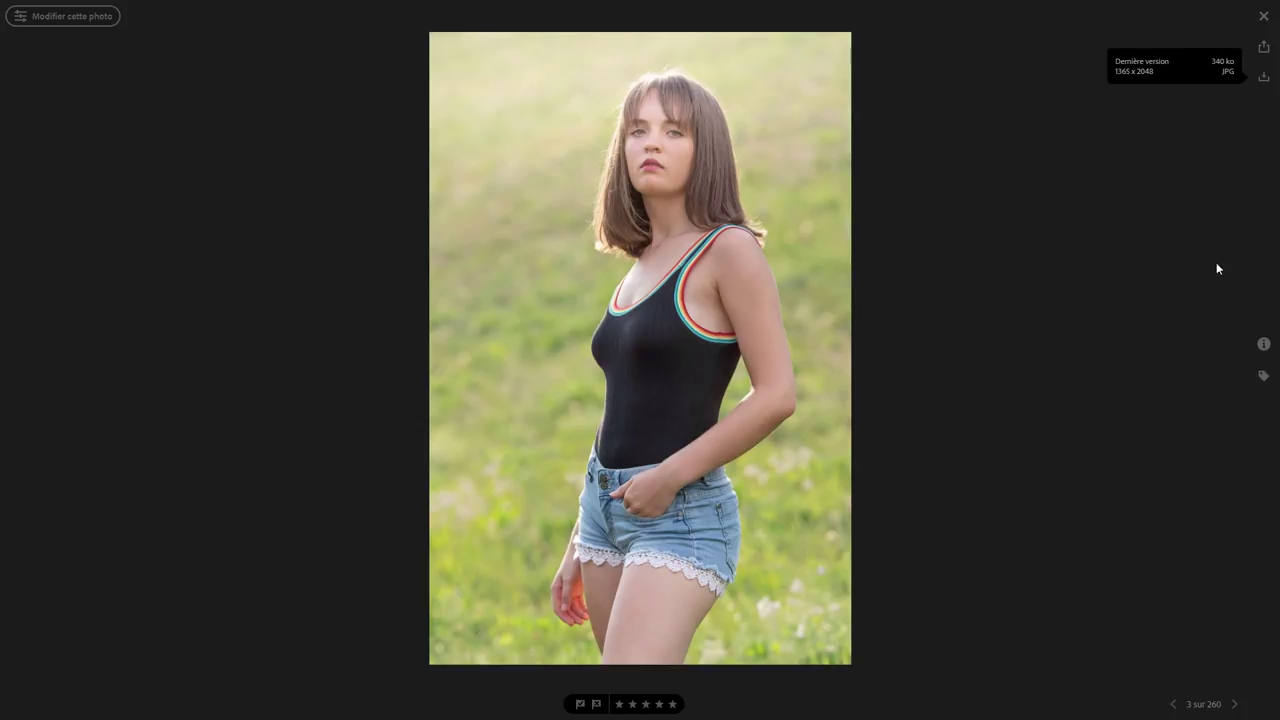
pyautogui.click(1264, 16)
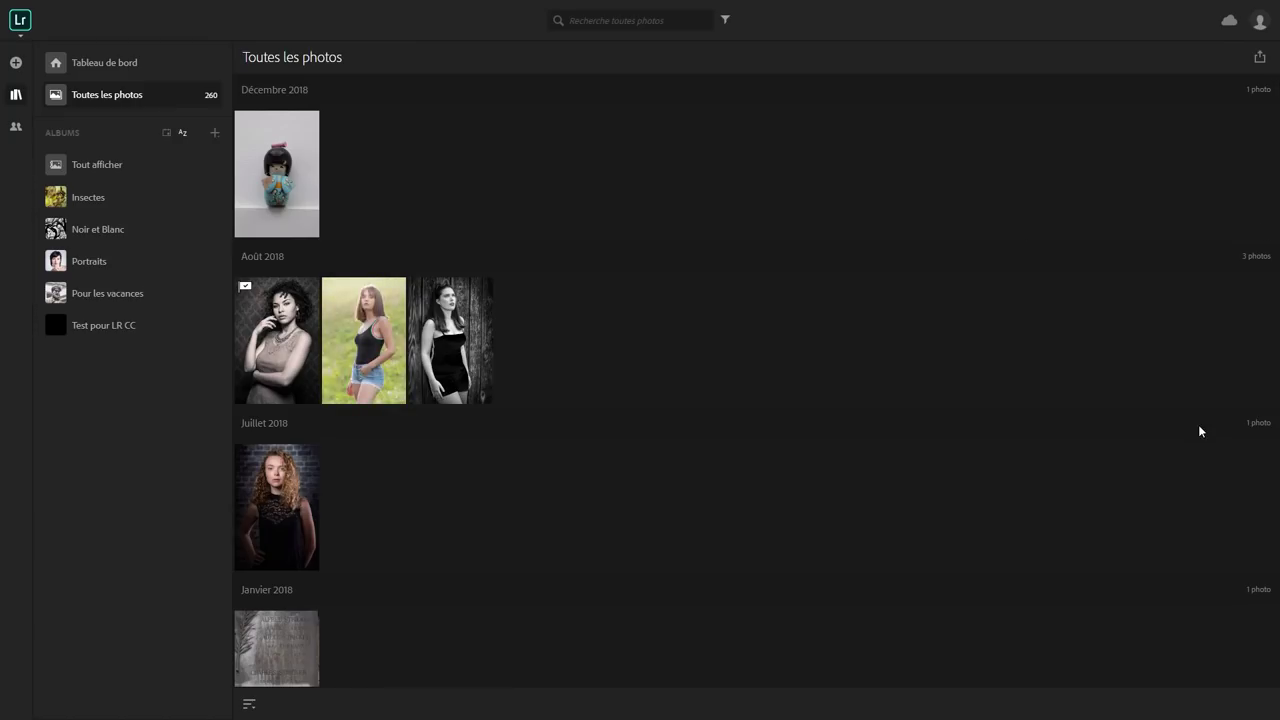
# Switch from Lightroom CC Web to the NoxPlayer Android emulator's home screen.
pyautogui.click(1229, 22)
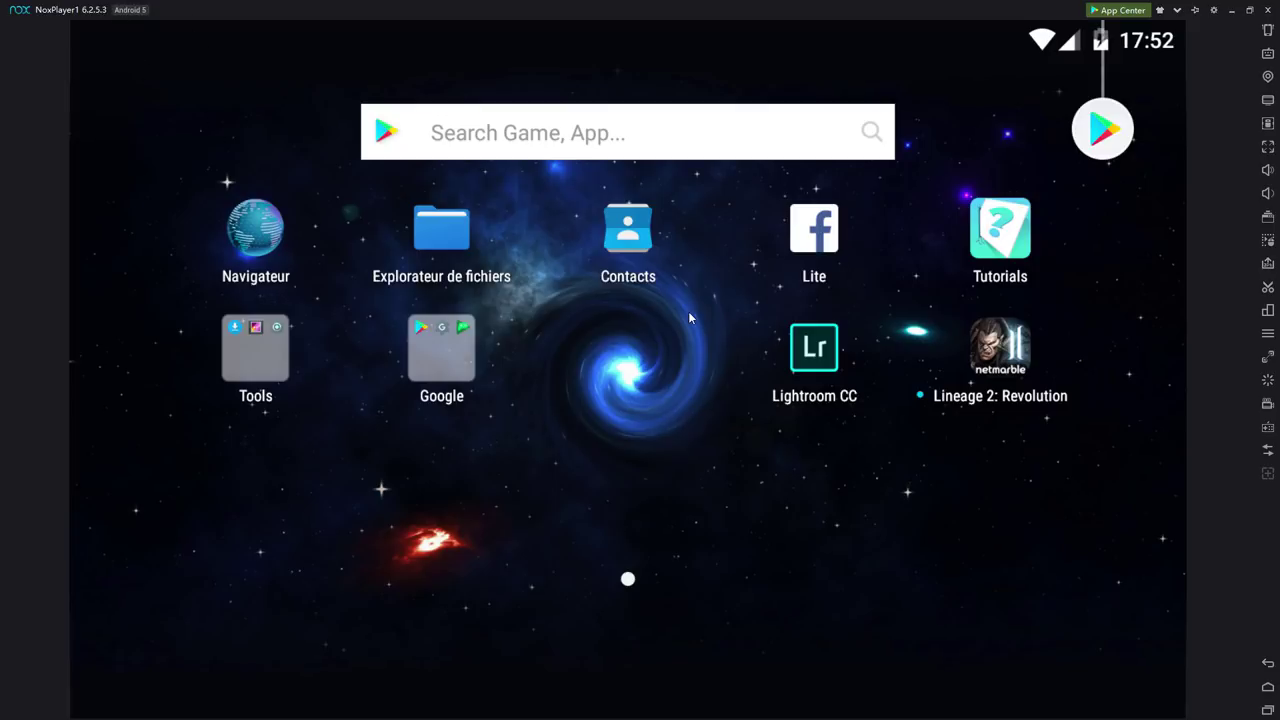
# Launch Lightroom CC on Android and view device storage: 1,2 Go of 61,4 Go used.
pyautogui.click(809, 358)
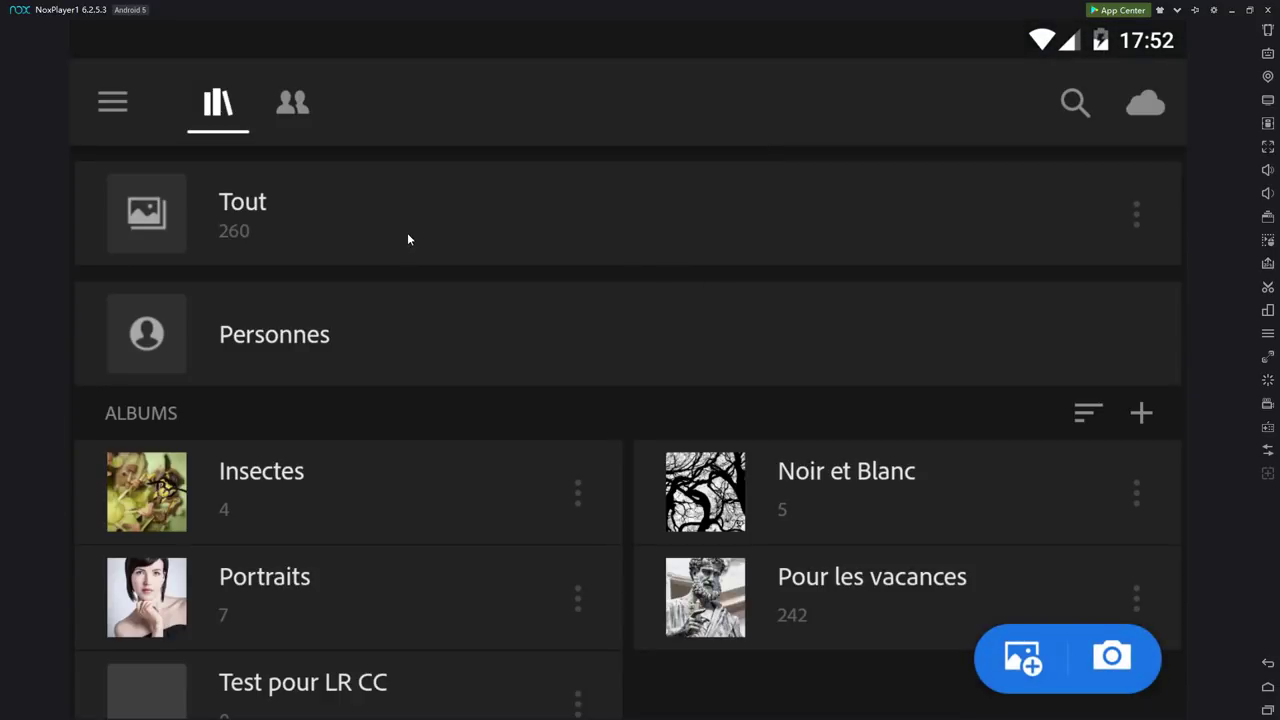
pyautogui.click(407, 238)
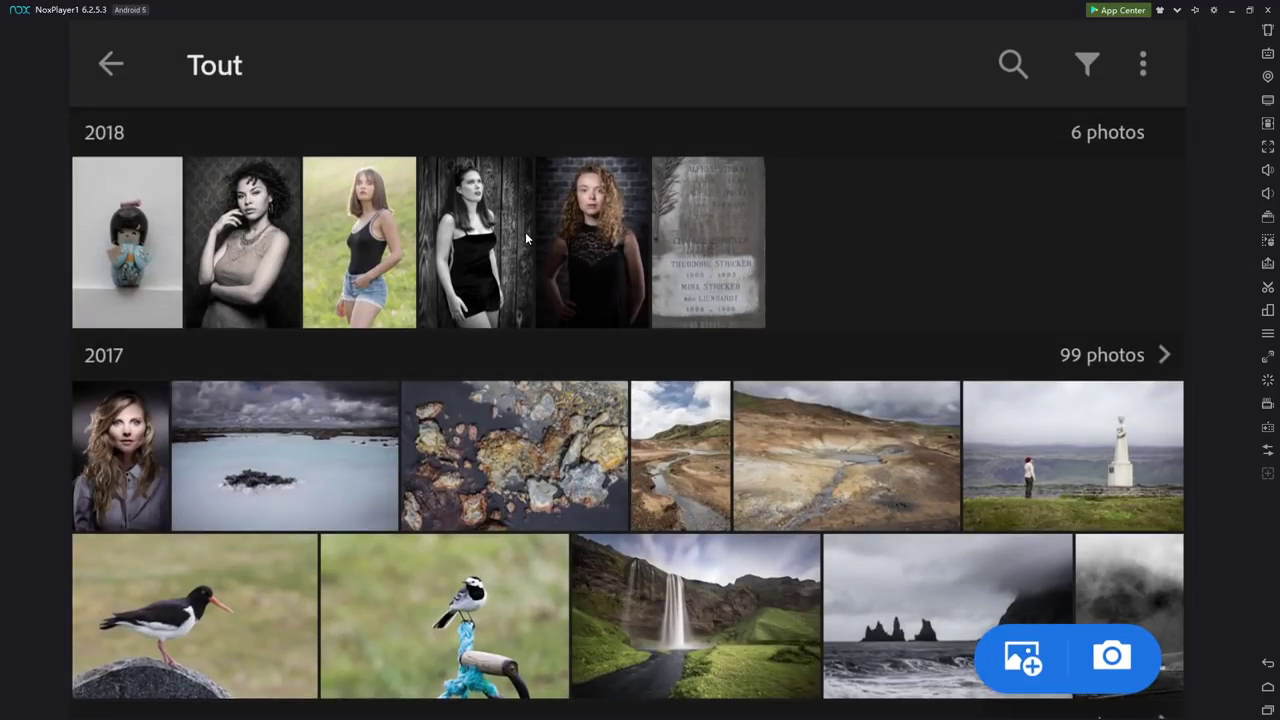
pyautogui.click(106, 64)
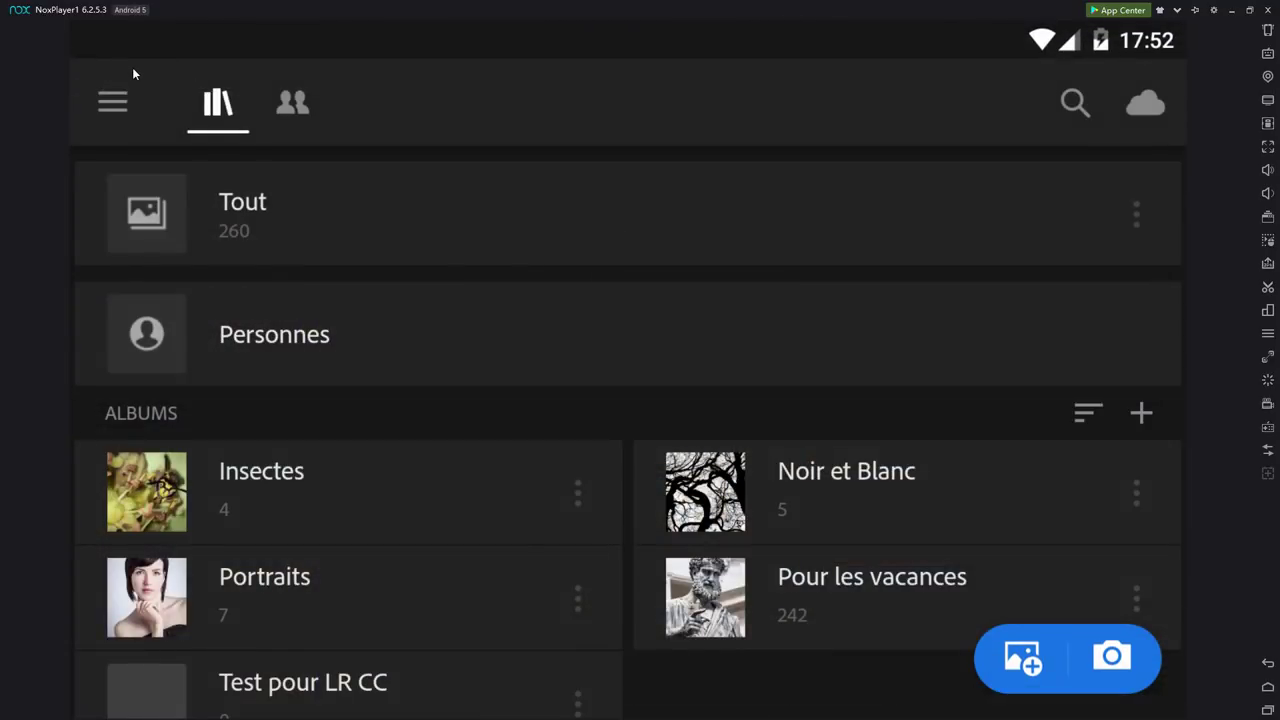
pyautogui.click(118, 100)
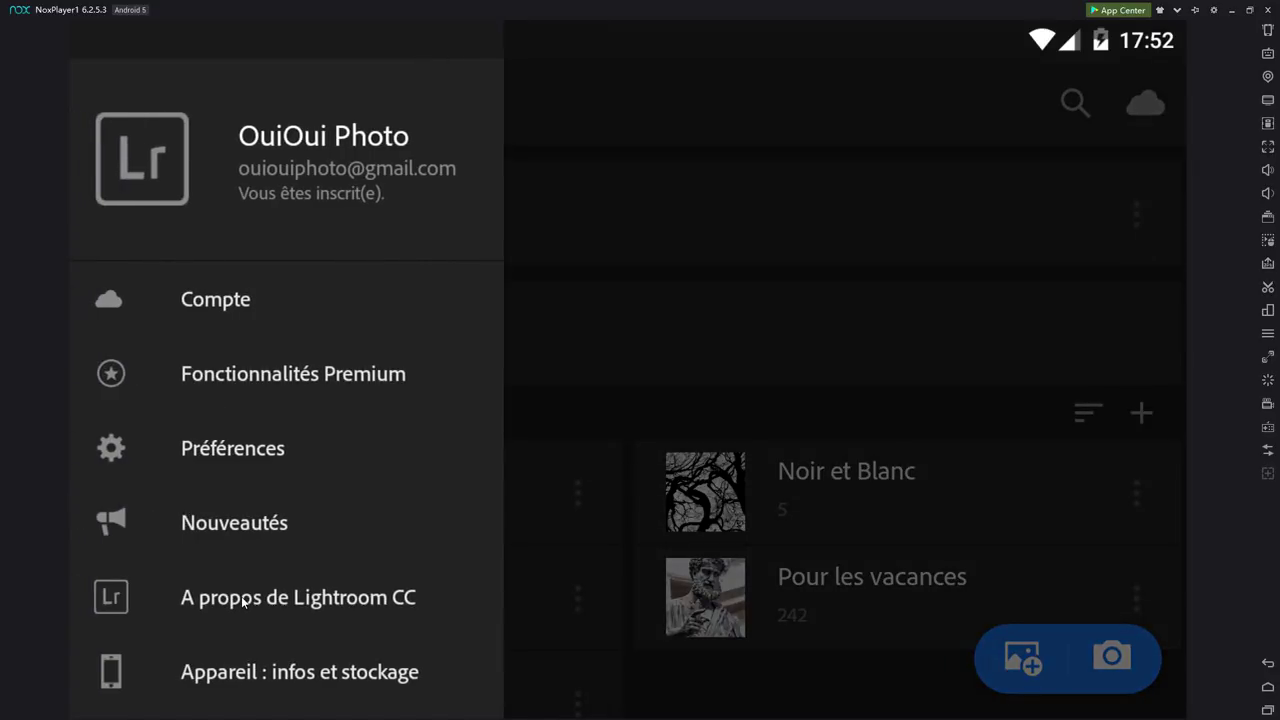
pyautogui.click(244, 680)
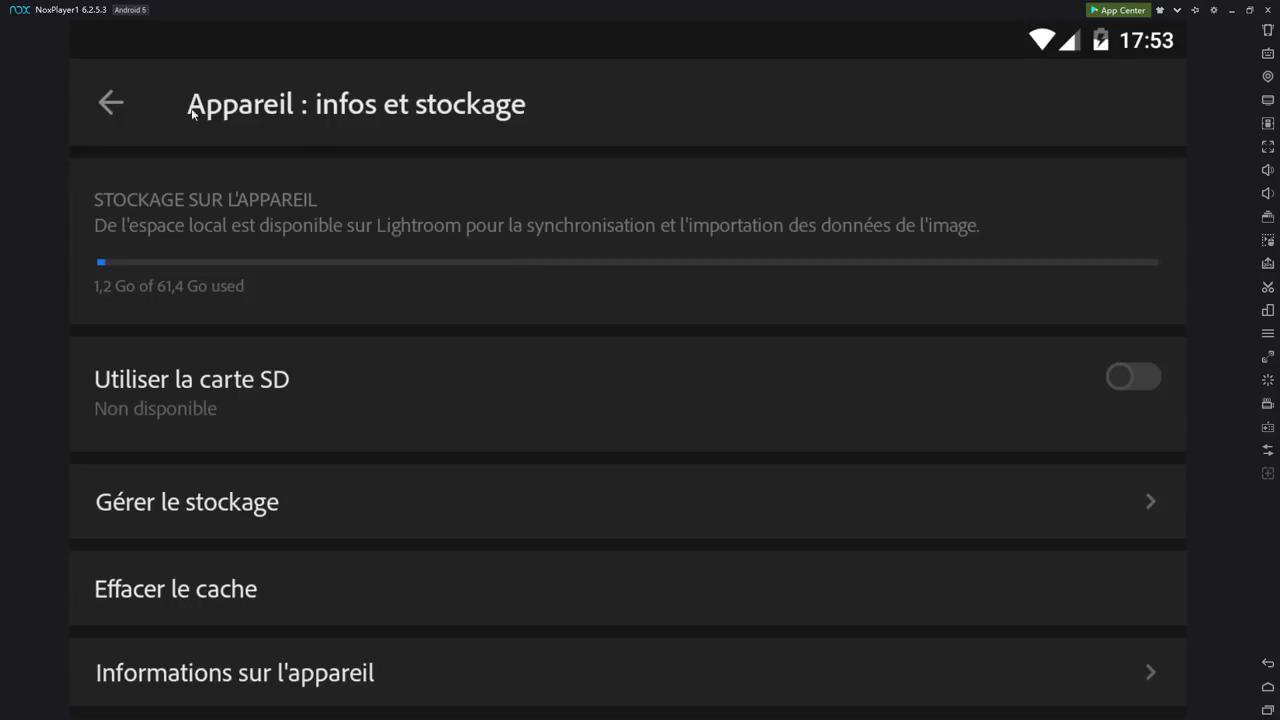
# Leave the storage page and open the kokeshi doll photo from Tout.
pyautogui.click(112, 102)
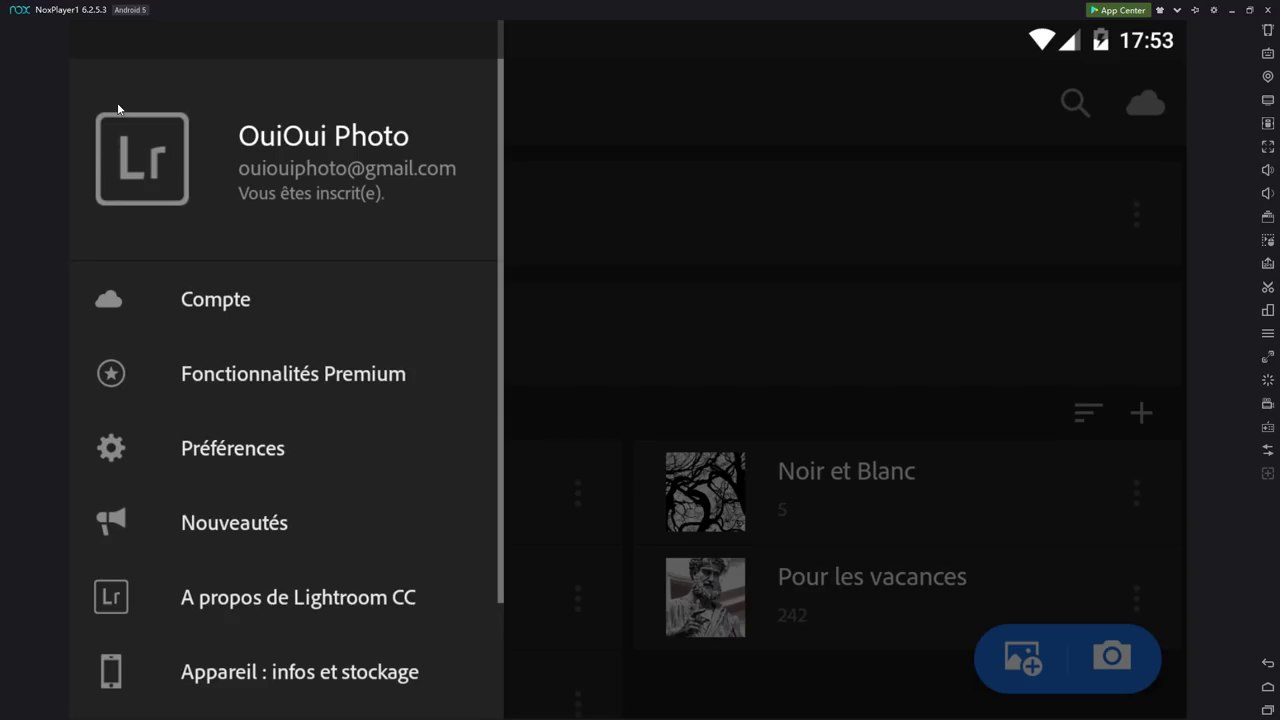
pyautogui.click(634, 220)
pyautogui.click(446, 214)
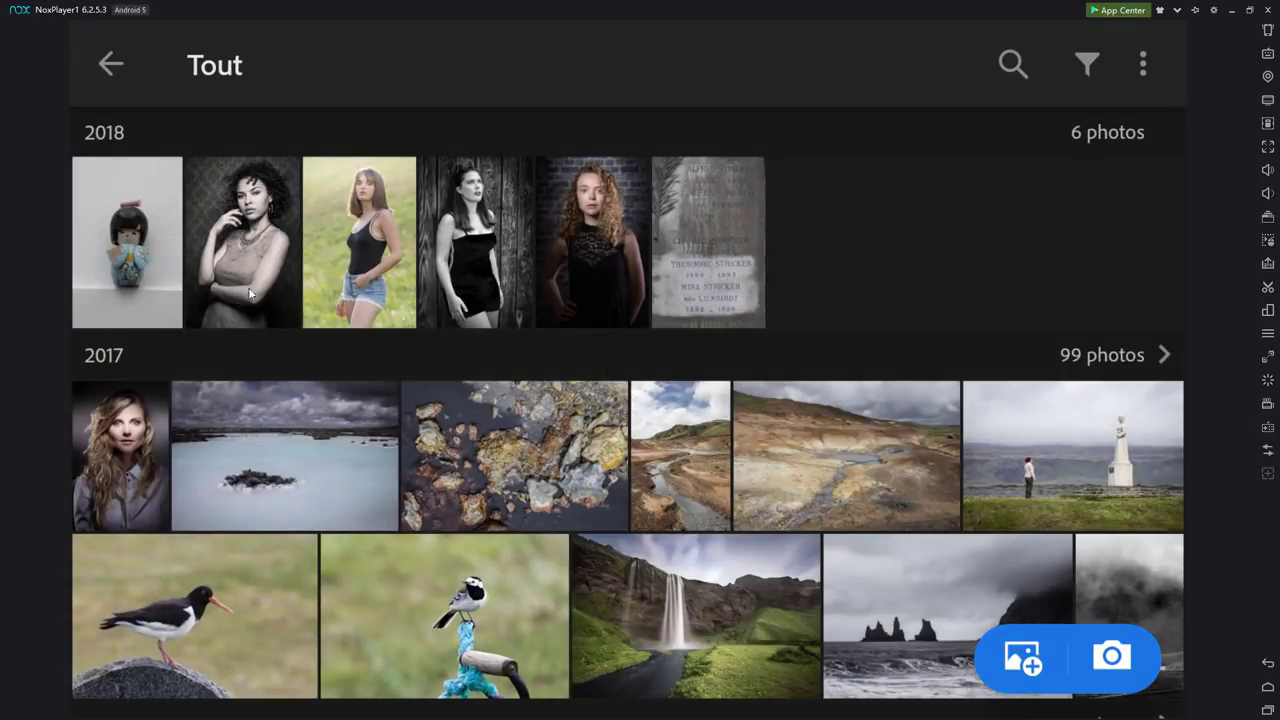
pyautogui.click(142, 247)
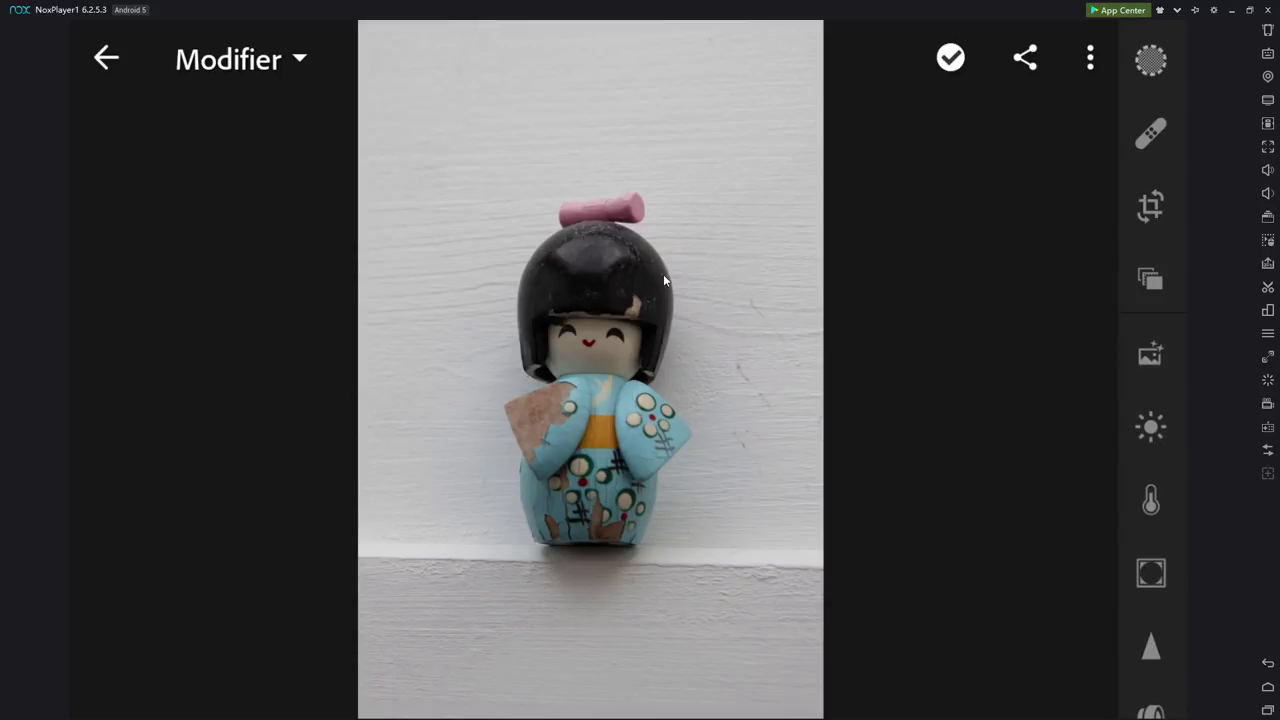
# Save the doll photo to the device at Qualité la plus haute disponible.
pyautogui.click(1089, 60)
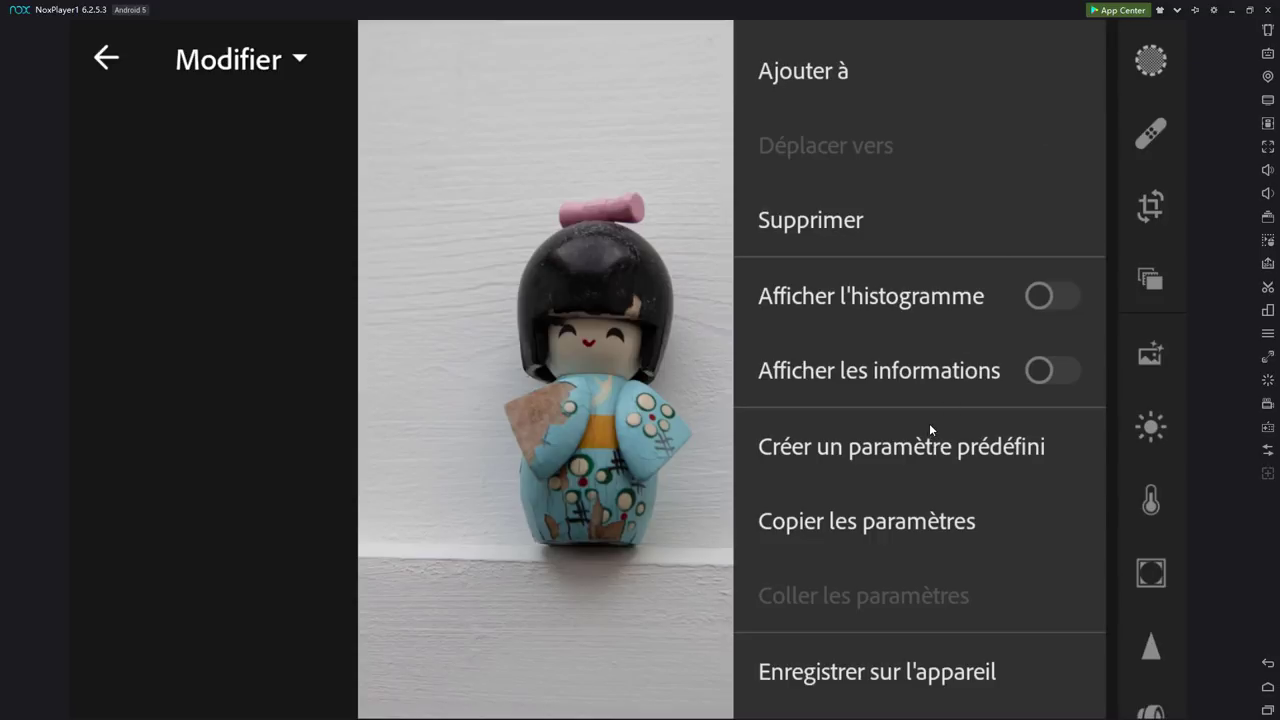
pyautogui.scroll(-3, 940, 420)
pyautogui.click(868, 522)
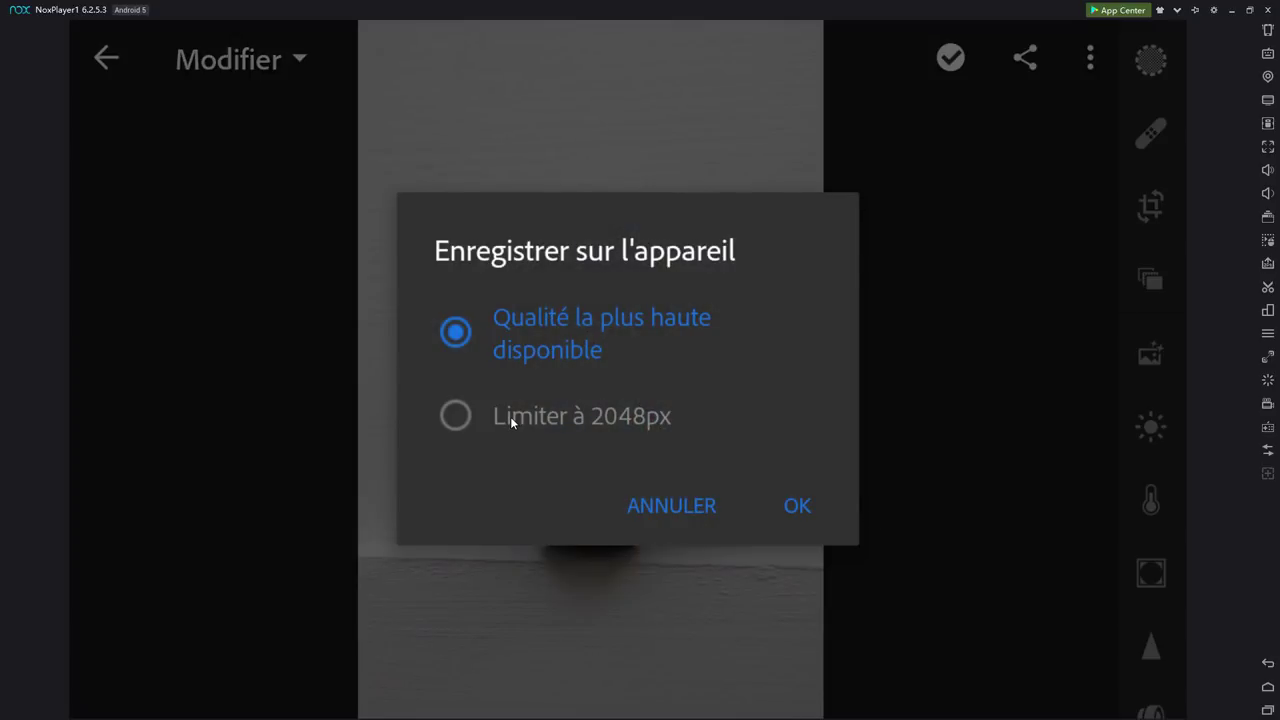
pyautogui.click(797, 506)
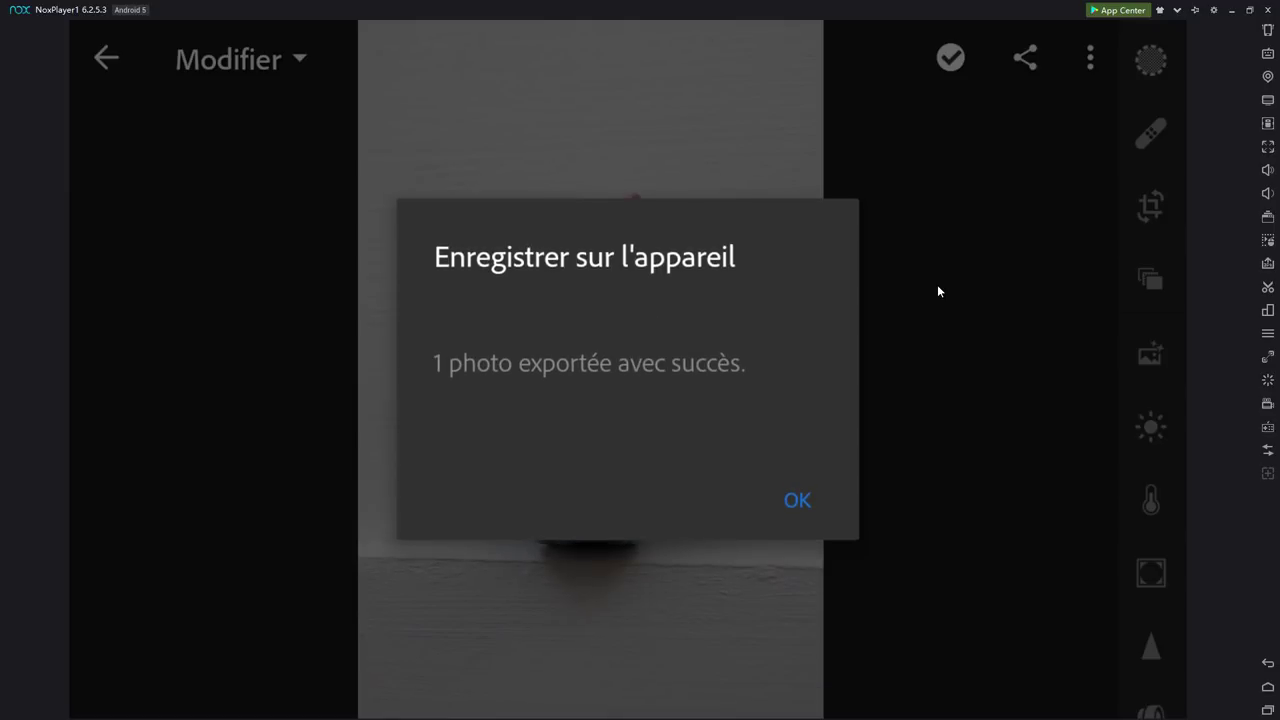
pyautogui.click(799, 500)
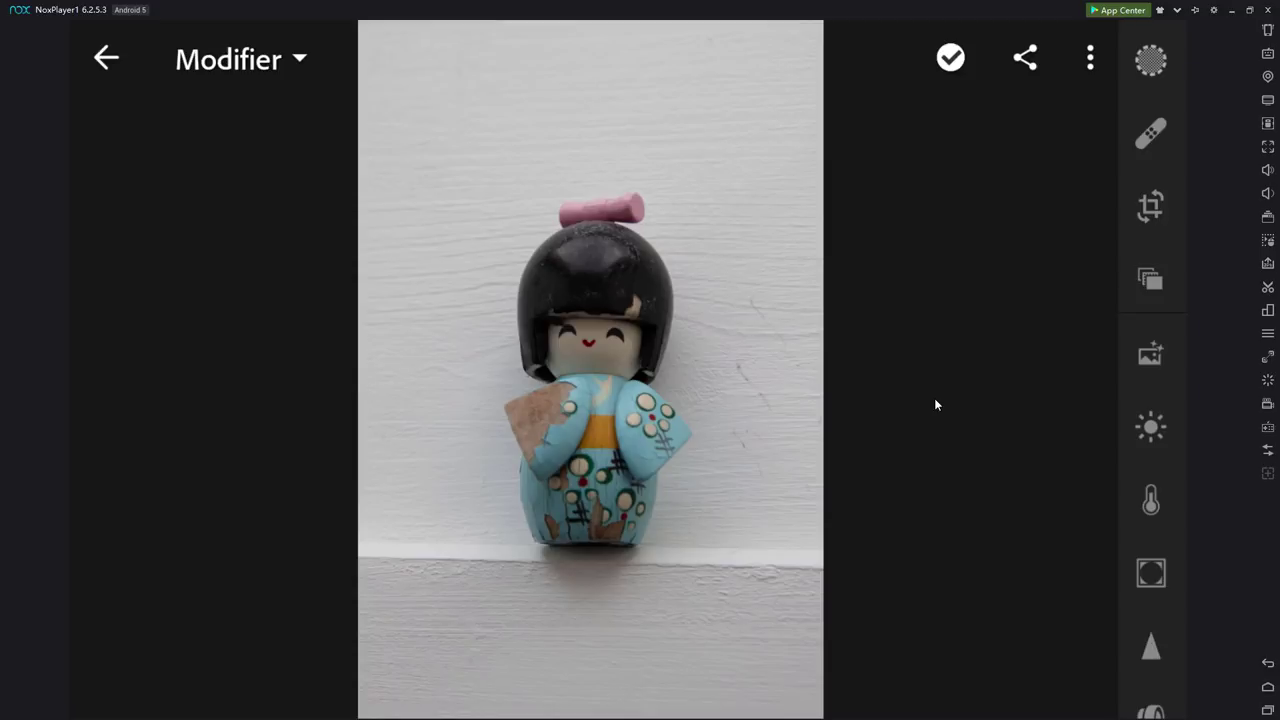
# Export the doll photo's original file via Exporter l'original and acknowledge the success message.
pyautogui.click(1092, 57)
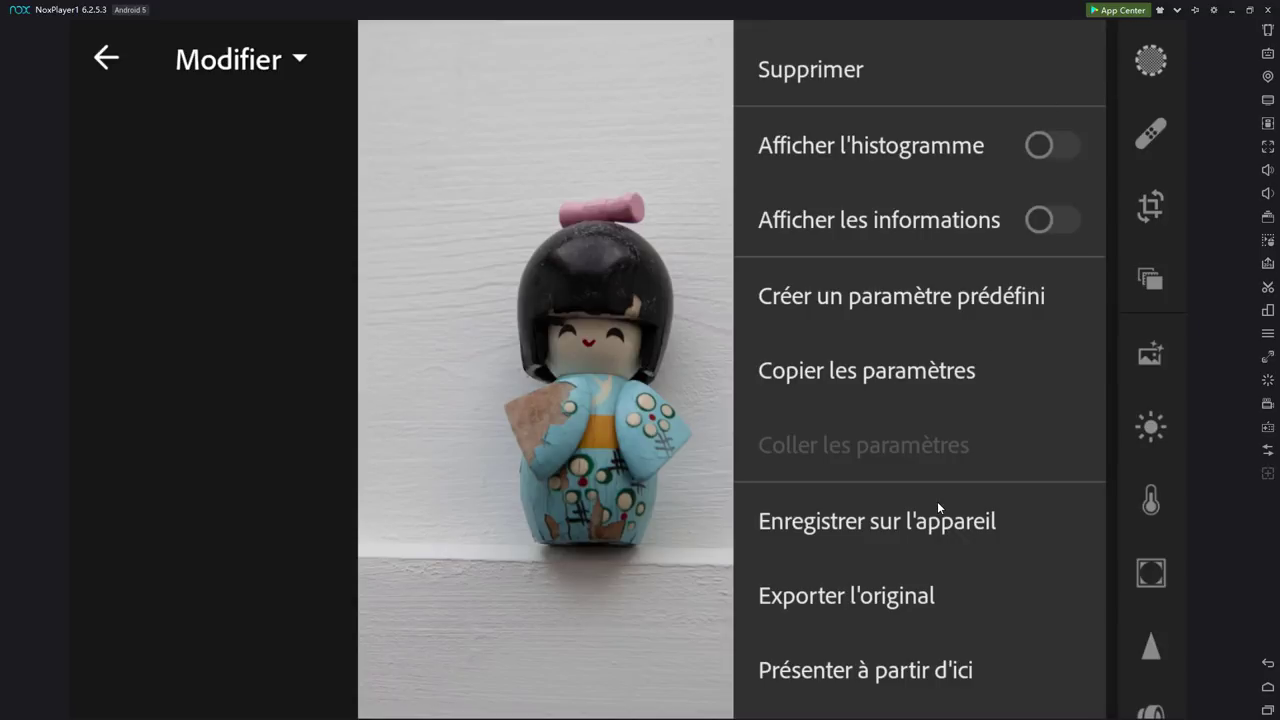
pyautogui.click(867, 603)
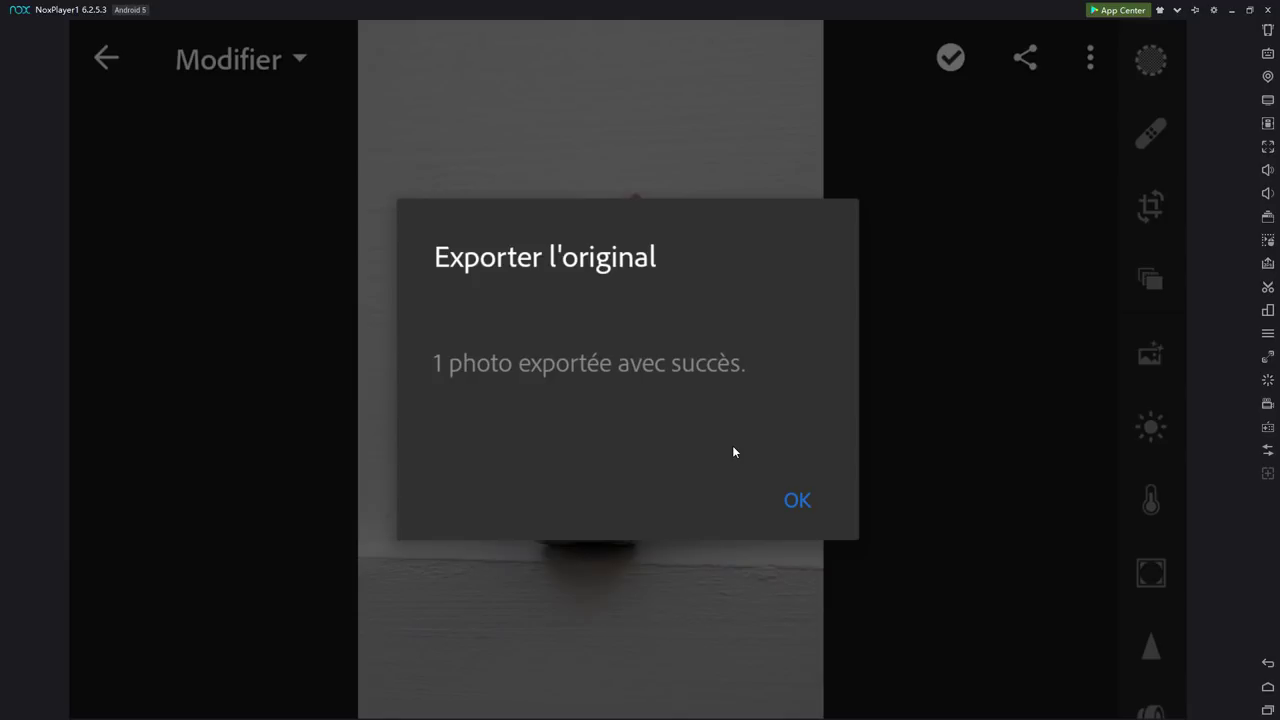
pyautogui.click(796, 500)
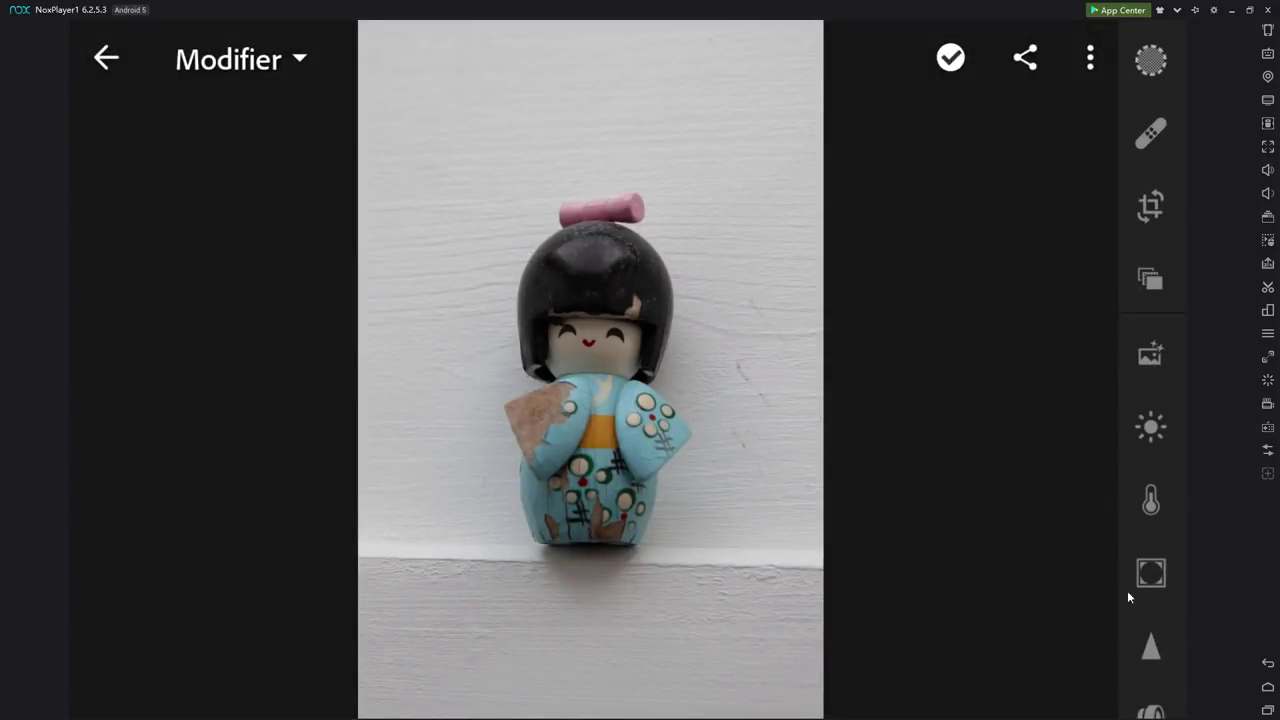
# Return to the Android home screen and open Pictures/AdobeLightroom in the file explorer.
pyautogui.click(1269, 665)
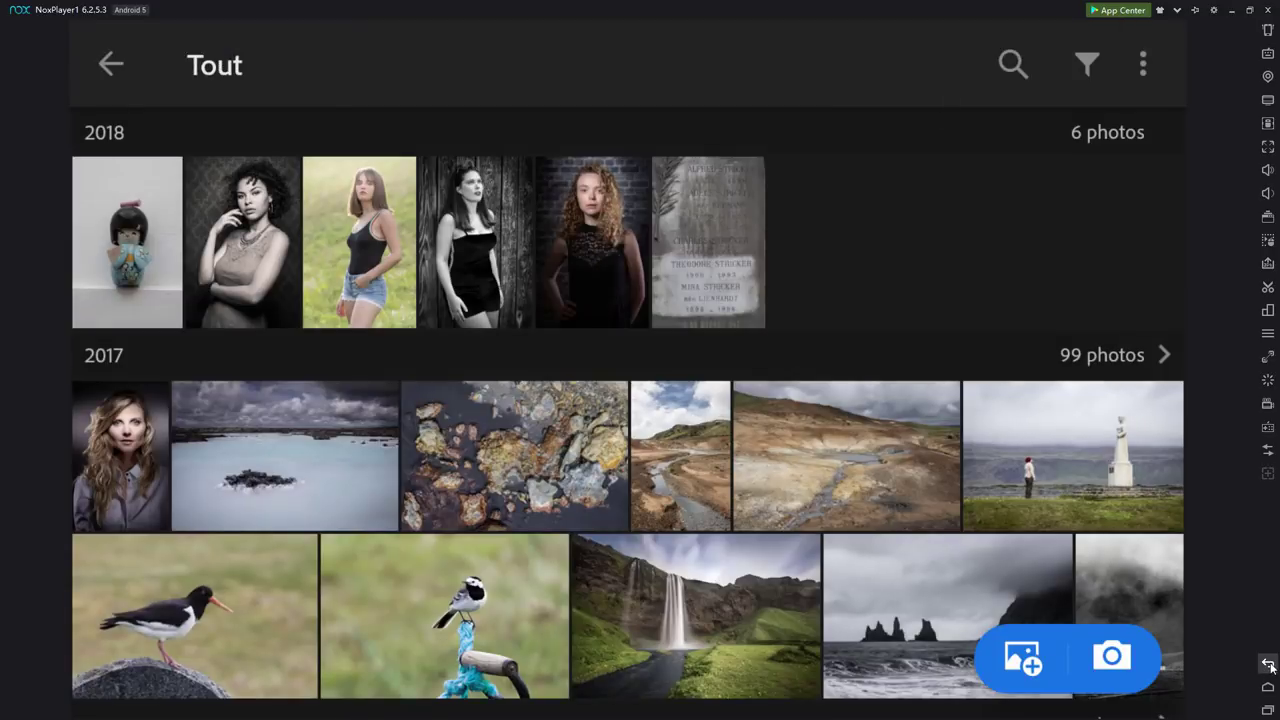
pyautogui.click(1269, 665)
pyautogui.click(1269, 665)
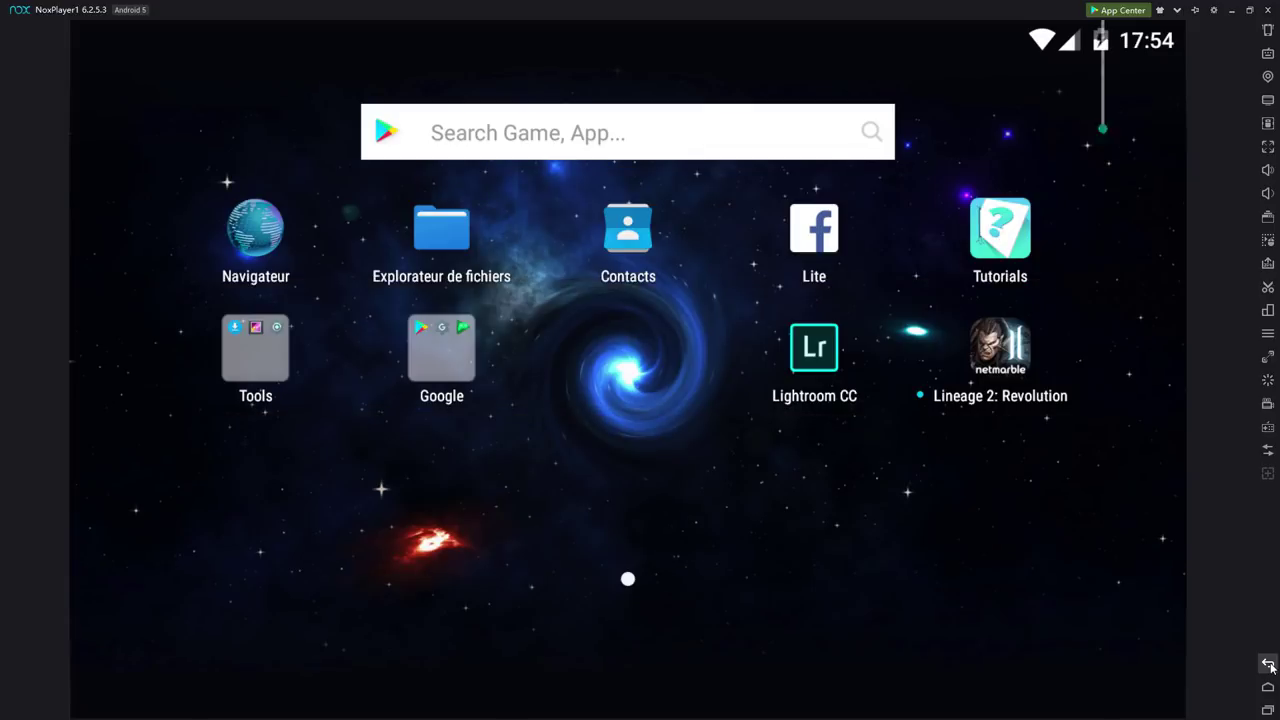
pyautogui.click(426, 238)
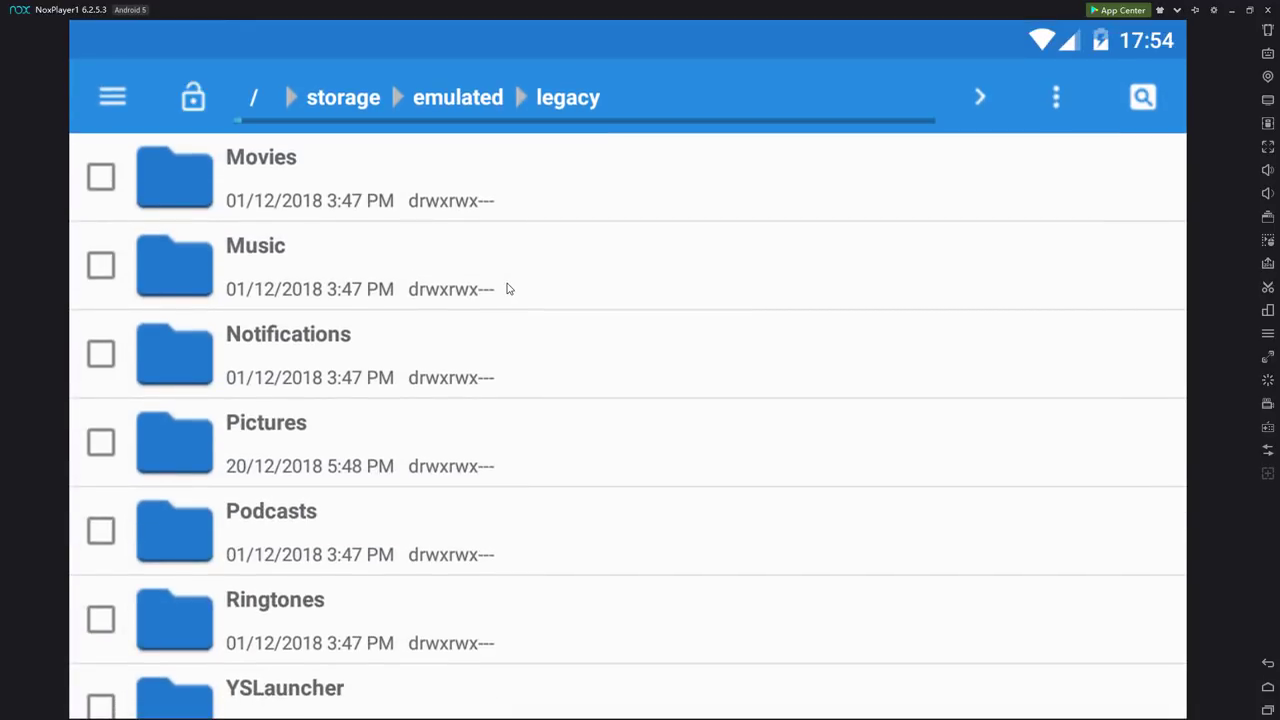
pyautogui.click(262, 428)
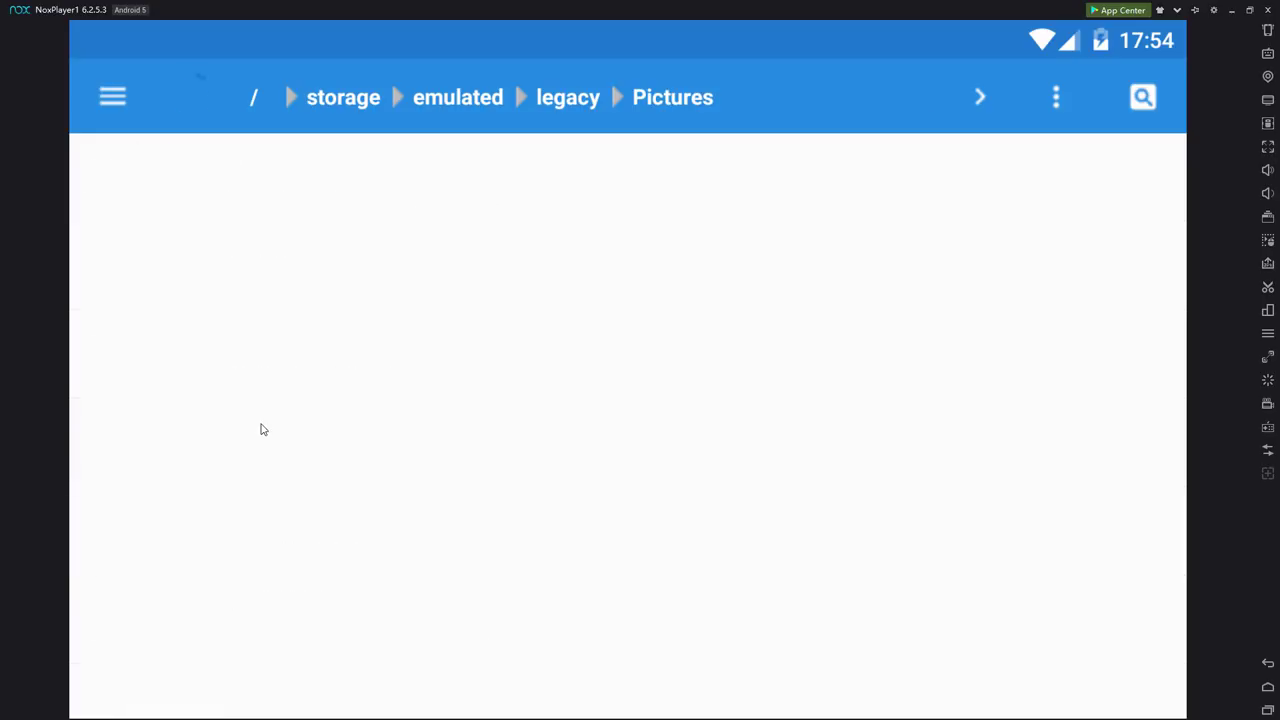
pyautogui.click(303, 252)
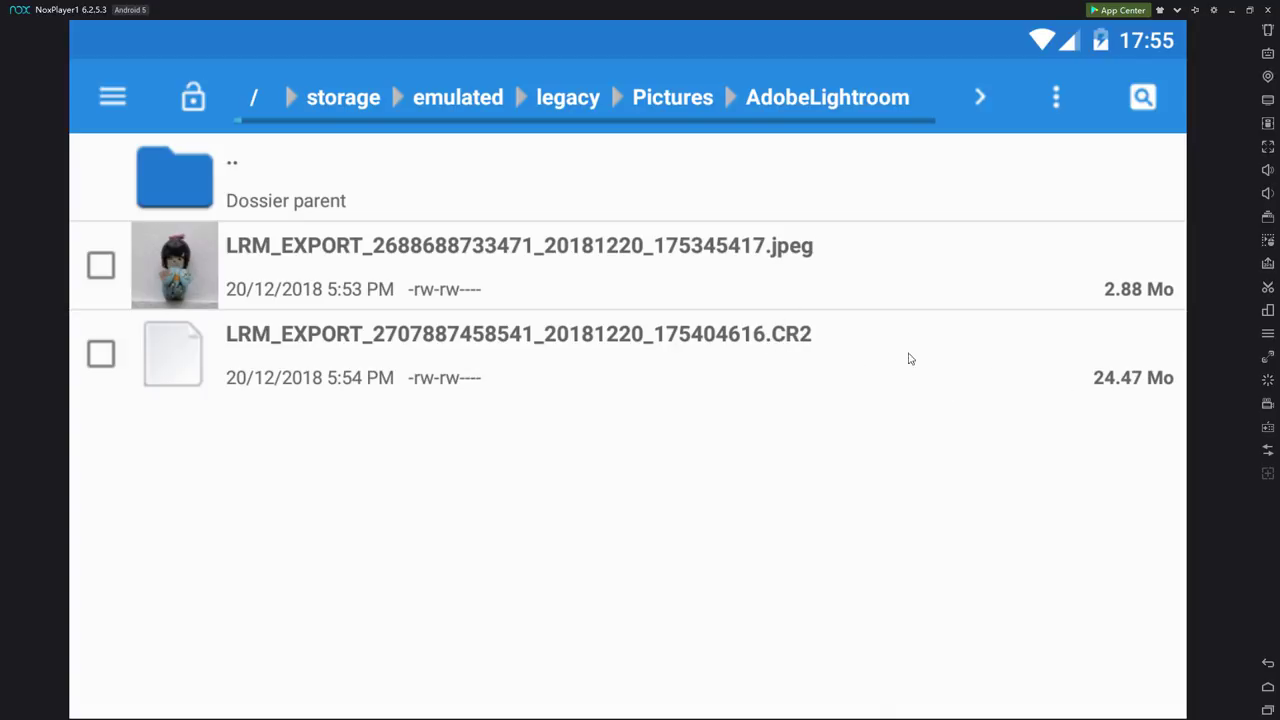
# Check the exported doll JPEG's details, confirming 3648 x 5472.
pyautogui.click(452, 242)
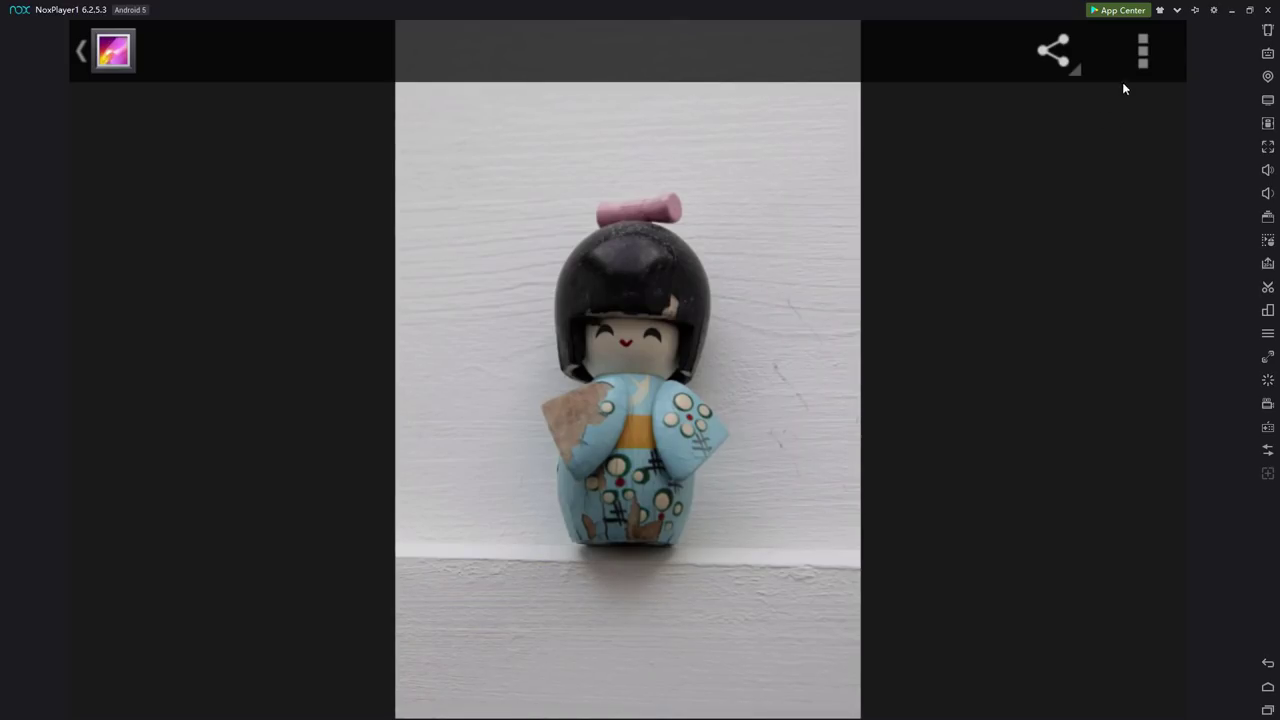
pyautogui.click(1142, 50)
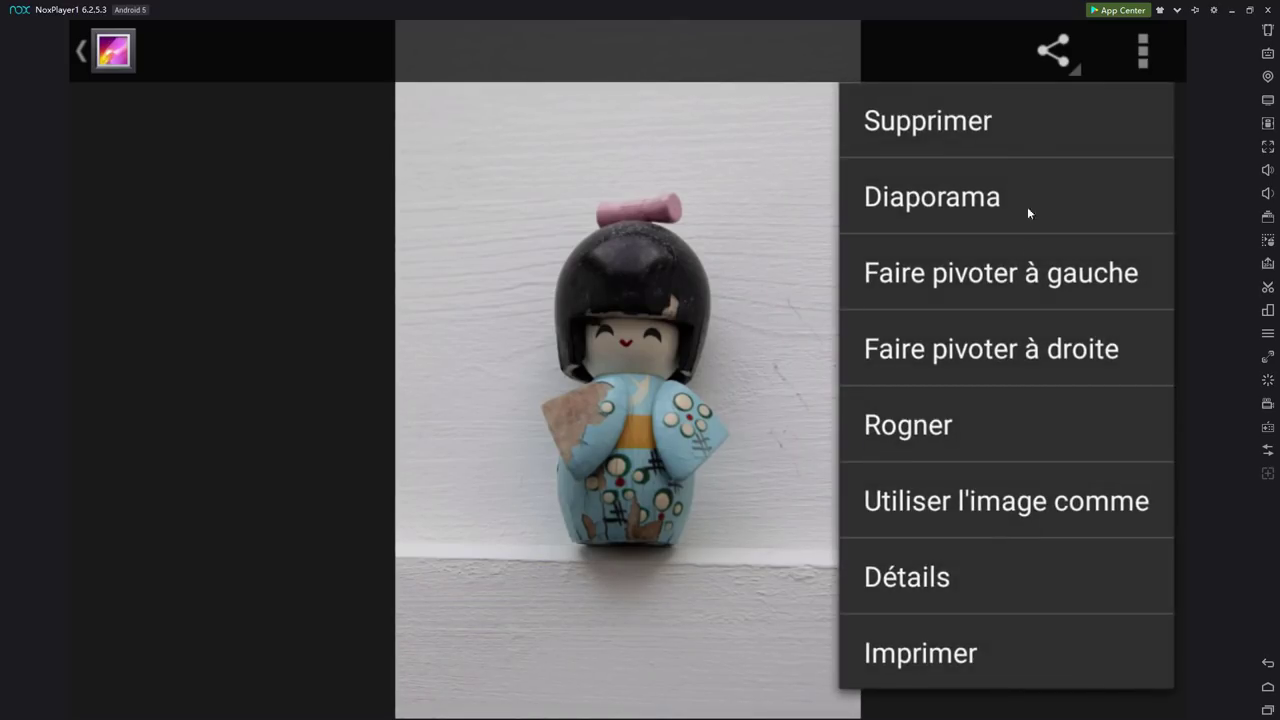
pyautogui.click(905, 587)
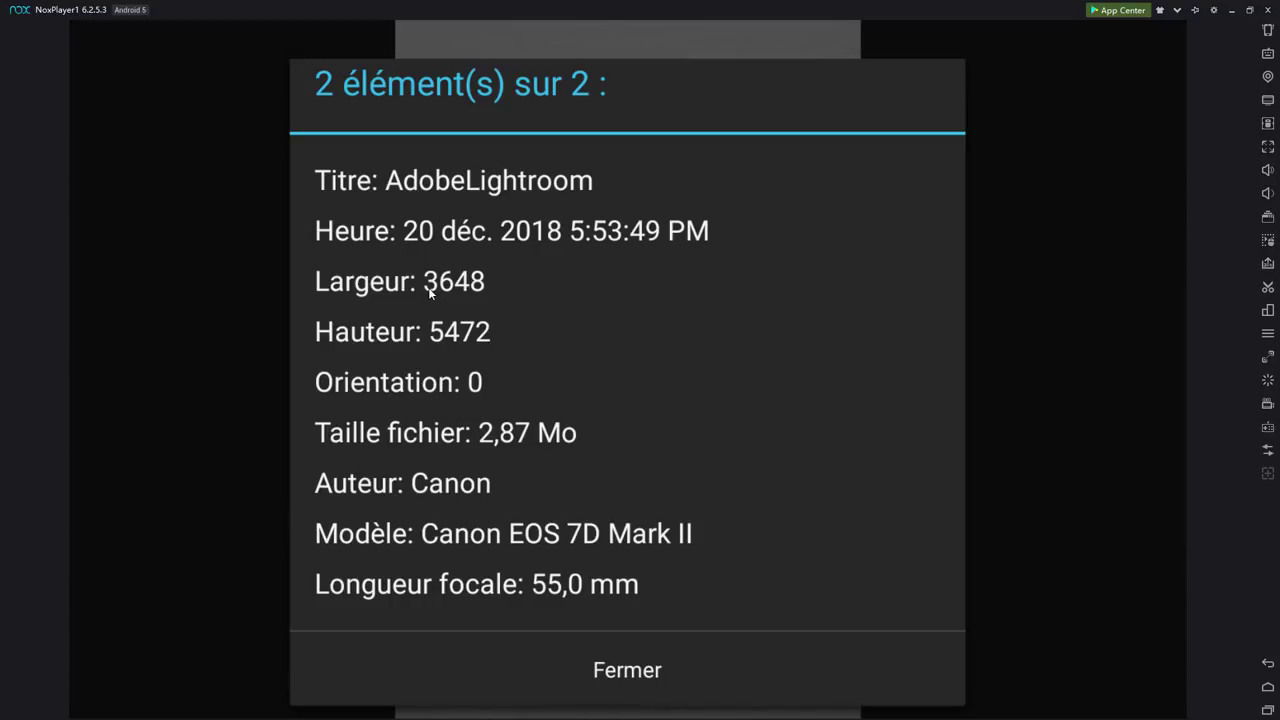
pyautogui.click(630, 672)
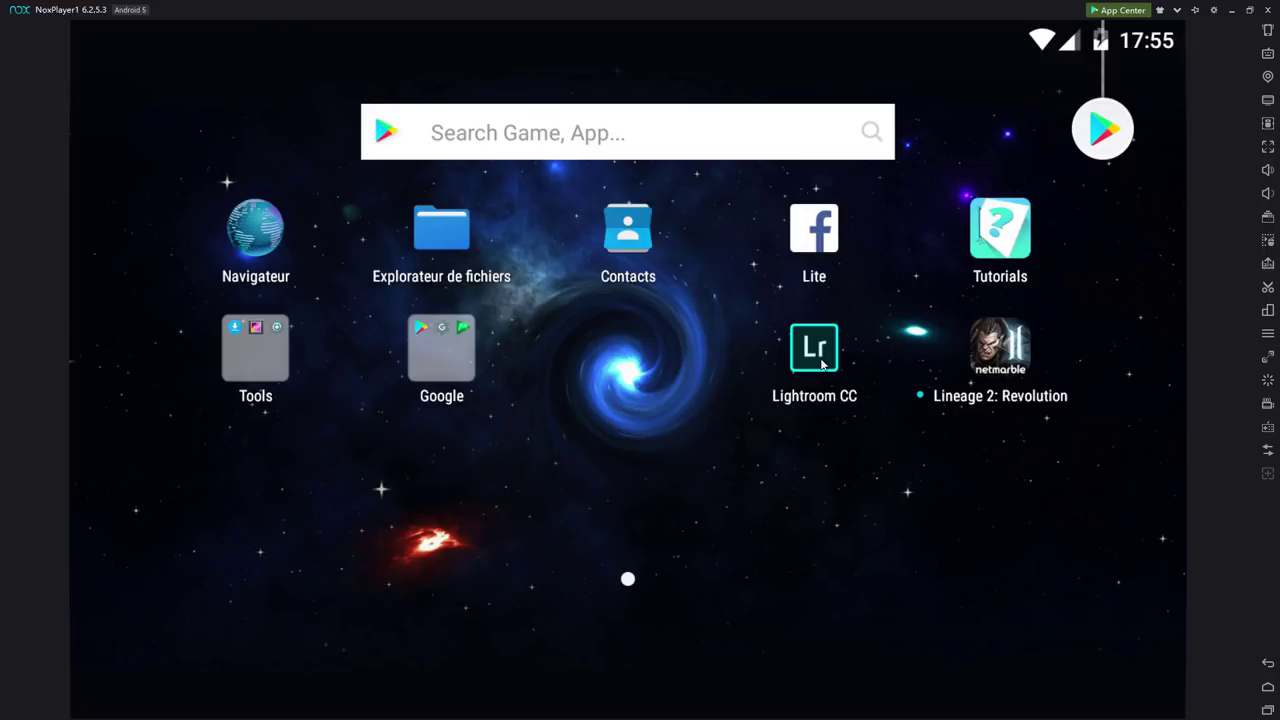
# Launch Lightroom CC and open the brick-wall portrait from the Portraits album.
pyautogui.click(821, 364)
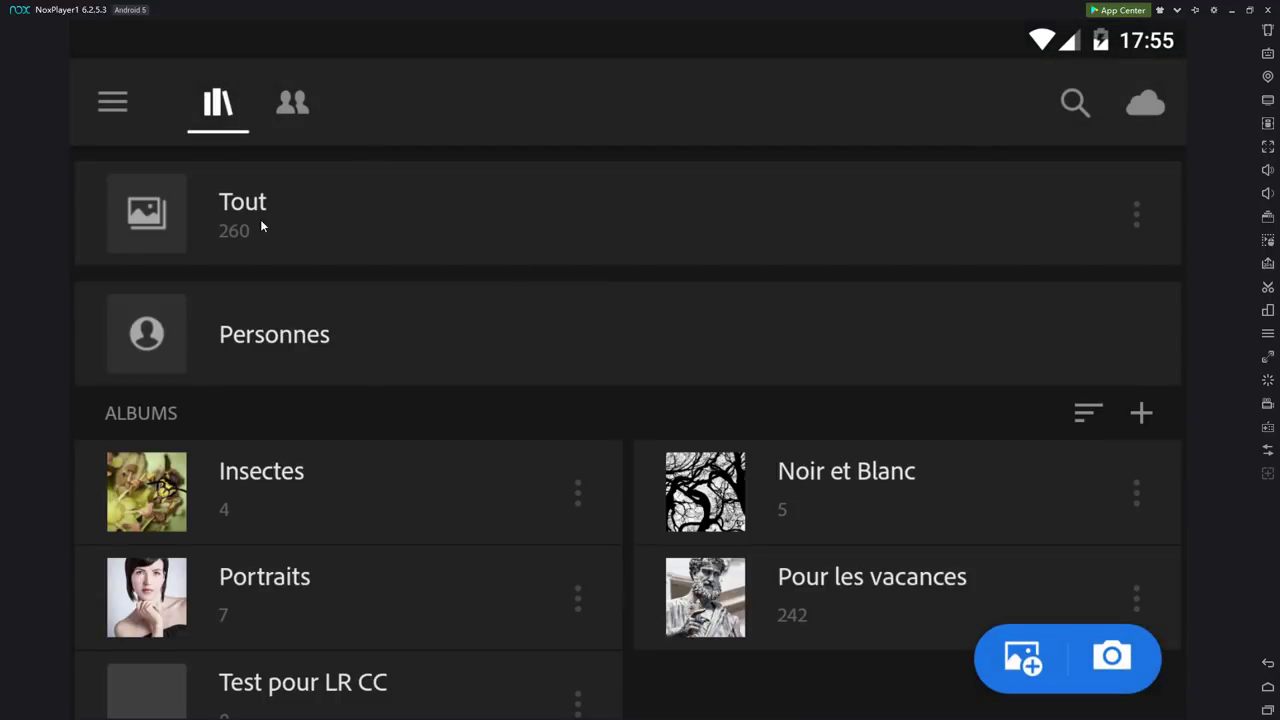
pyautogui.click(282, 584)
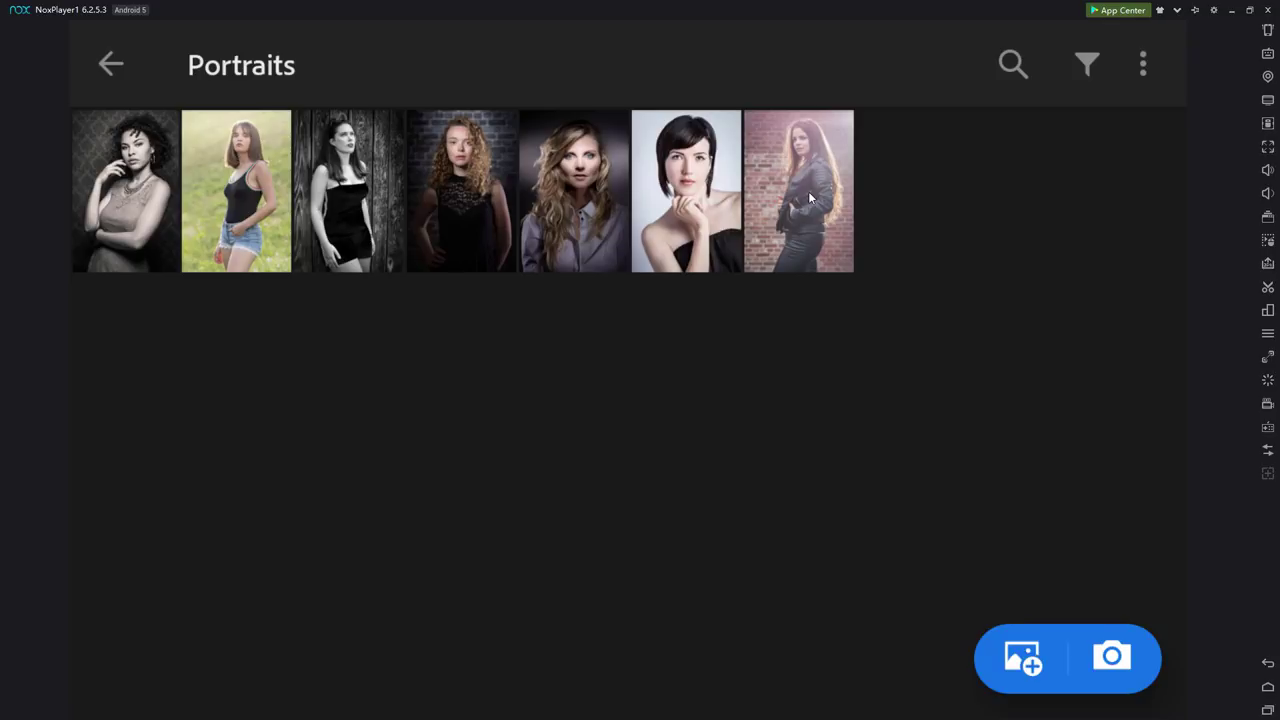
pyautogui.click(779, 235)
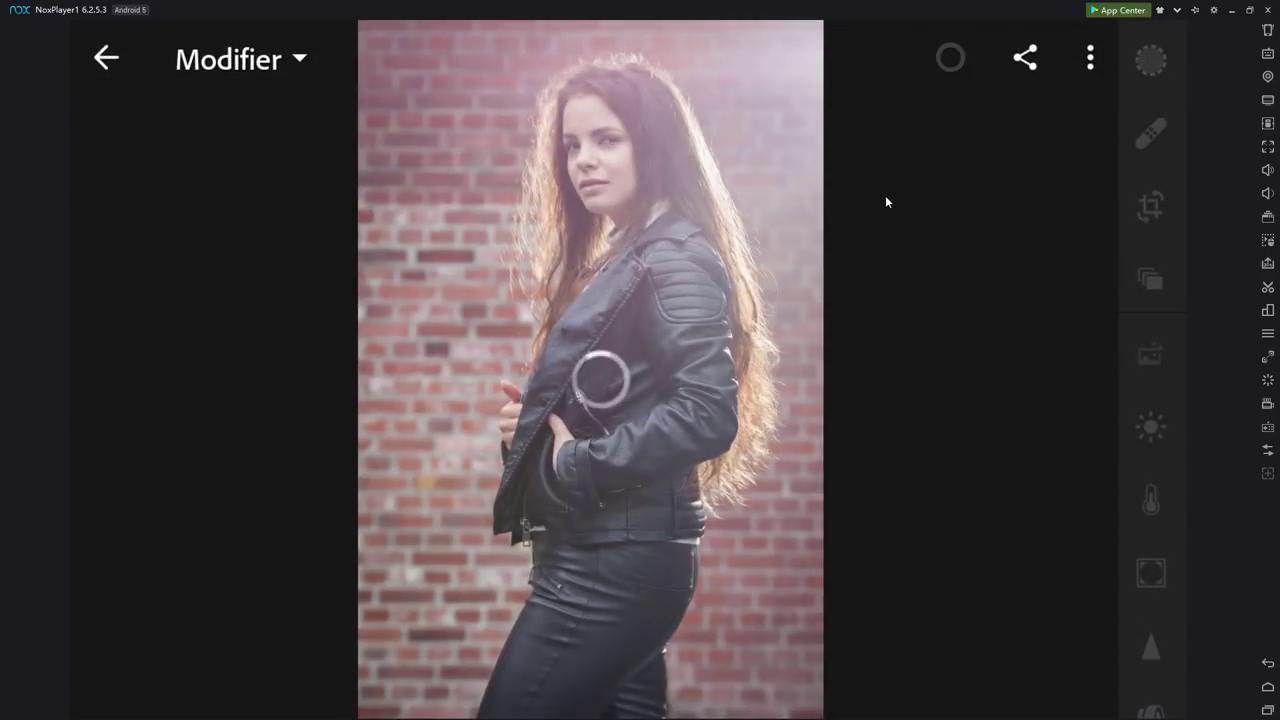
# Save the portrait to the device at highest available quality, then go Home.
pyautogui.click(1090, 57)
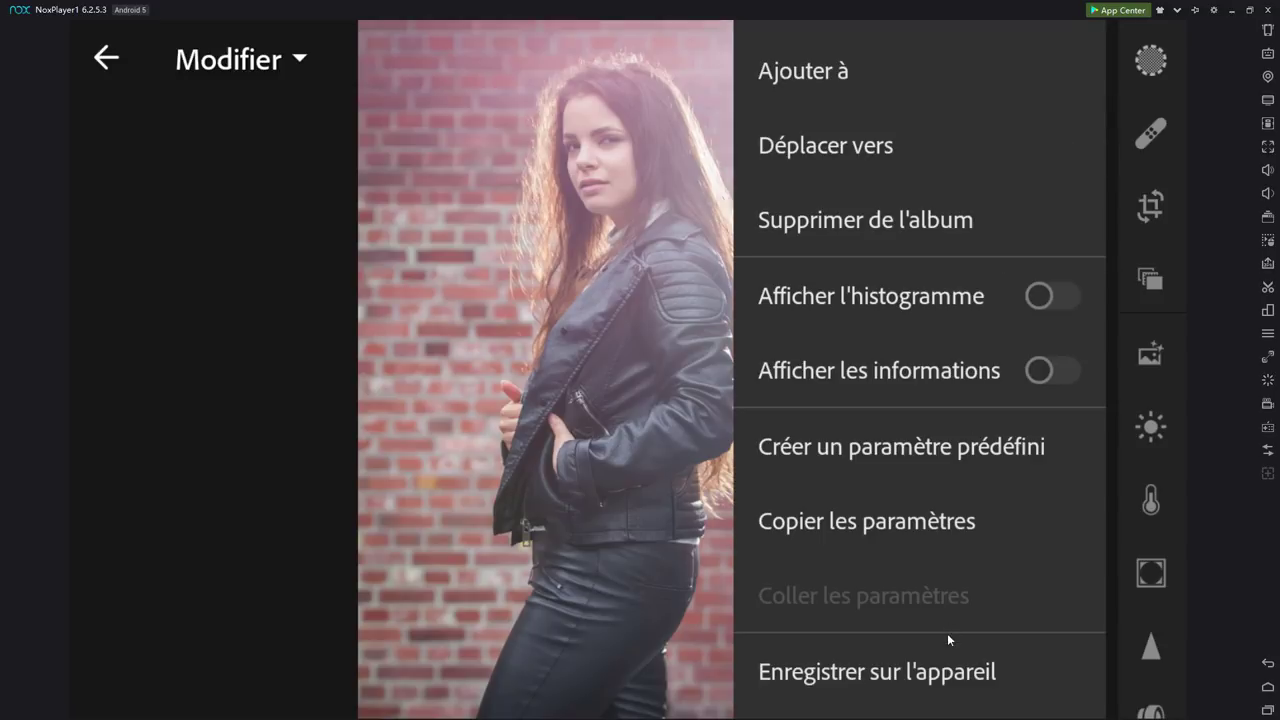
pyautogui.scroll(-3, 936, 592)
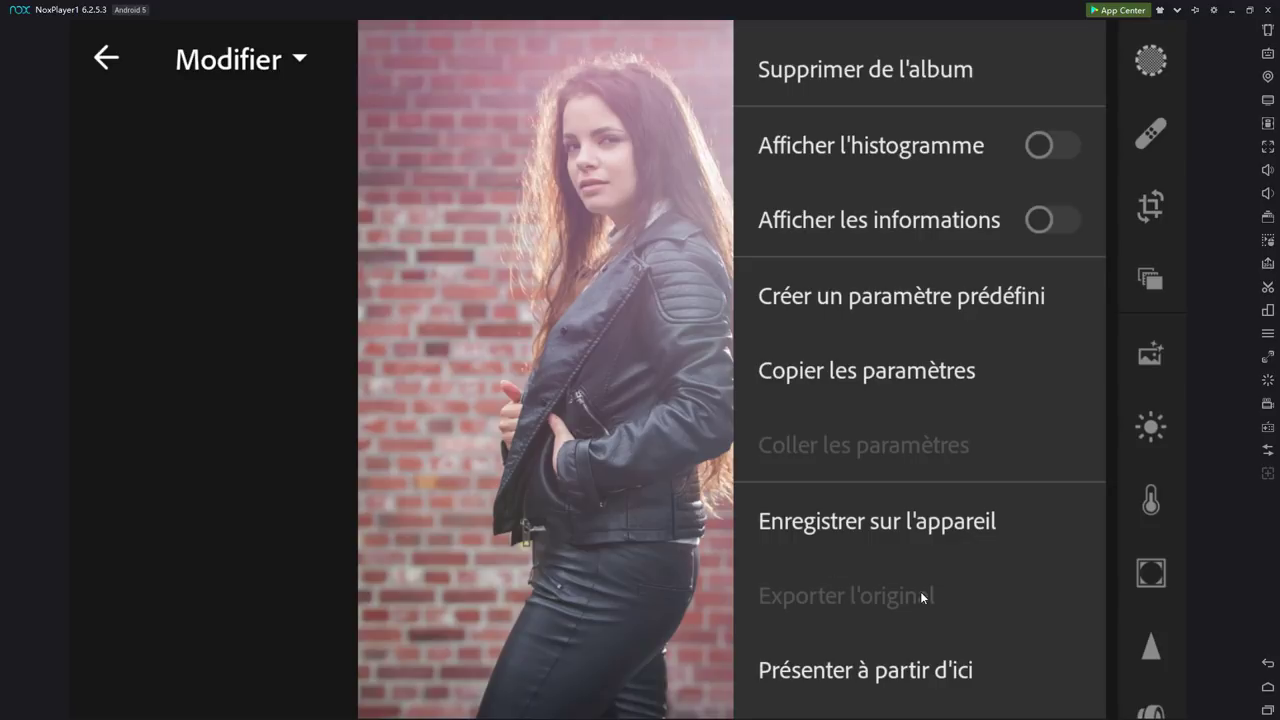
pyautogui.click(846, 522)
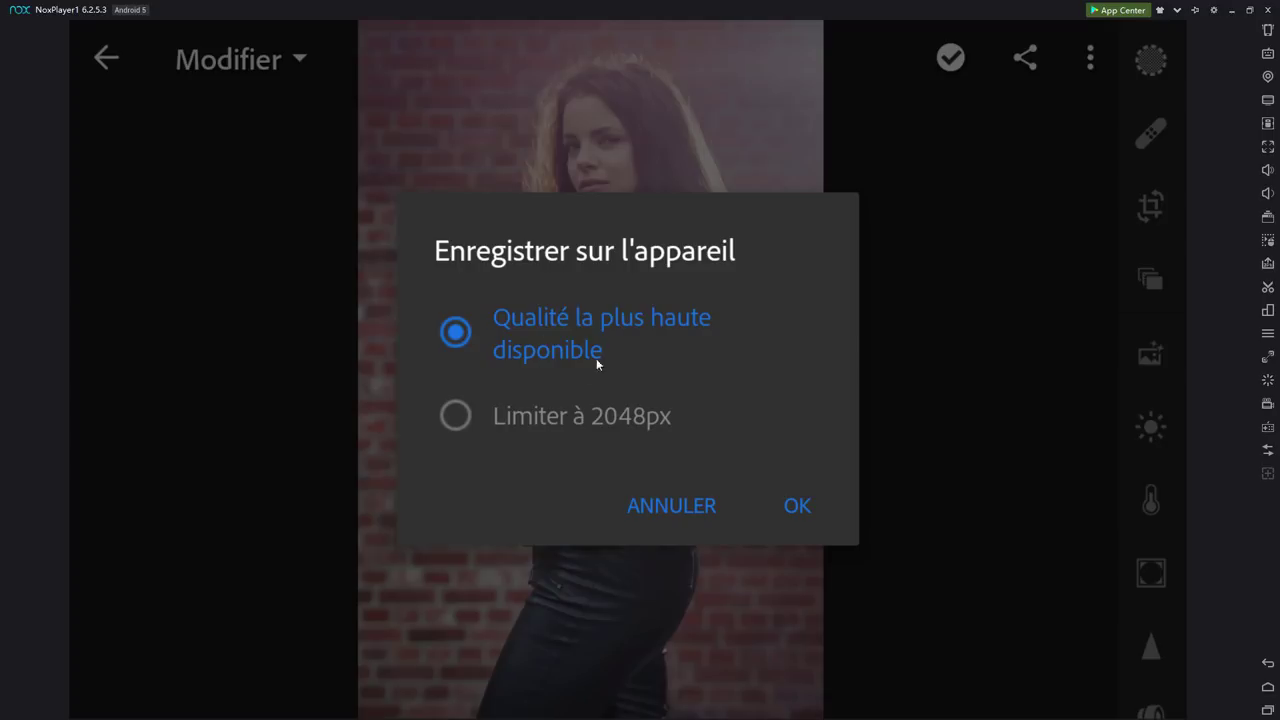
pyautogui.click(800, 510)
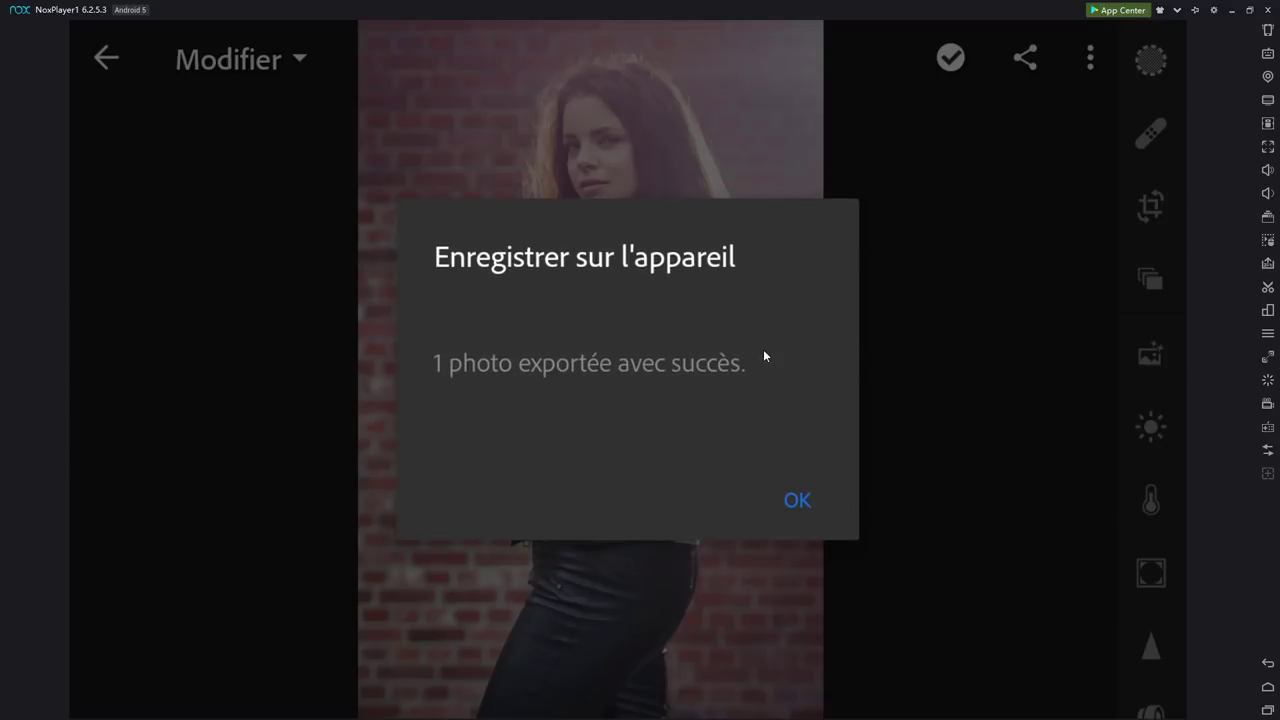
pyautogui.click(800, 500)
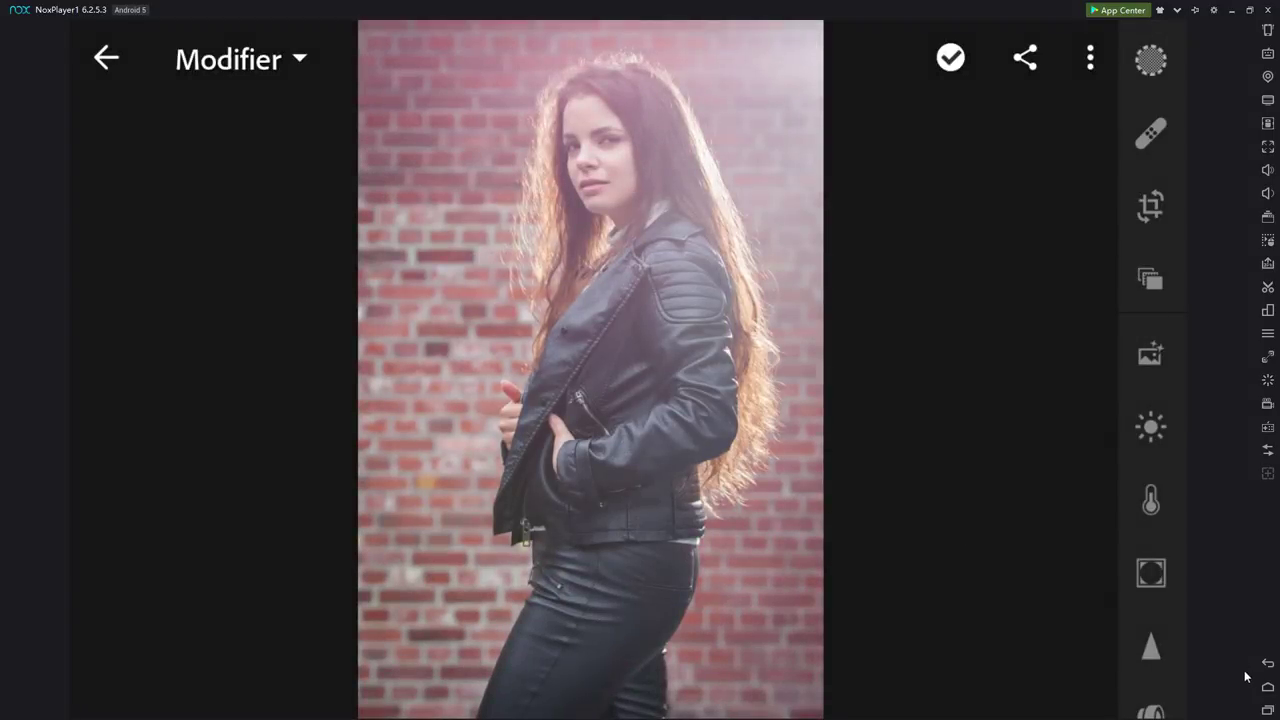
pyautogui.click(1267, 687)
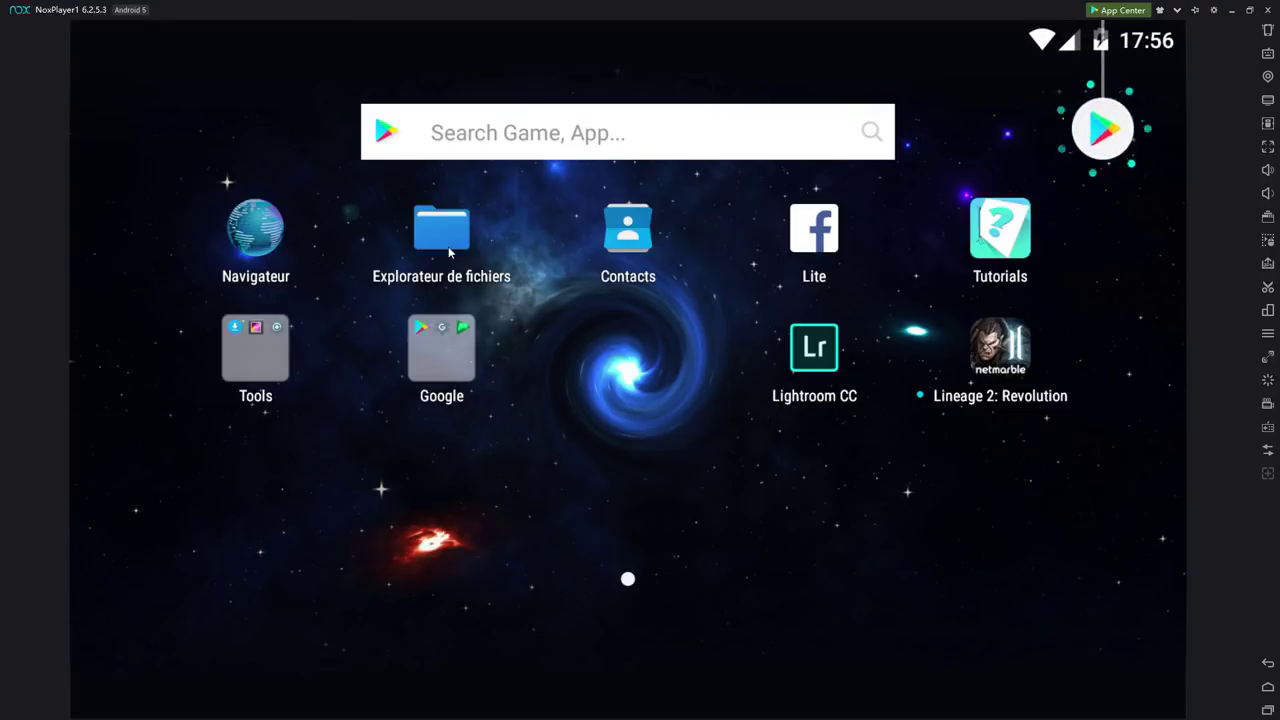
# Open the newest LRM_EXPORT JPEG in AdobeLightroom and view its details: 1365 x 2048, 402 Ko.
pyautogui.click(448, 246)
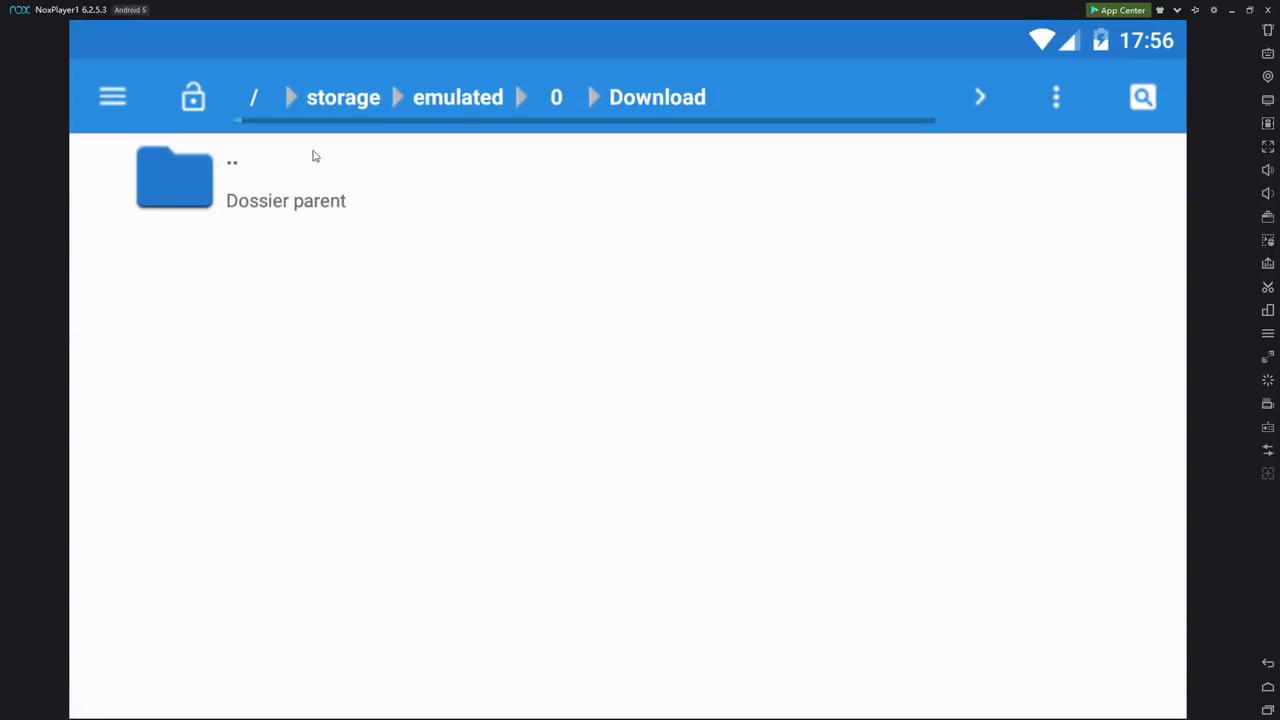
pyautogui.click(323, 245)
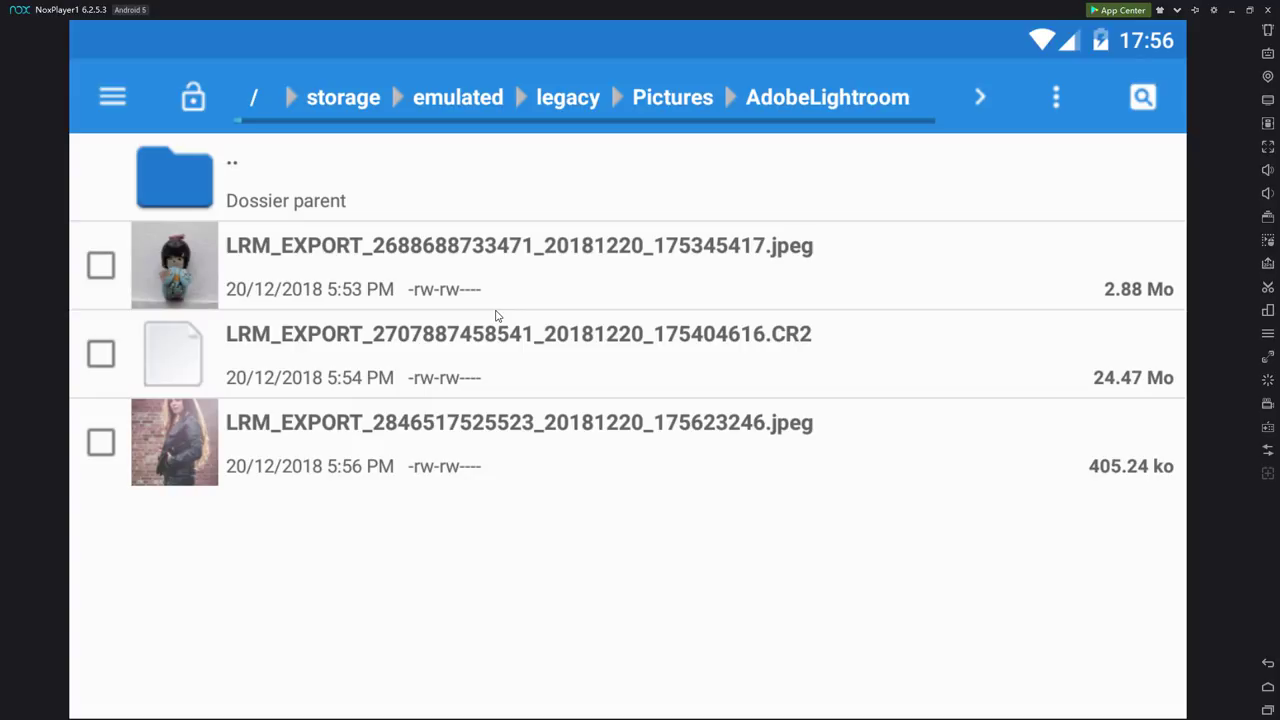
pyautogui.click(345, 430)
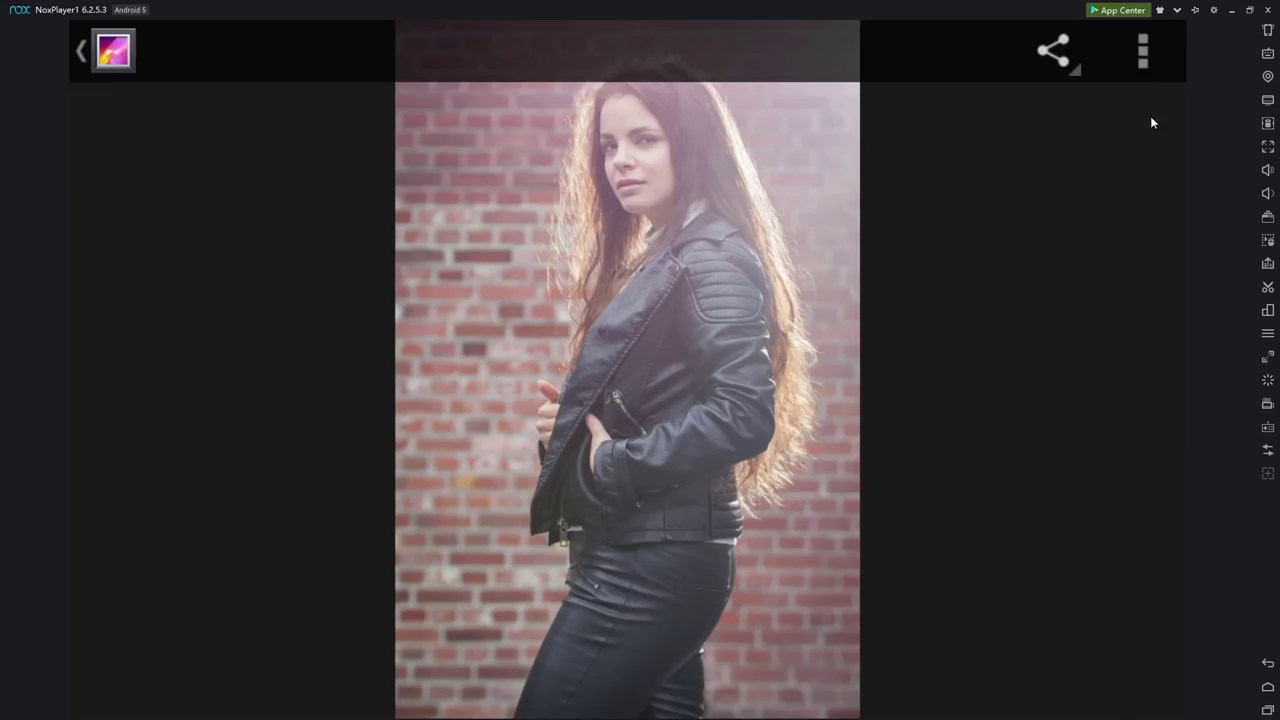
pyautogui.click(1144, 60)
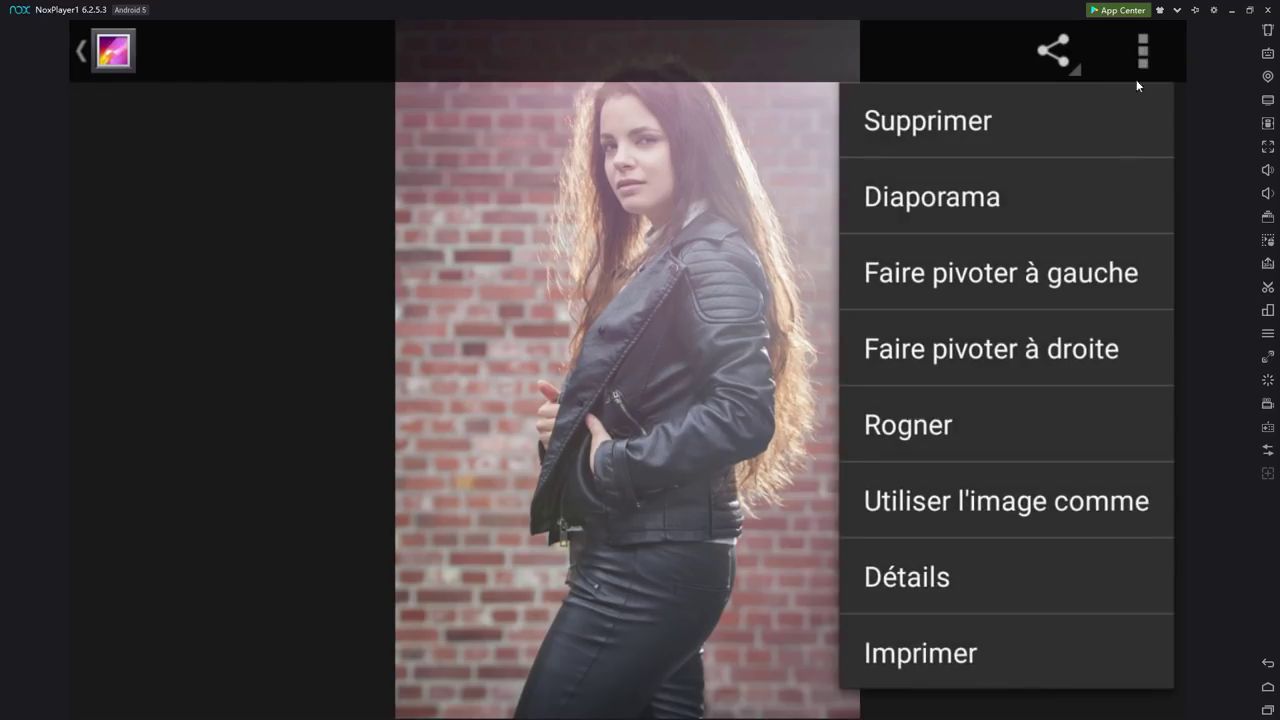
pyautogui.click(938, 578)
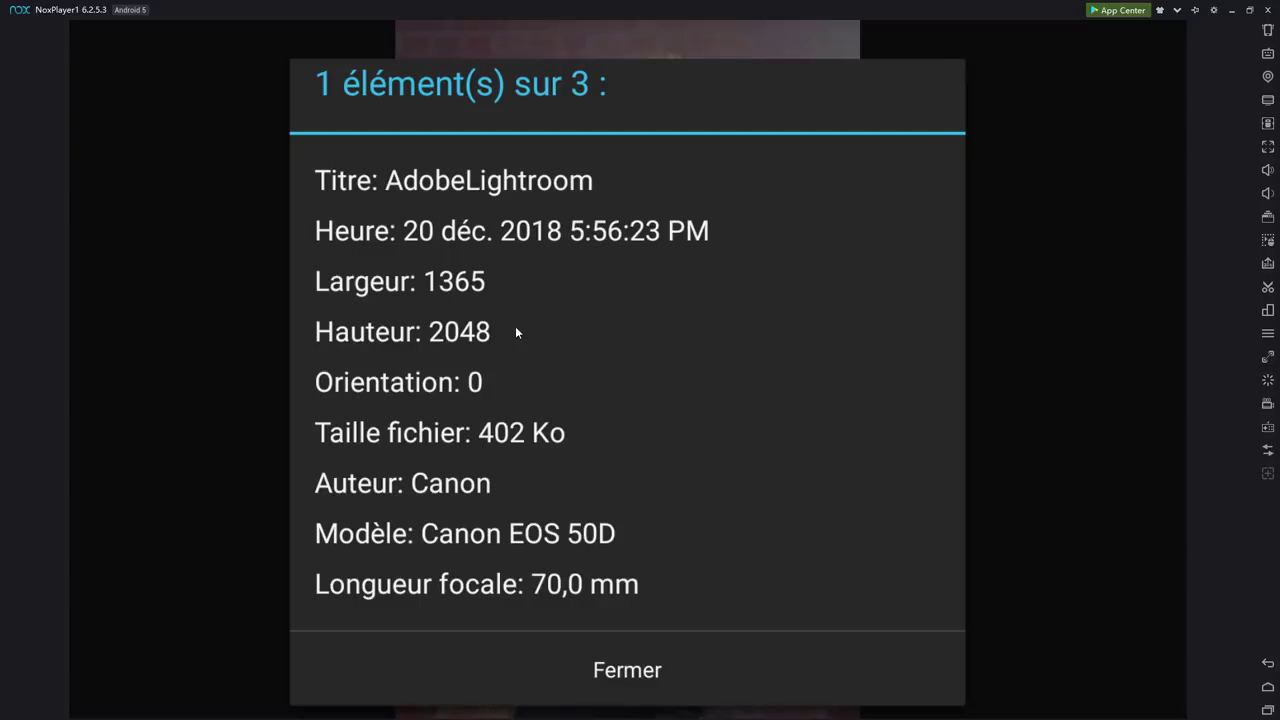
pyautogui.click(644, 658)
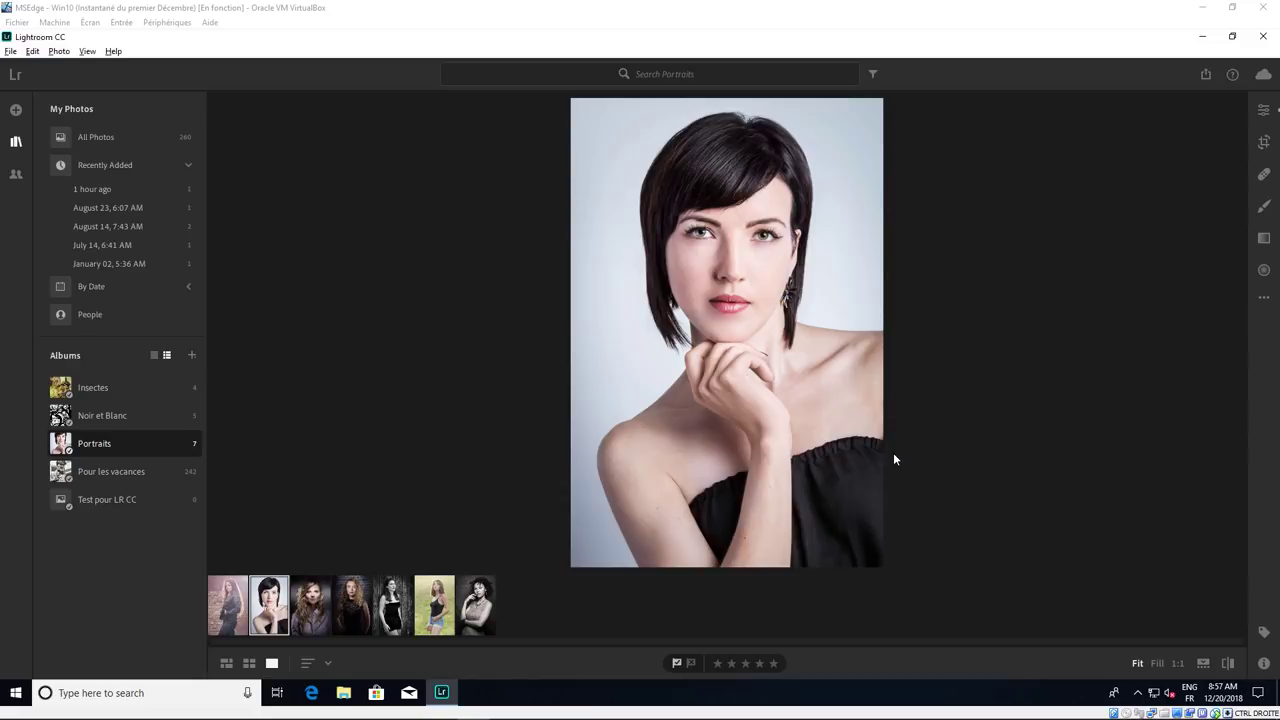
# Enable 'Store a copy of all originals' in Local Storage preferences and restart Lightroom.
pyautogui.click(1263, 74)
pyautogui.click(1258, 253)
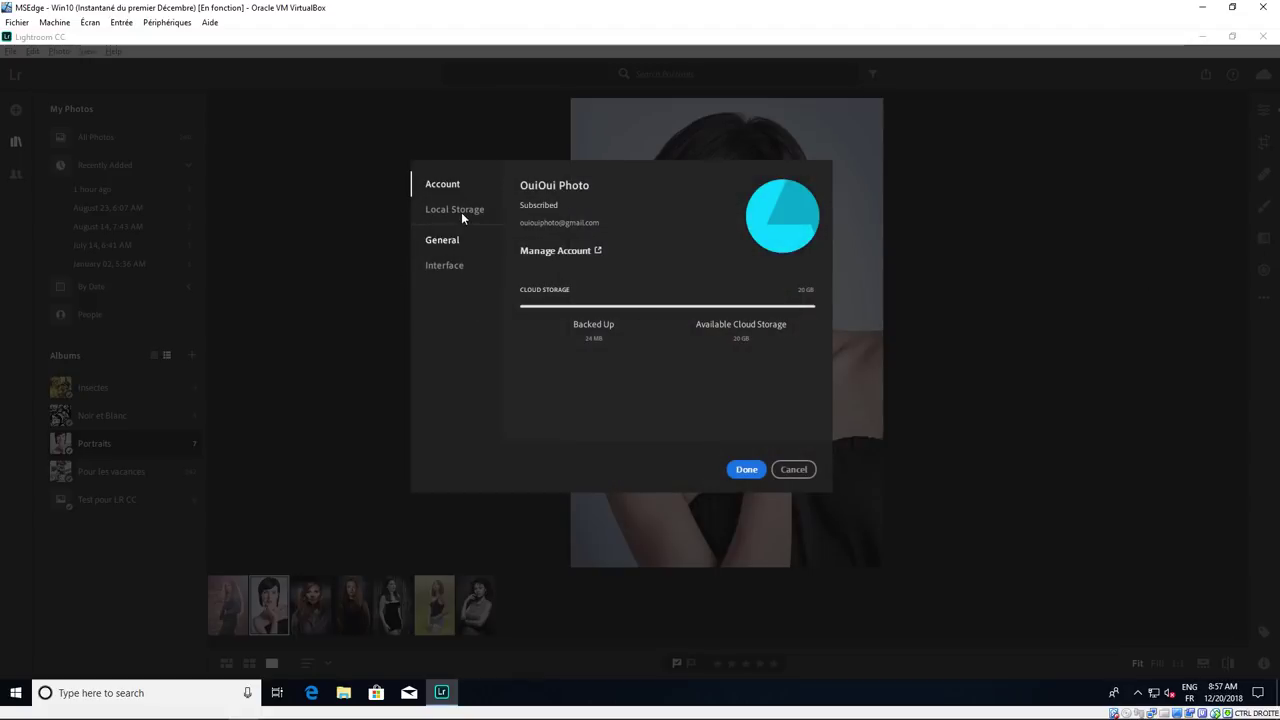
pyautogui.click(456, 211)
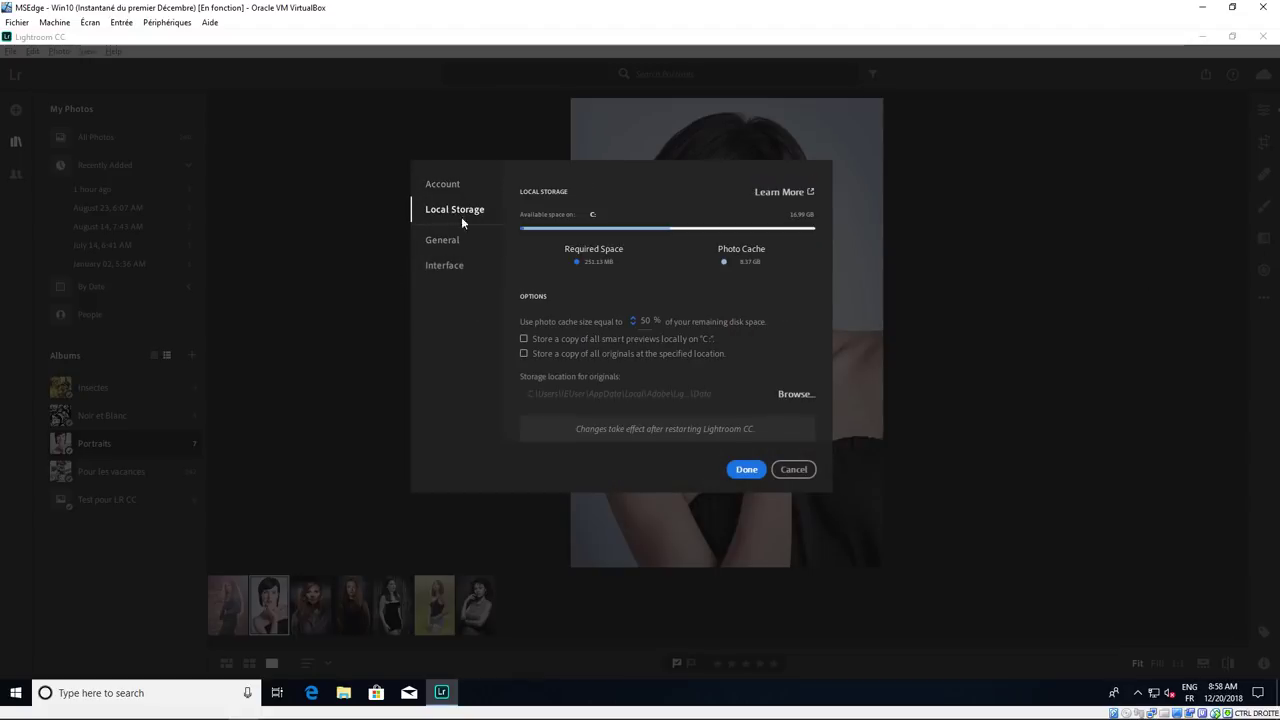
pyautogui.click(538, 356)
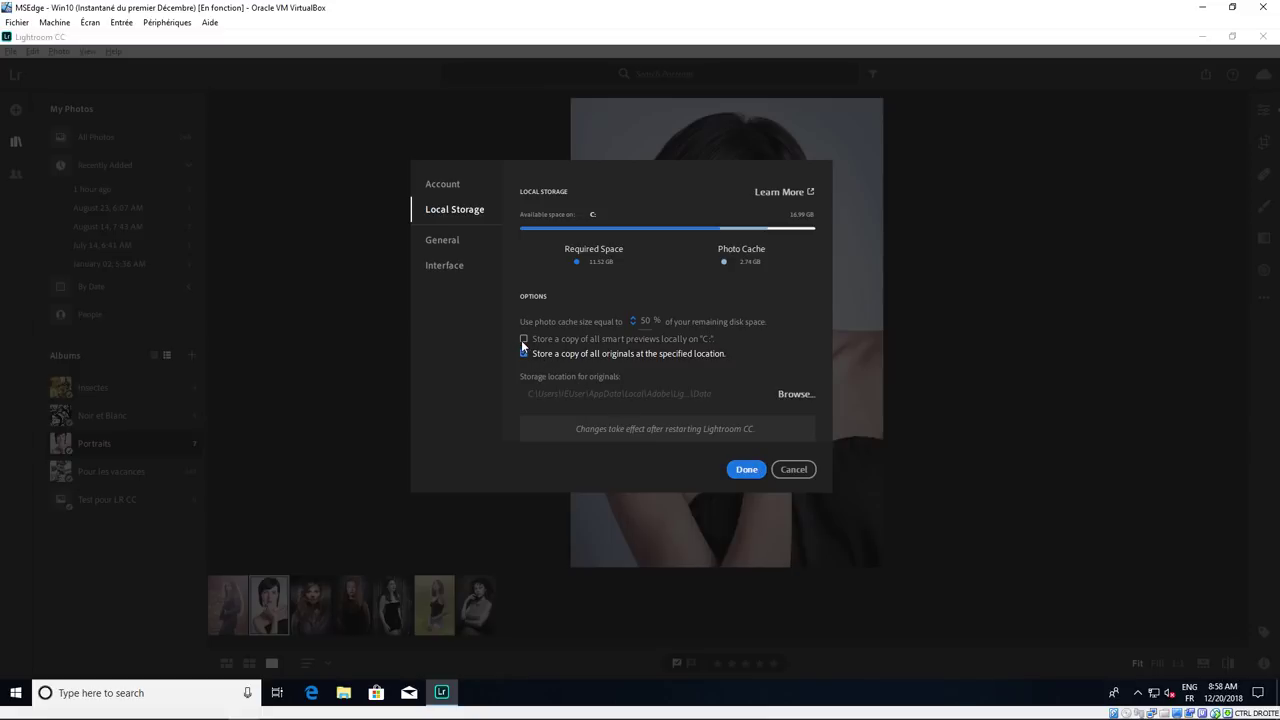
pyautogui.click(746, 469)
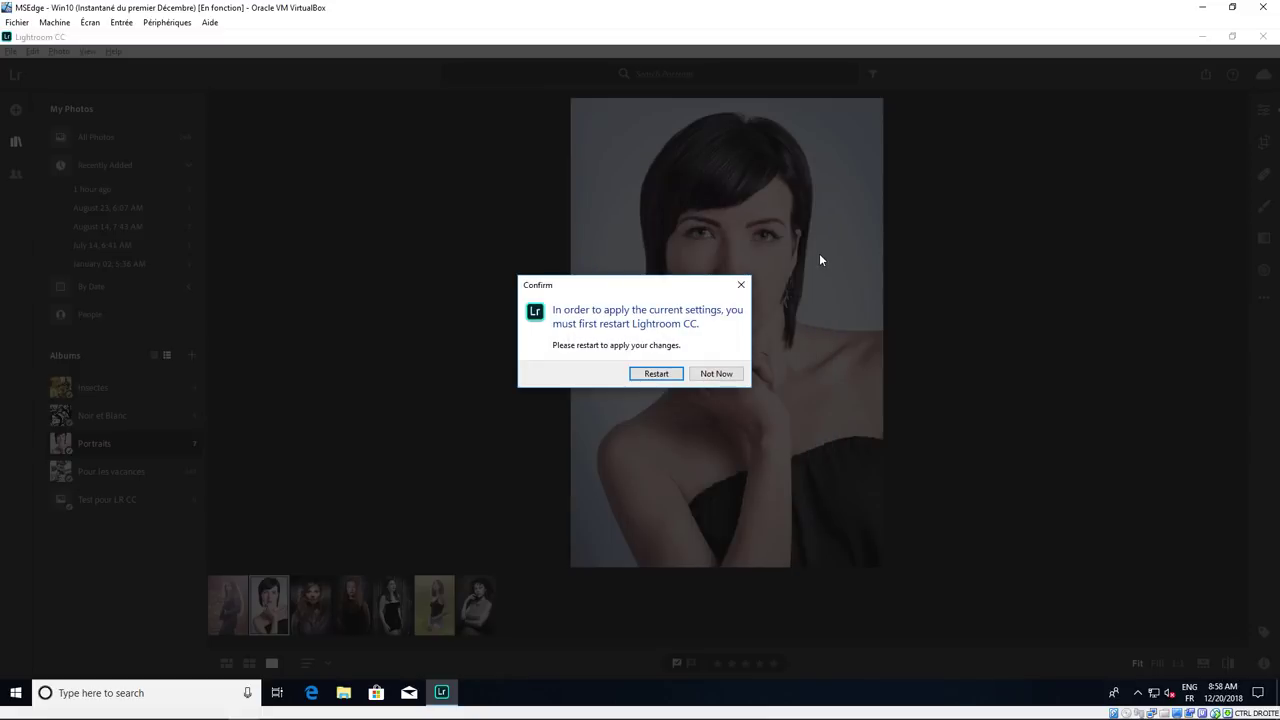
pyautogui.click(656, 376)
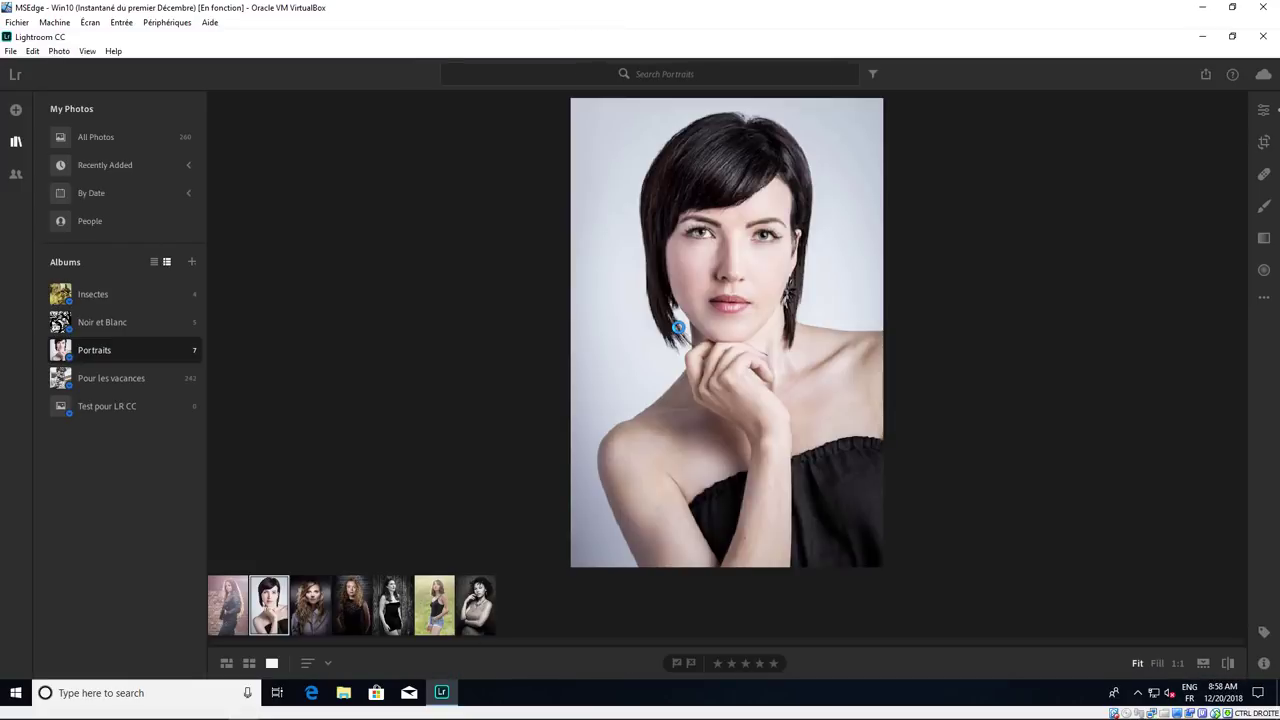
# Dismiss the new-version notice and check the cloud storage status panel.
pyautogui.press('p')
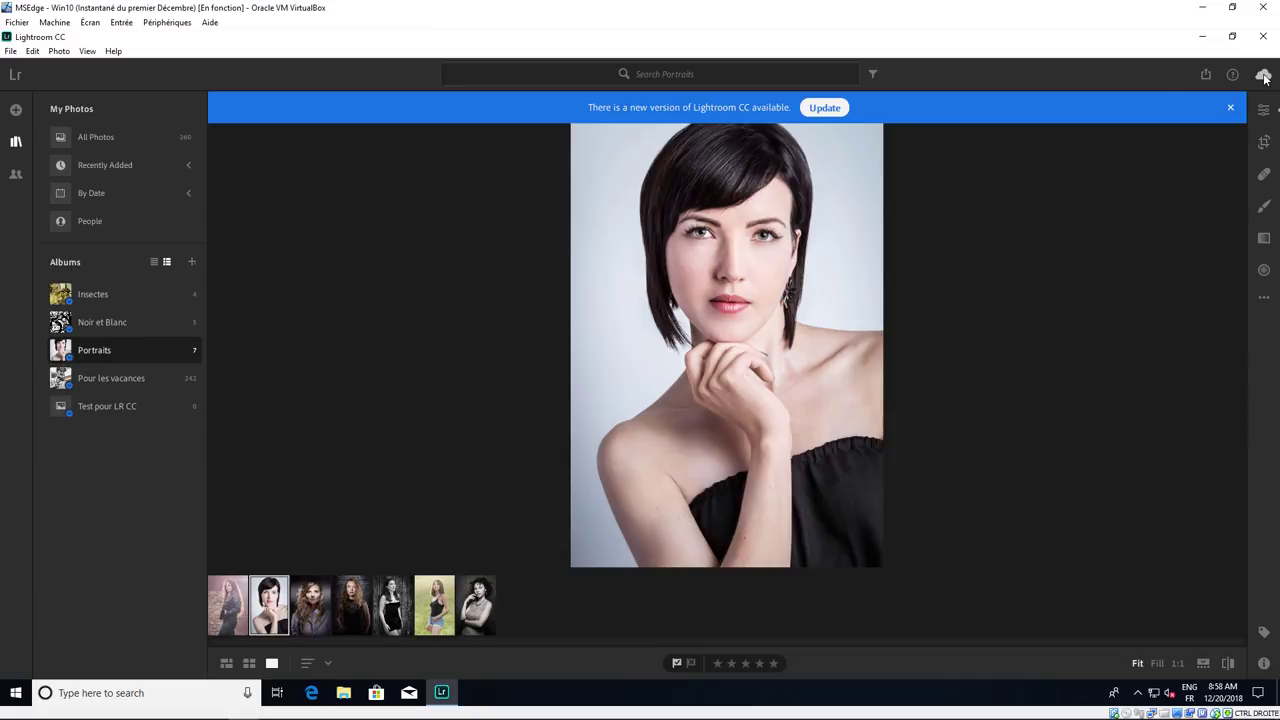
pyautogui.click(1230, 108)
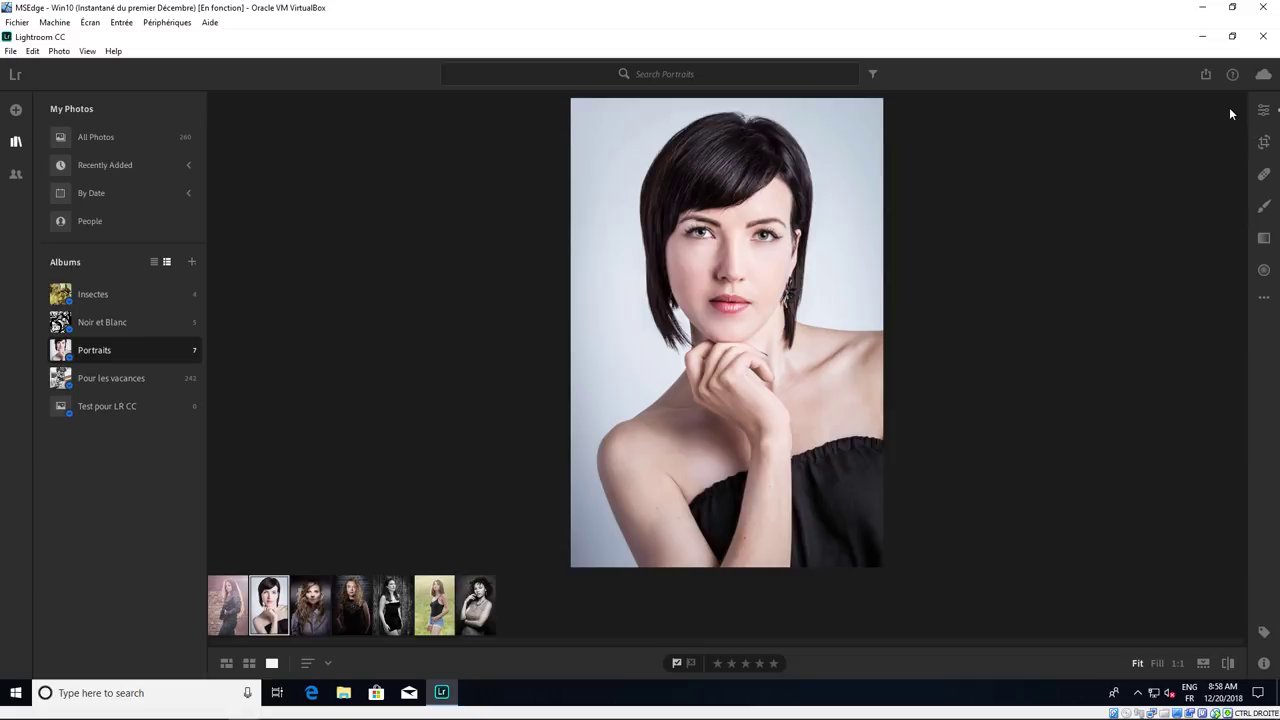
pyautogui.click(1265, 84)
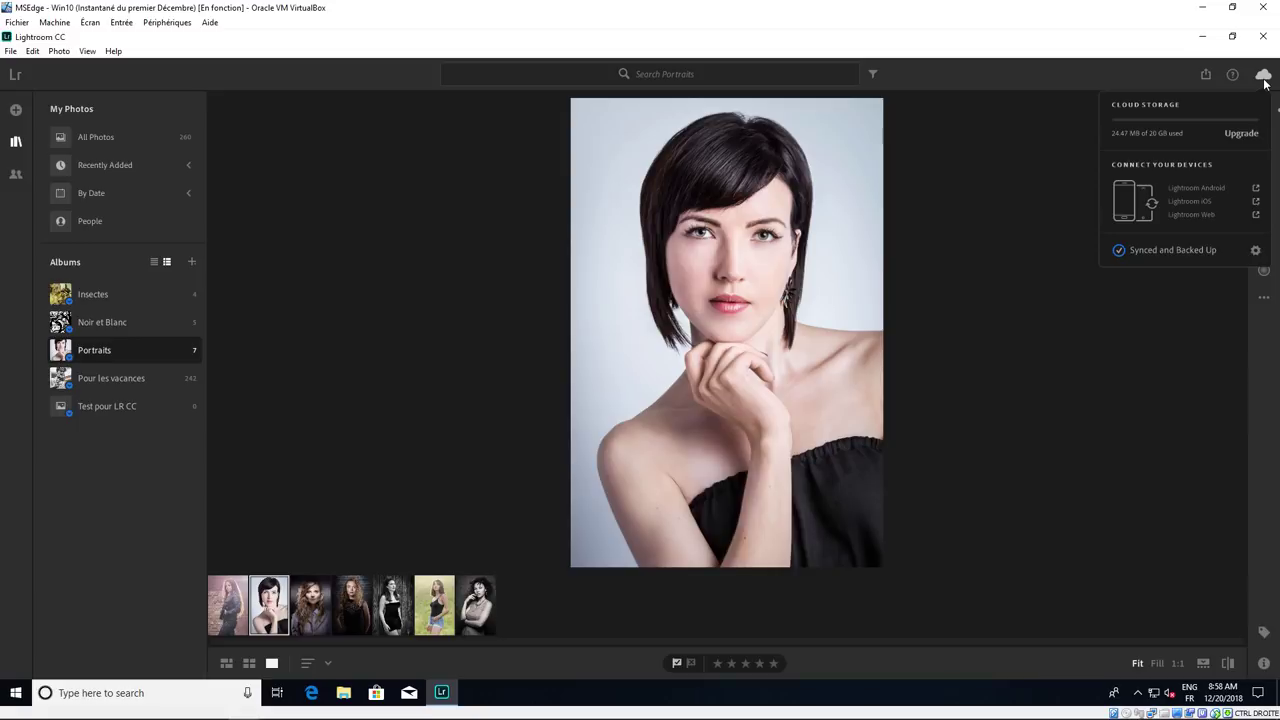
pyautogui.click(986, 441)
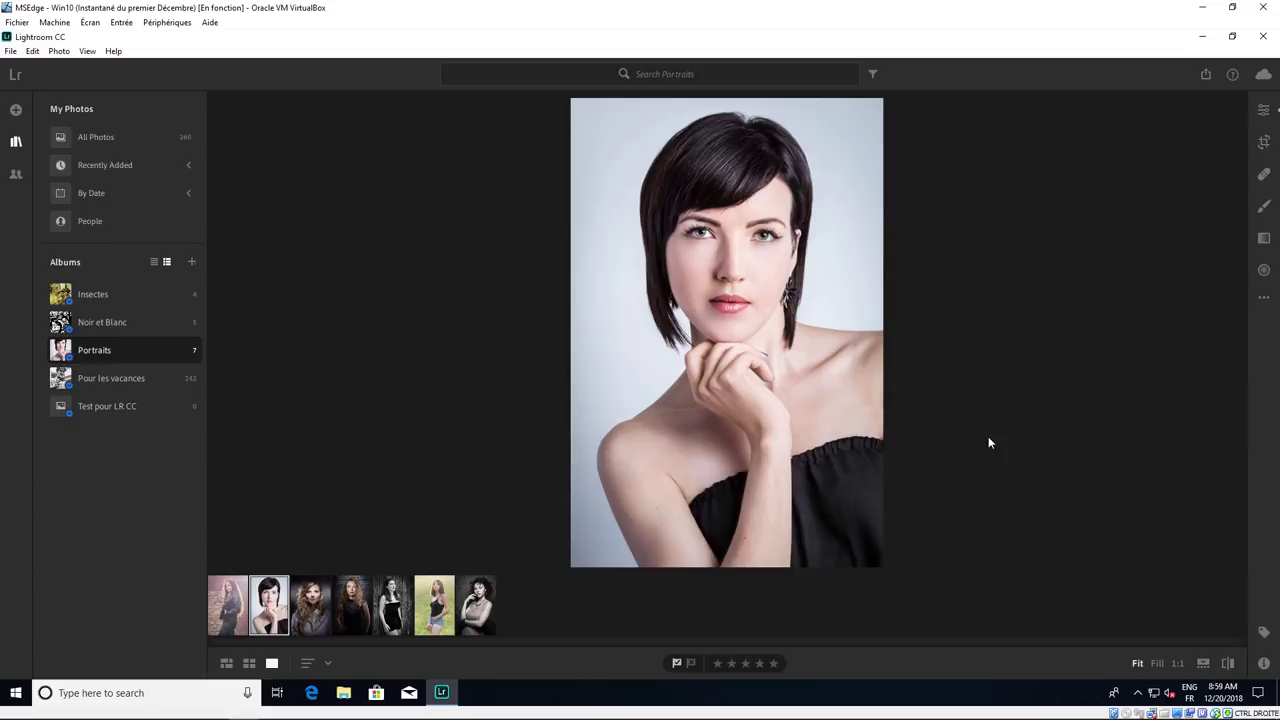
pyautogui.click(1265, 74)
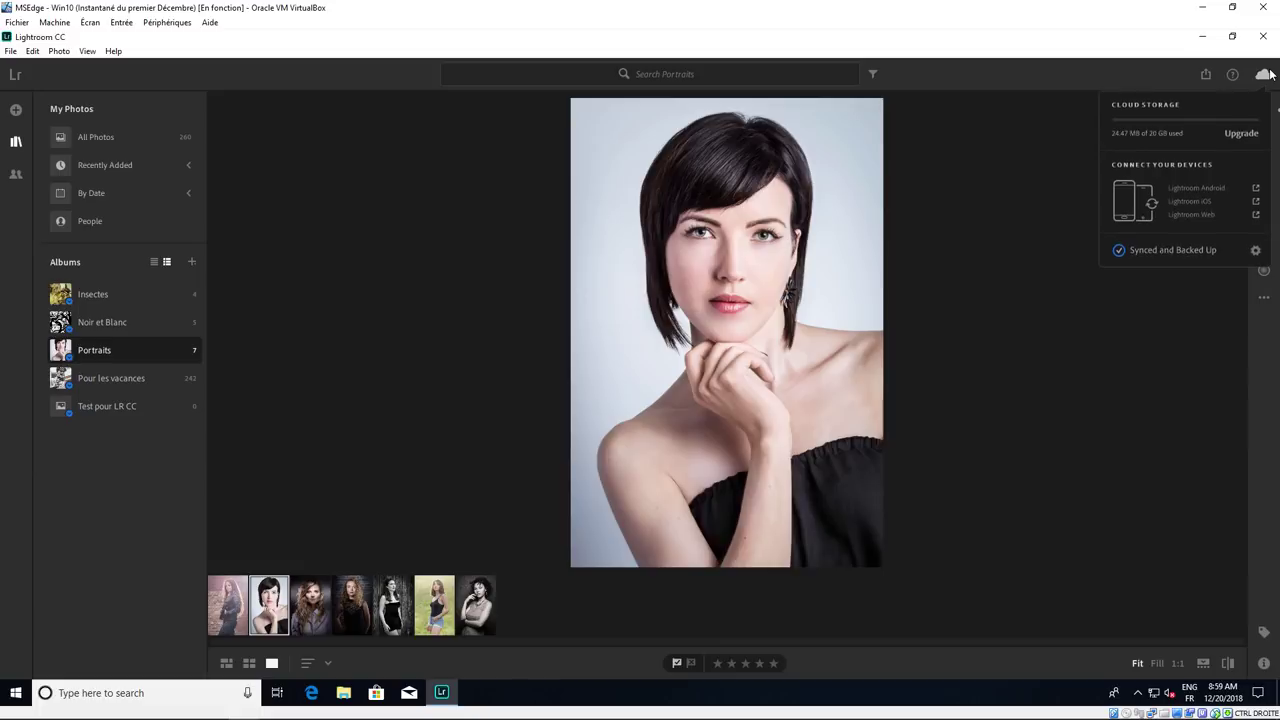
pyautogui.click(1102, 323)
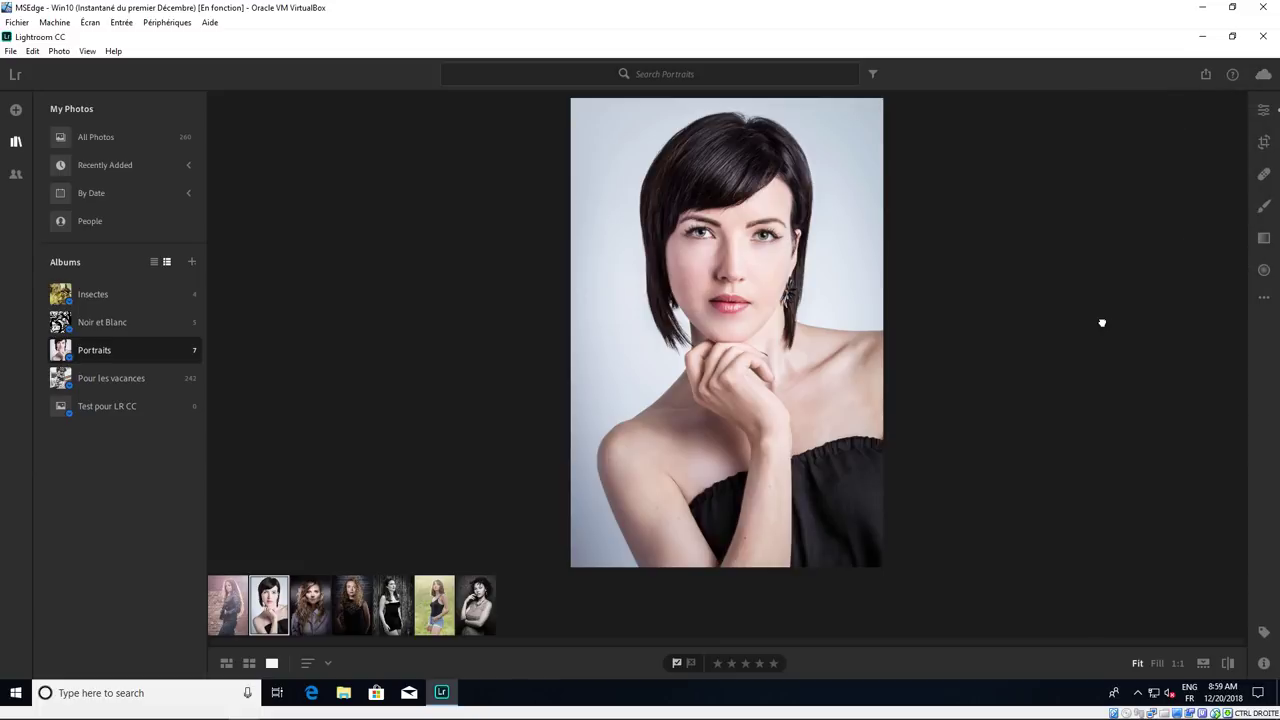
pyautogui.click(1265, 78)
# Also enable 'Store a copy of all smart previews' and restart Lightroom again.
pyautogui.click(1256, 251)
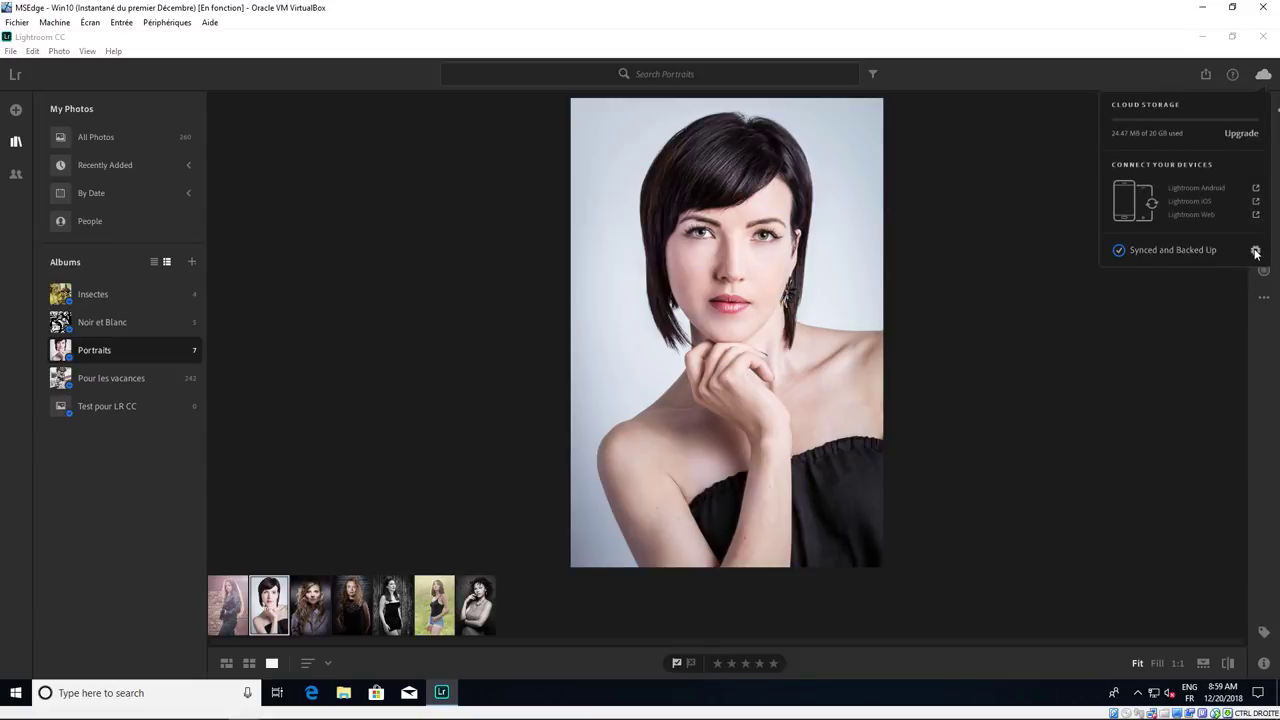
pyautogui.click(1256, 251)
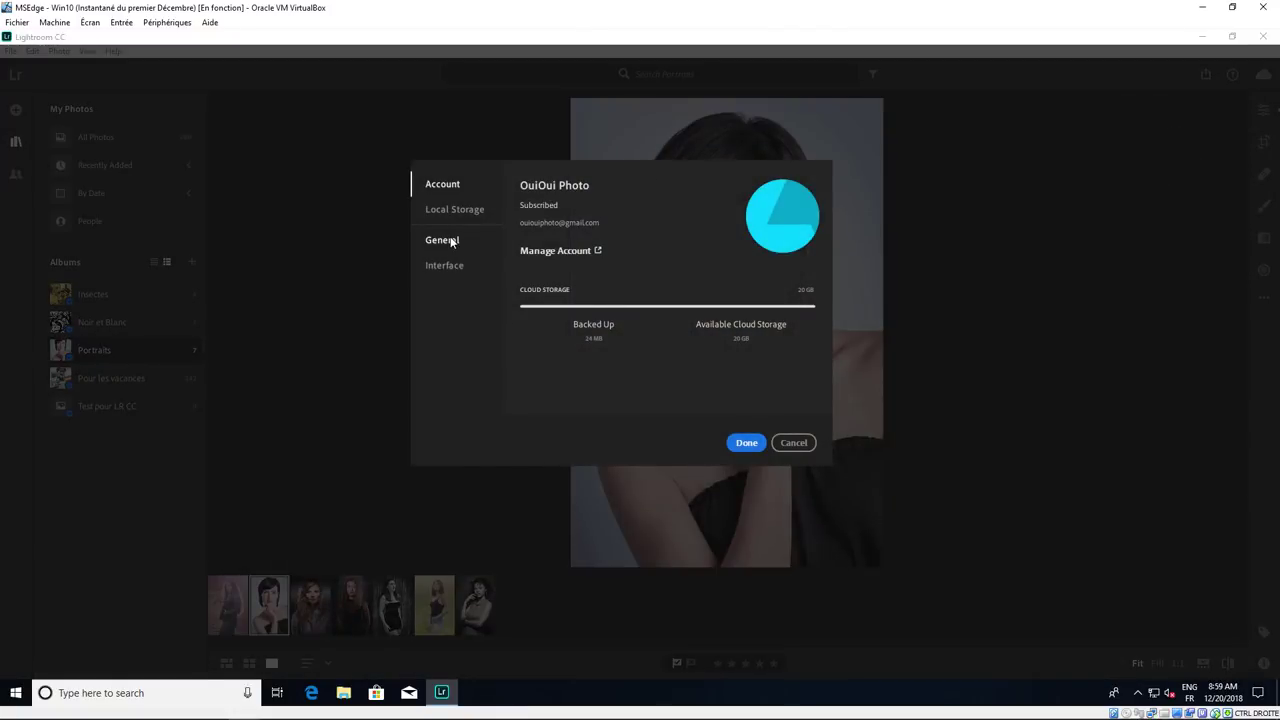
pyautogui.click(456, 212)
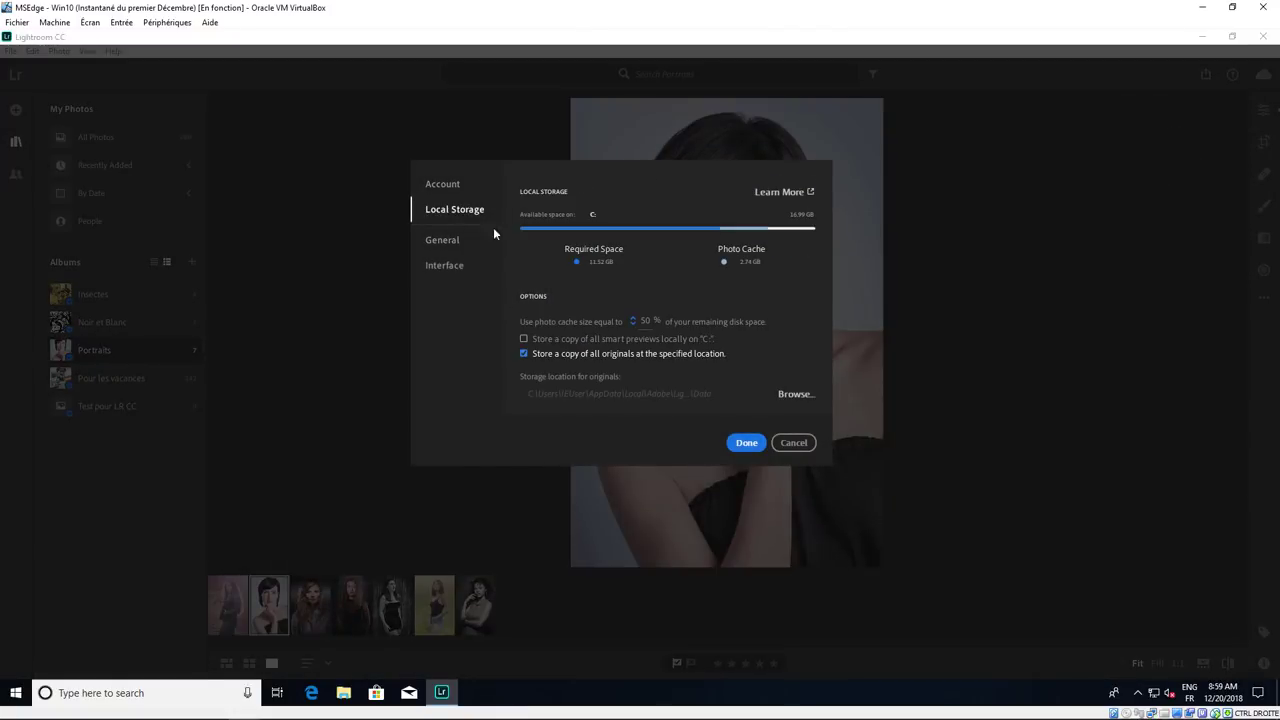
pyautogui.click(537, 340)
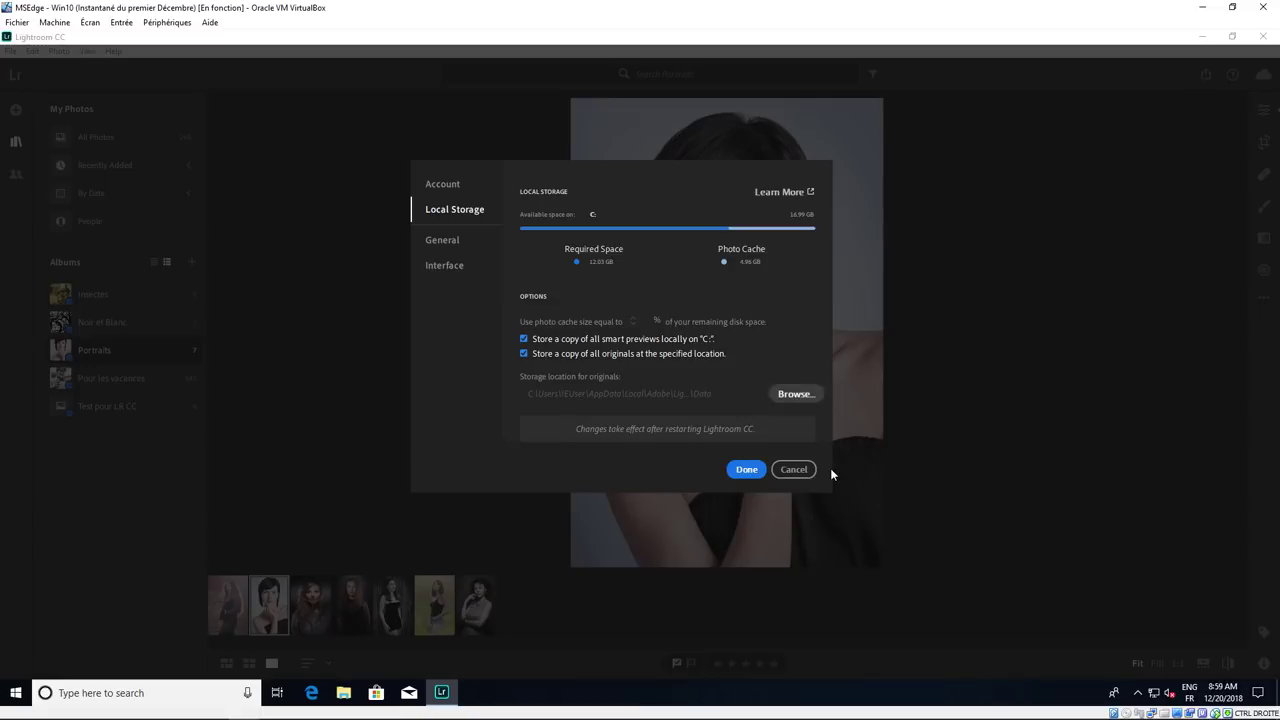
pyautogui.click(746, 469)
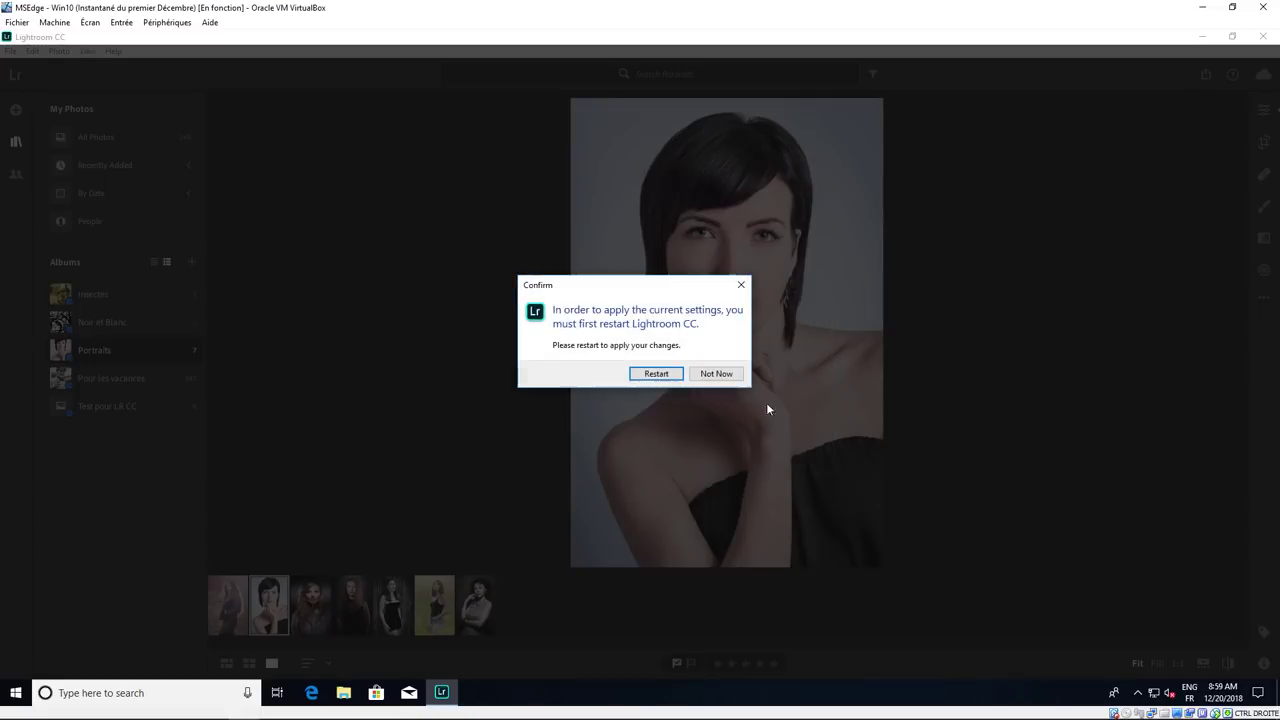
pyautogui.click(656, 373)
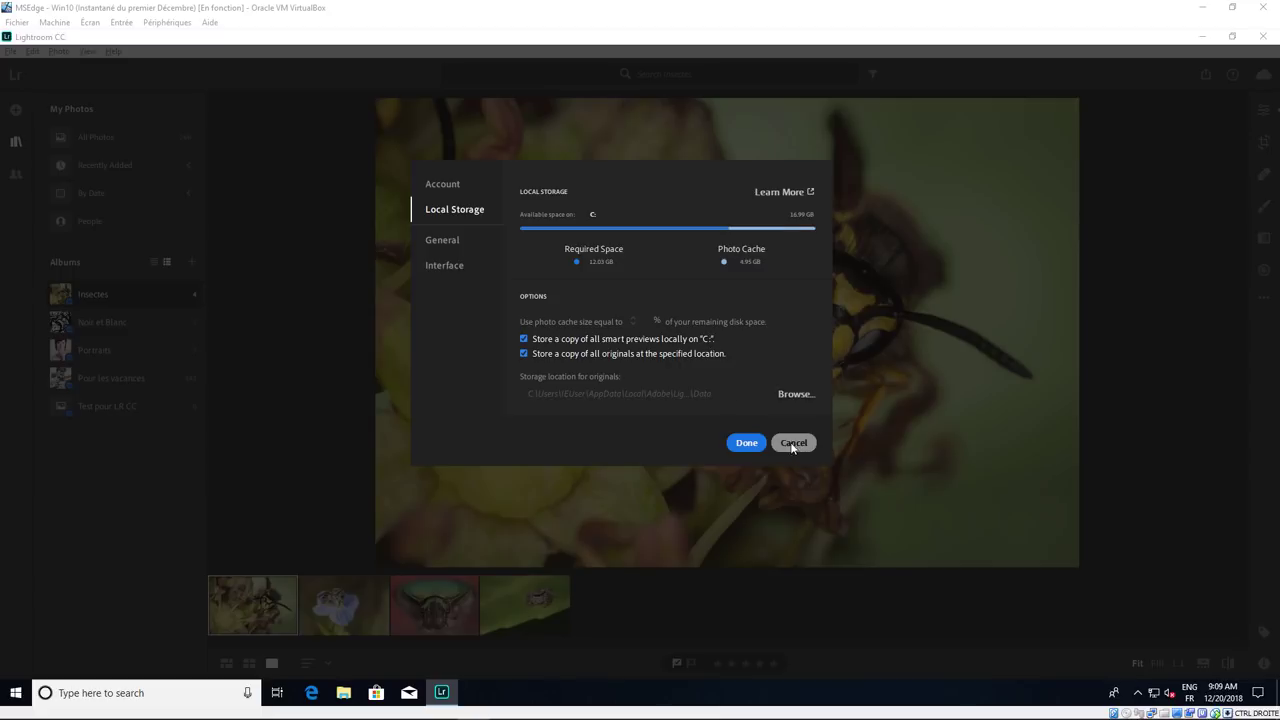
# Browse the local originals folder down to 2018/2018-12-03, cancel, and close Preferences.
pyautogui.click(796, 395)
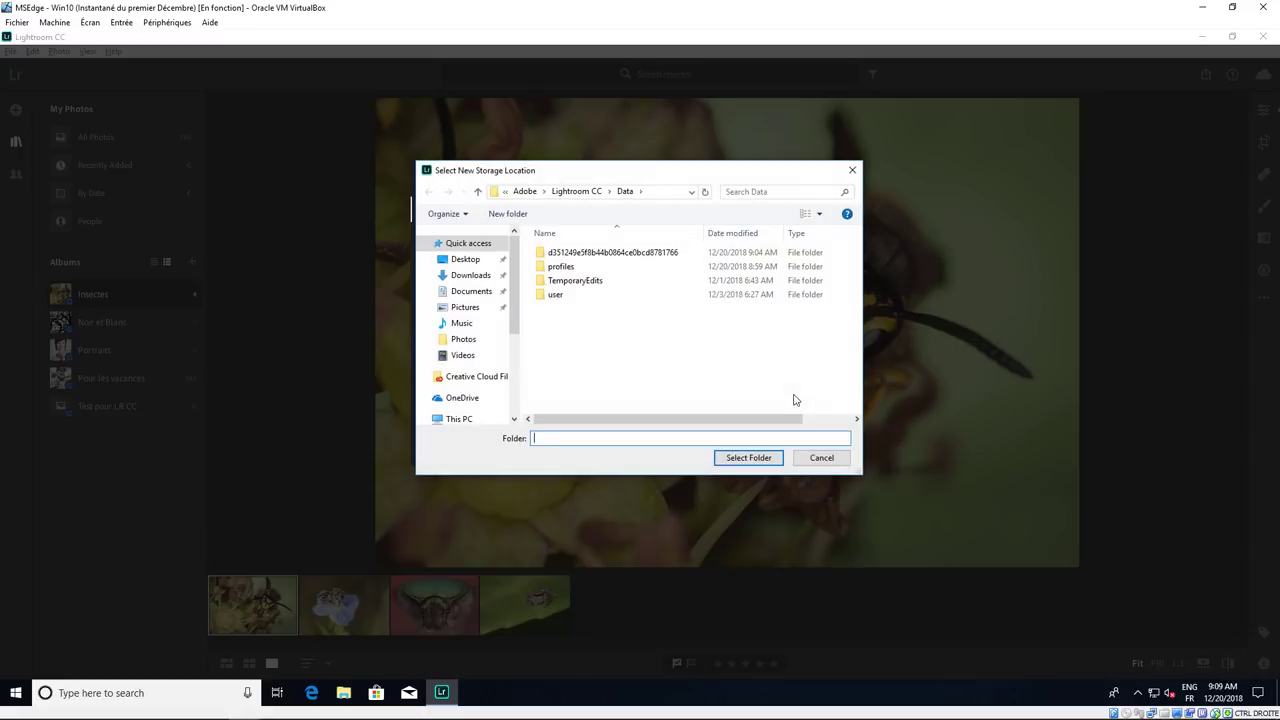
pyautogui.doubleClick(594, 254)
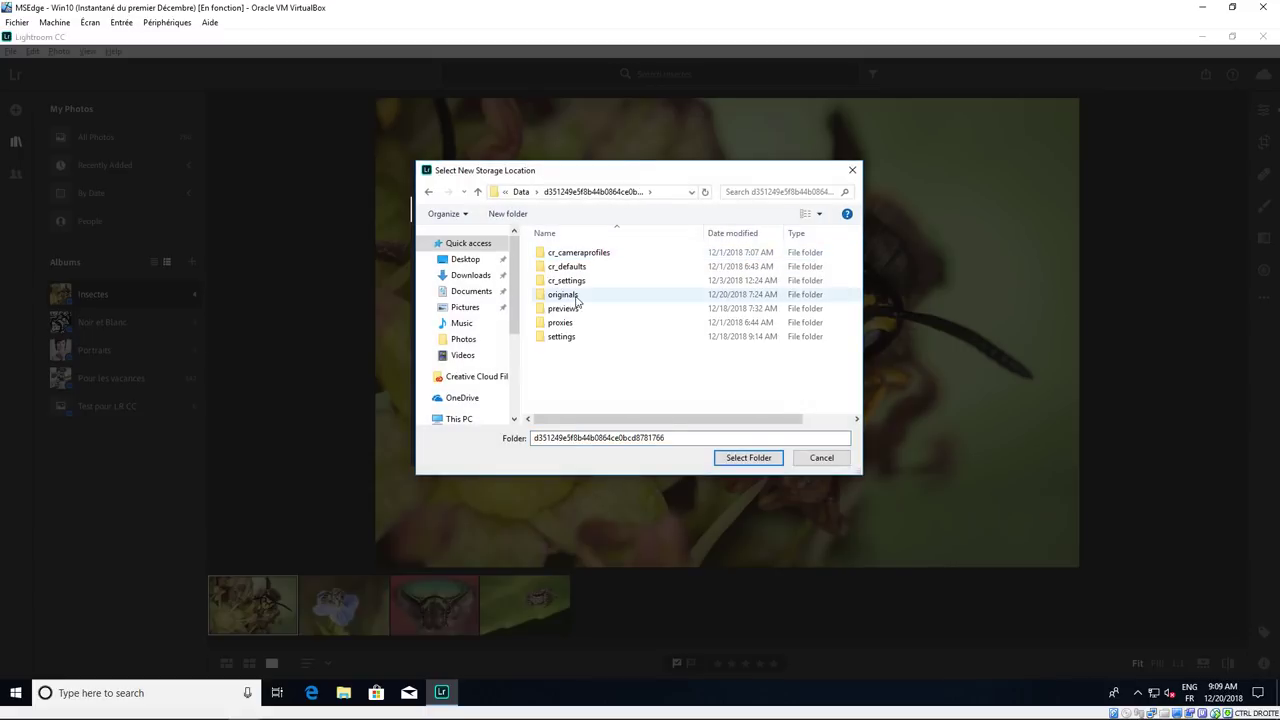
pyautogui.doubleClick(576, 298)
pyautogui.doubleClick(558, 254)
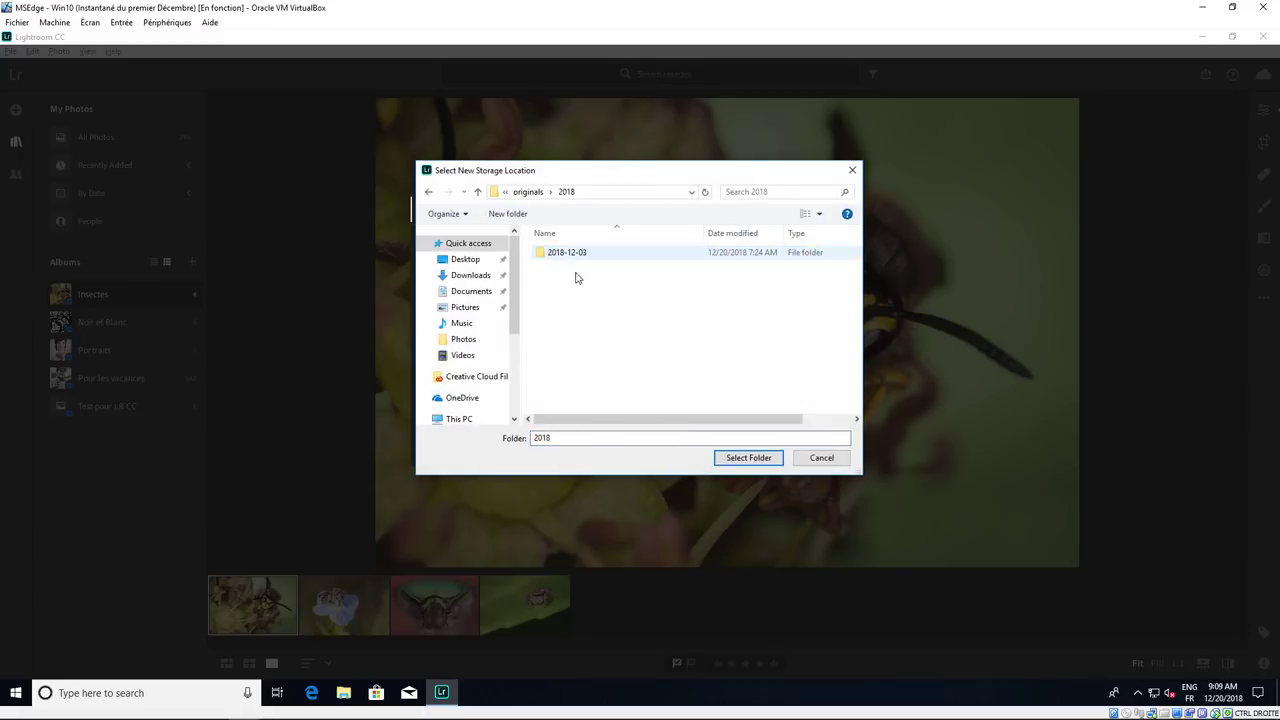
pyautogui.doubleClick(566, 255)
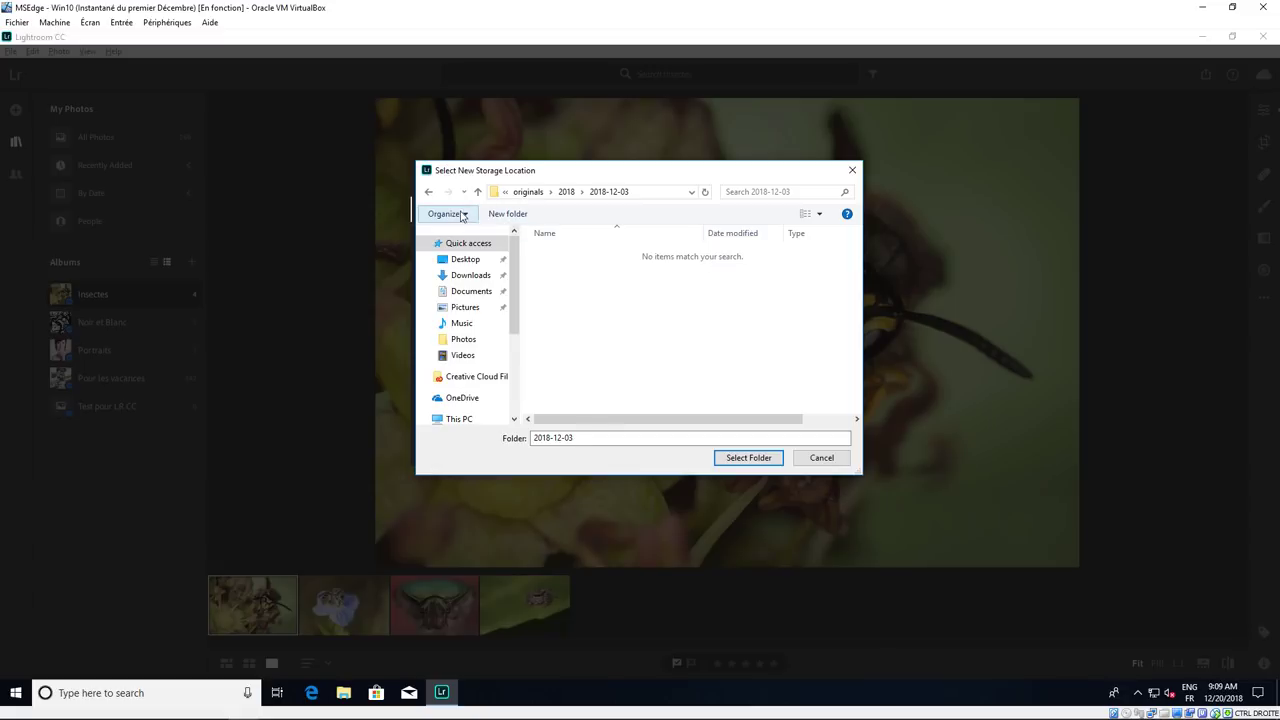
pyautogui.click(429, 192)
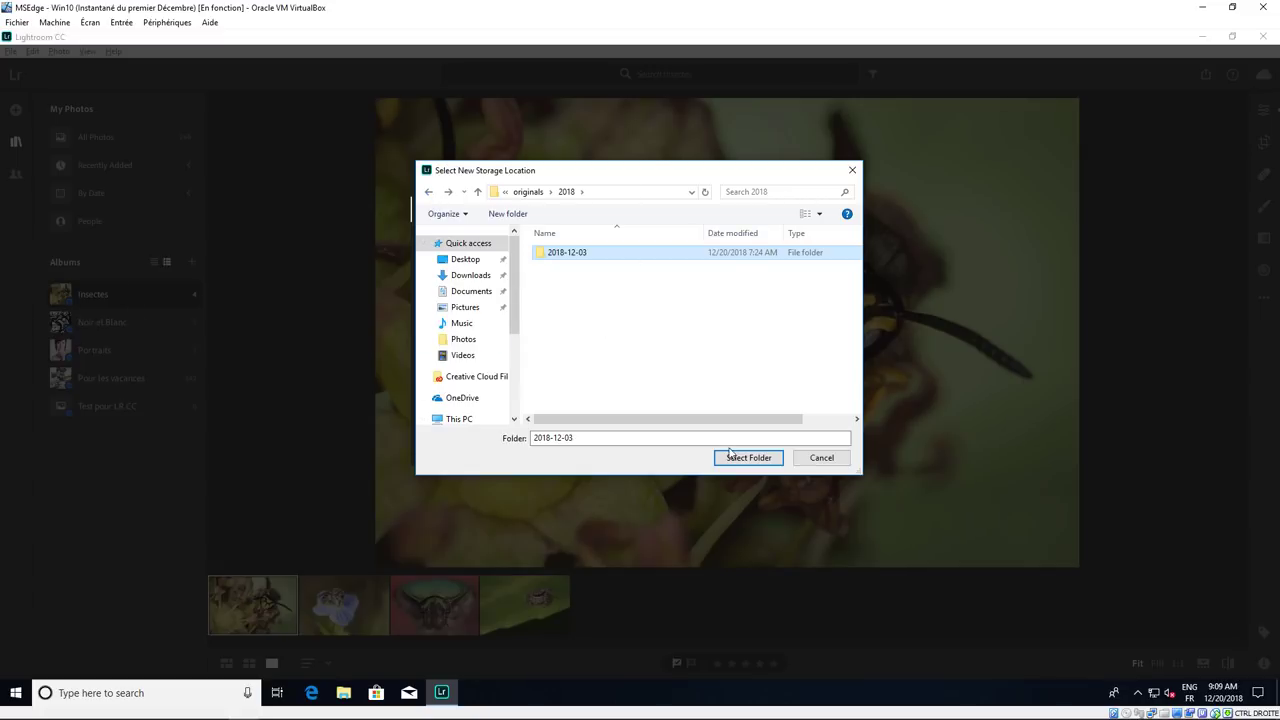
pyautogui.click(824, 458)
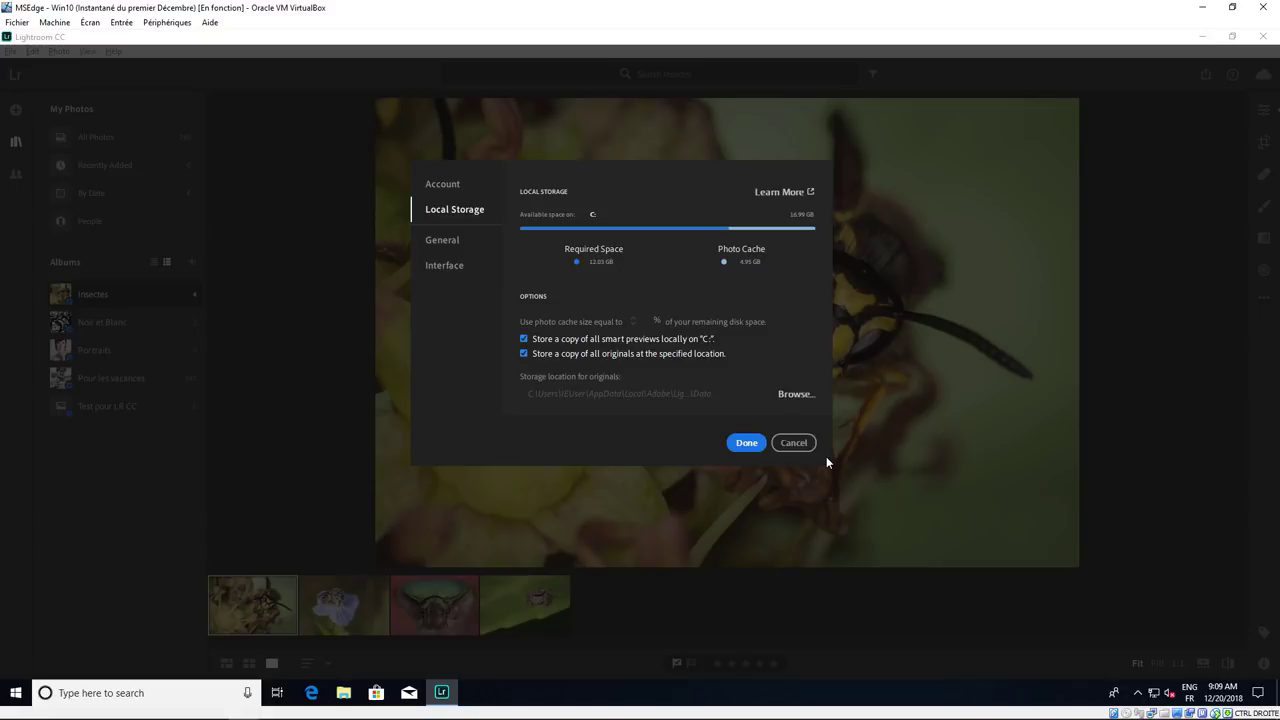
pyautogui.click(747, 442)
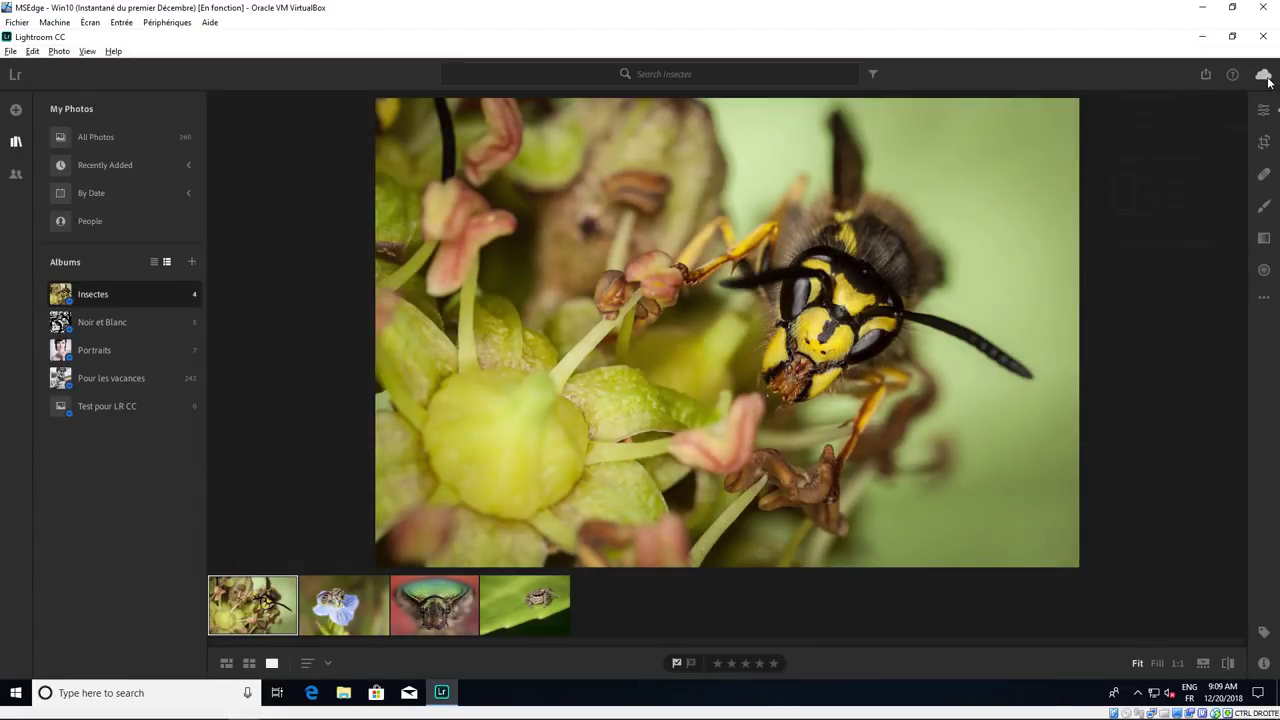
# View the Cloud Storage sync status panel, then close it.
pyautogui.click(1264, 76)
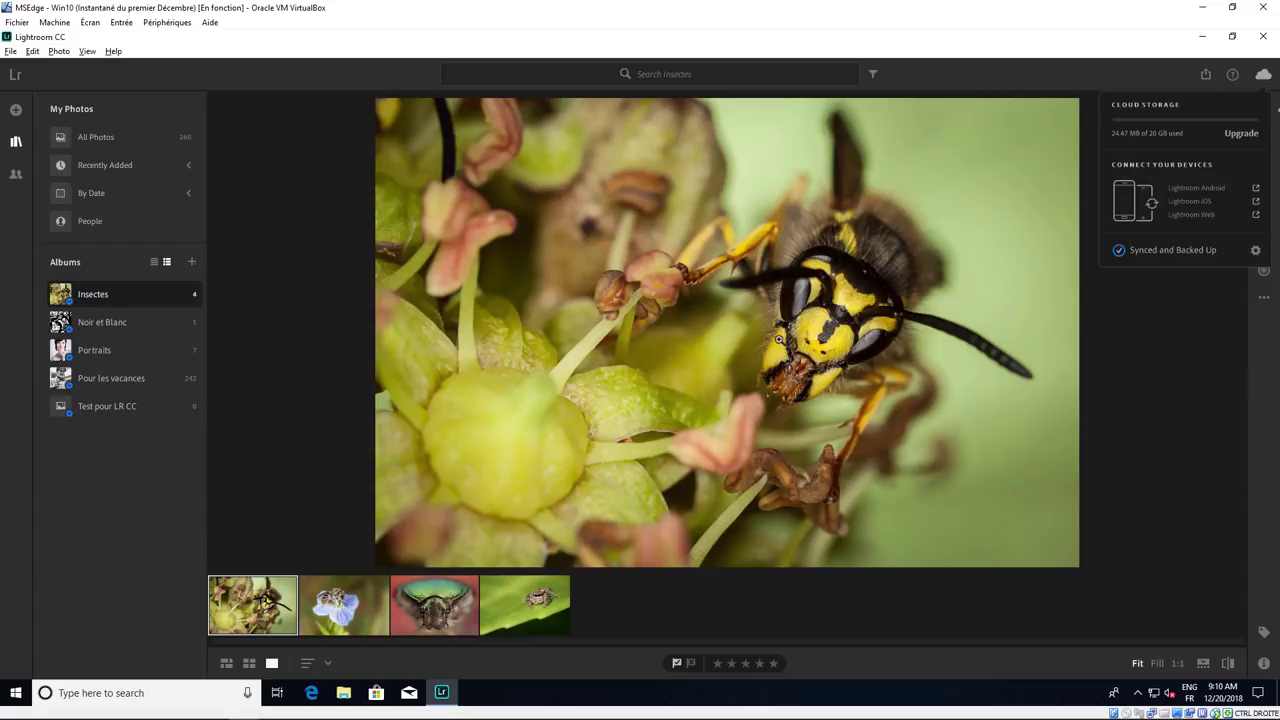
pyautogui.click(935, 240)
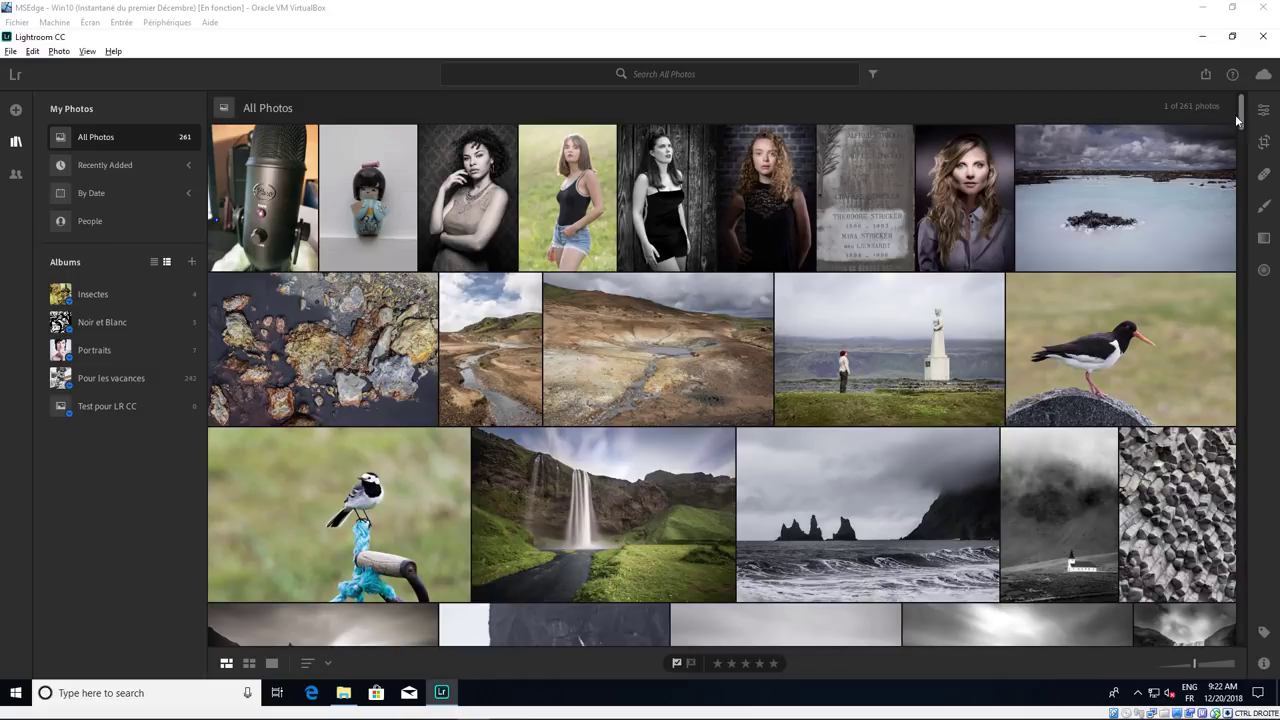
# Turn on 'Store a copy of all smart previews locally' in Local Storage preferences, alongside originals.
pyautogui.click(1263, 74)
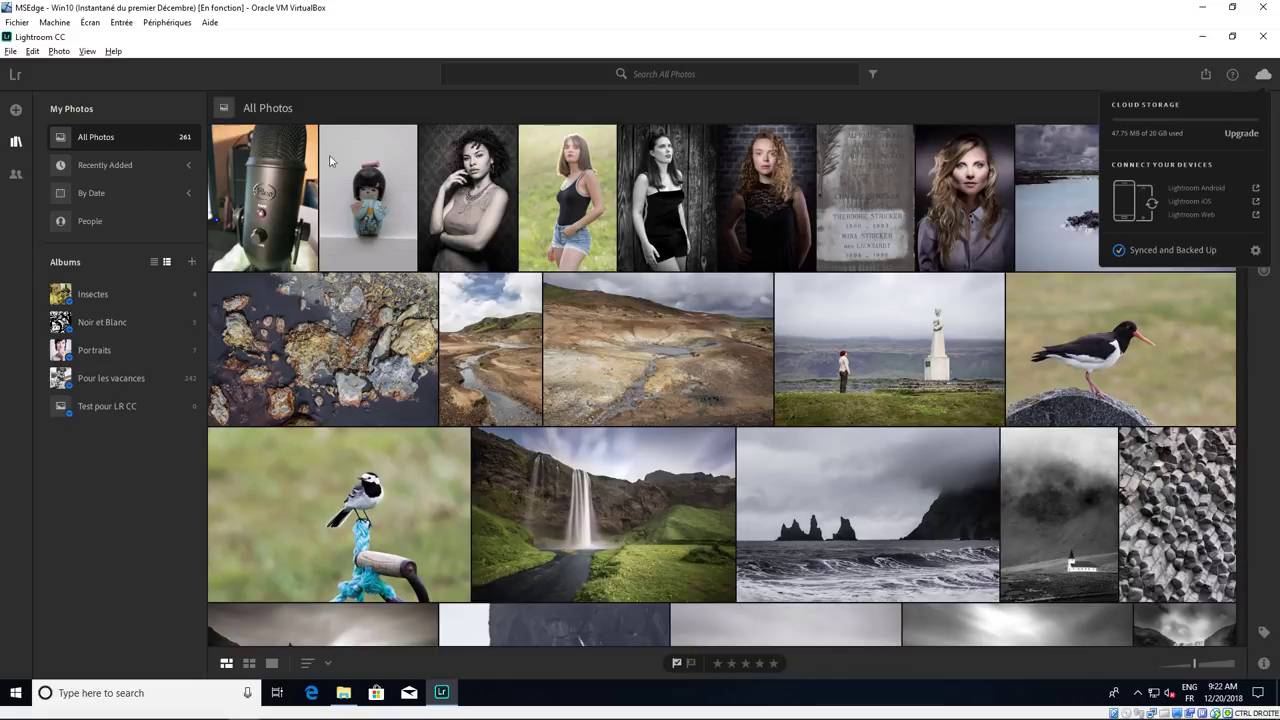
pyautogui.click(281, 177)
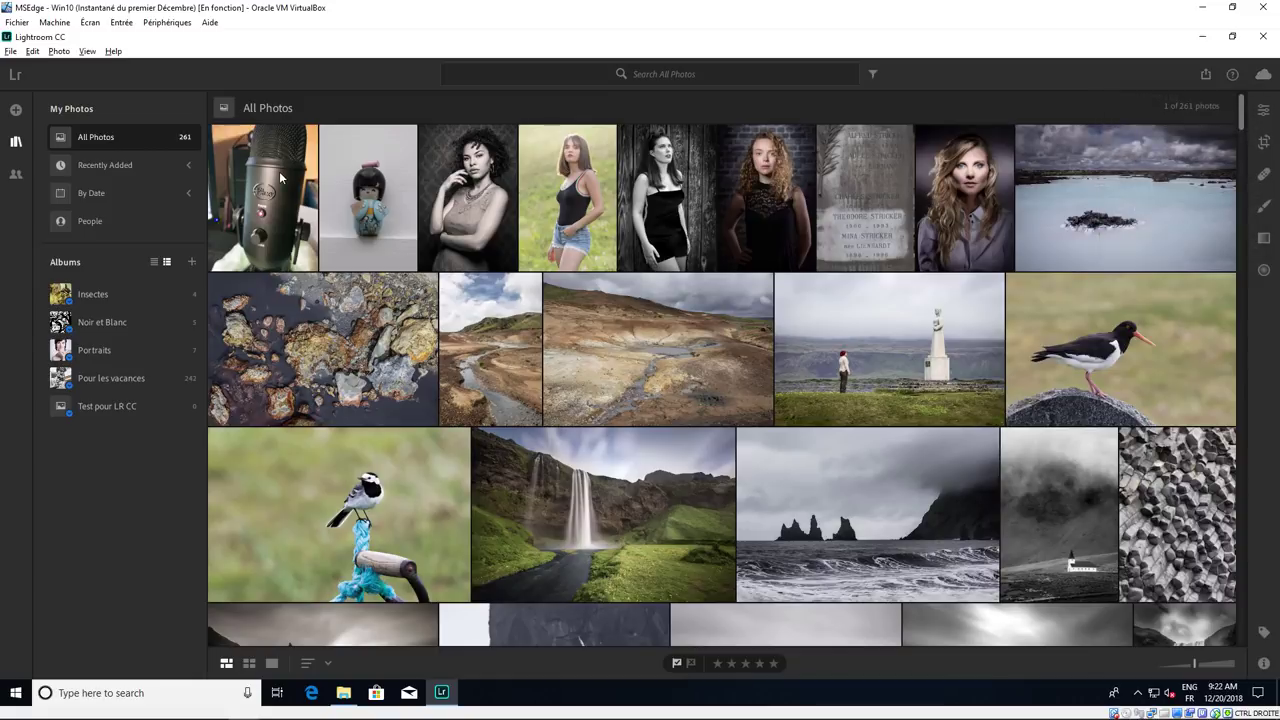
pyautogui.click(1264, 75)
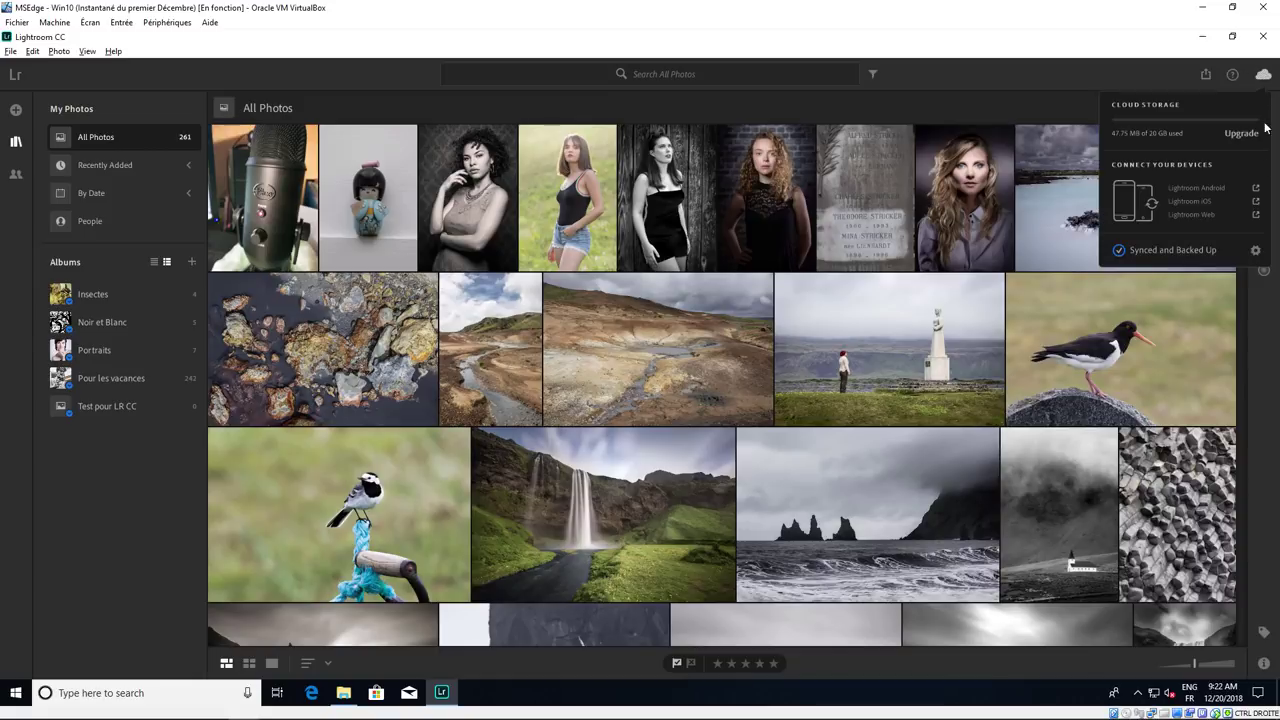
pyautogui.click(1255, 250)
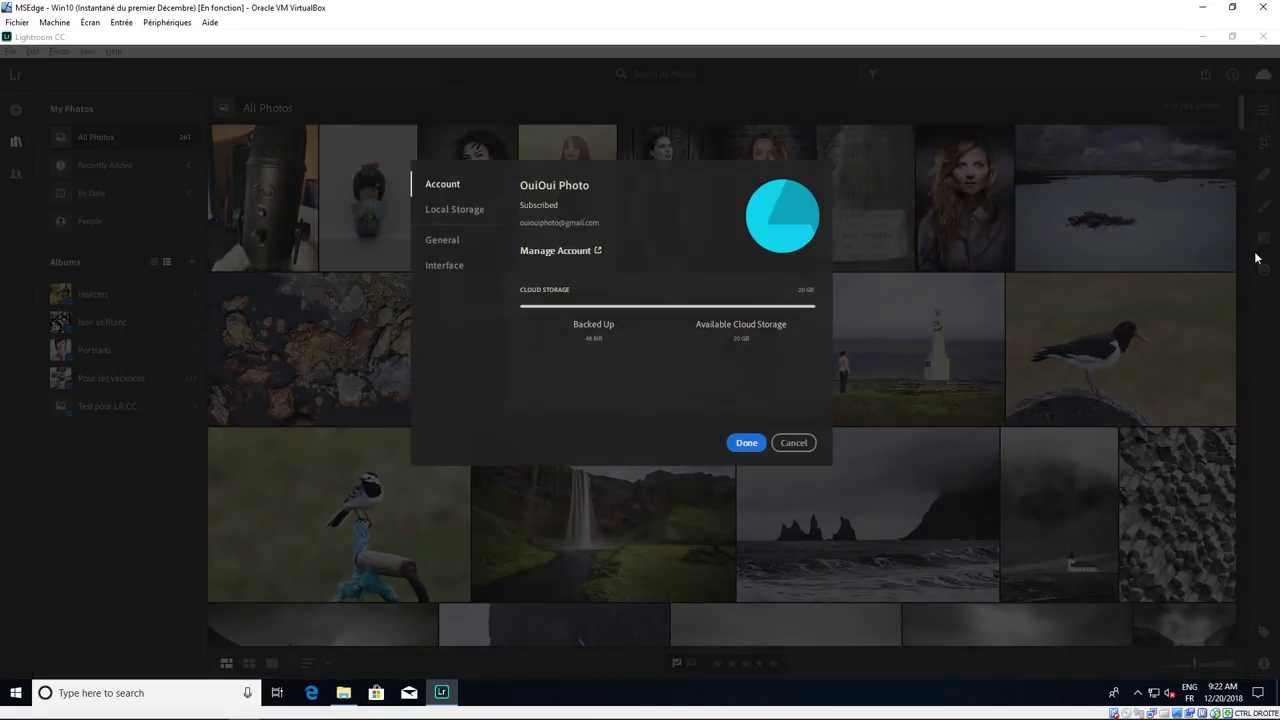
pyautogui.click(440, 212)
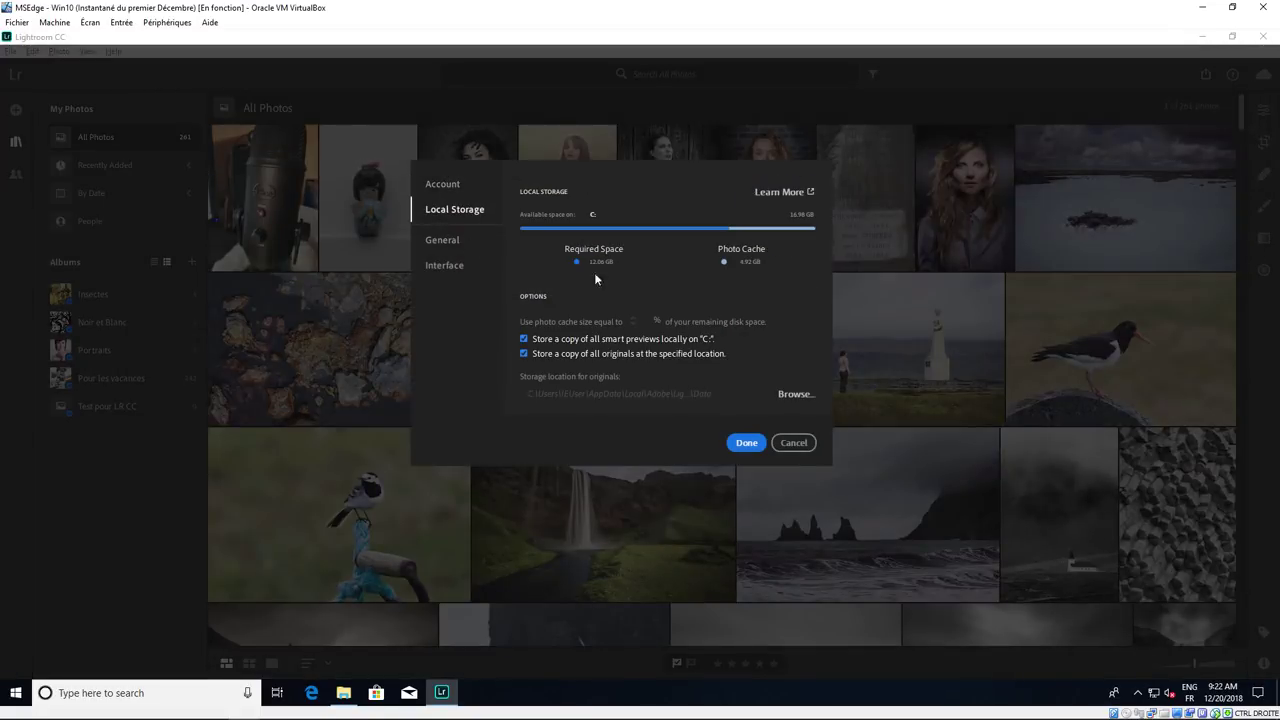
pyautogui.click(525, 338)
# Check originals > 2018 > 2018-12-03 and 2018-12-20 in File Explorer for 003A2875.CR2 and the DNG.
pyautogui.click(806, 443)
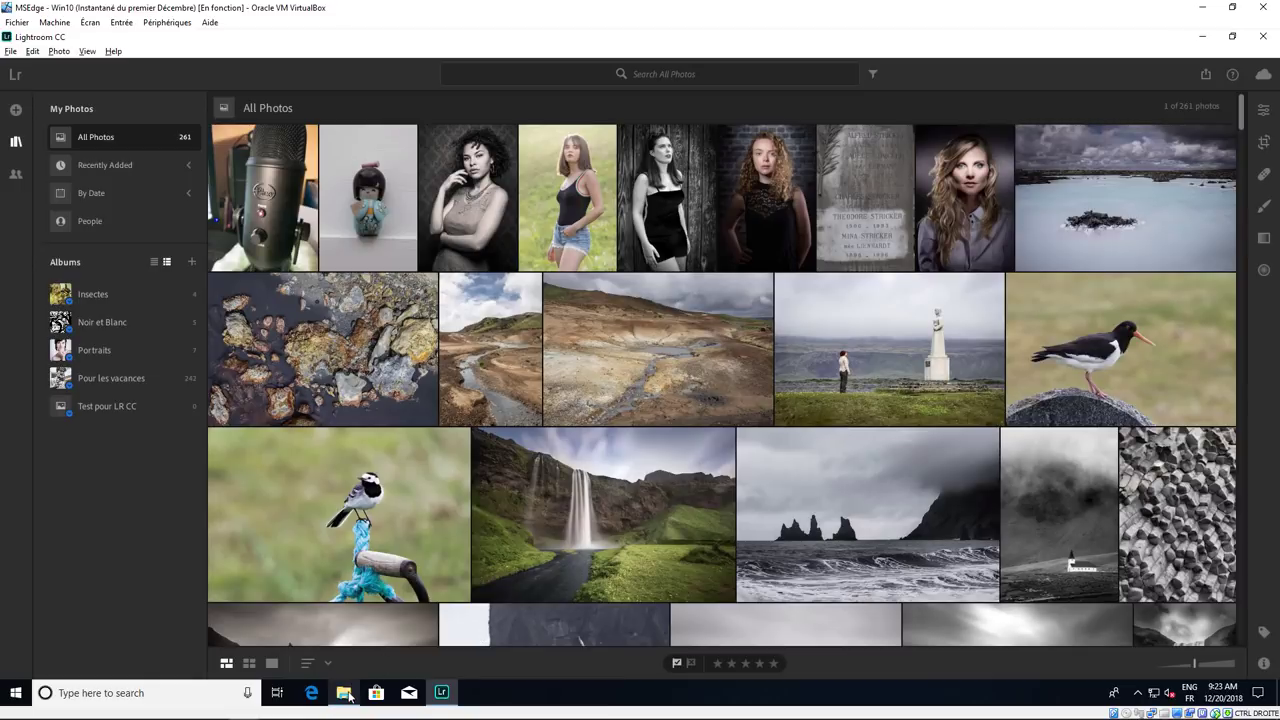
pyautogui.click(343, 692)
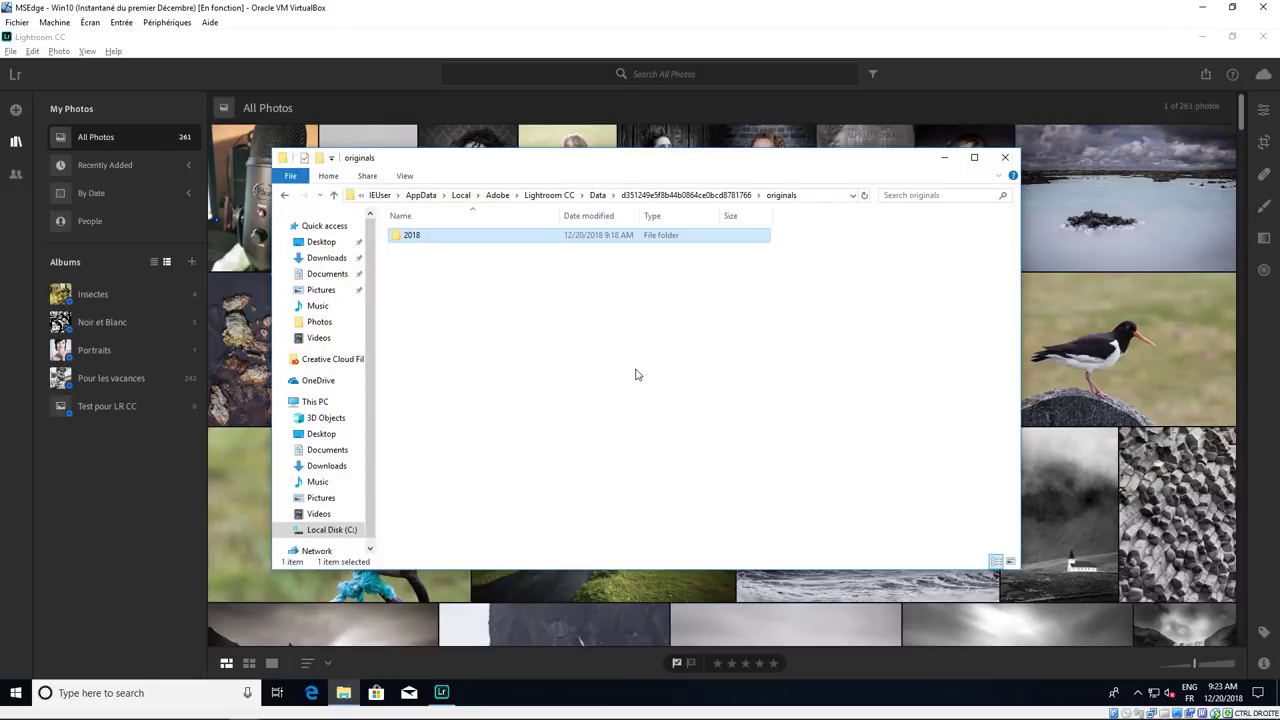
pyautogui.doubleClick(410, 238)
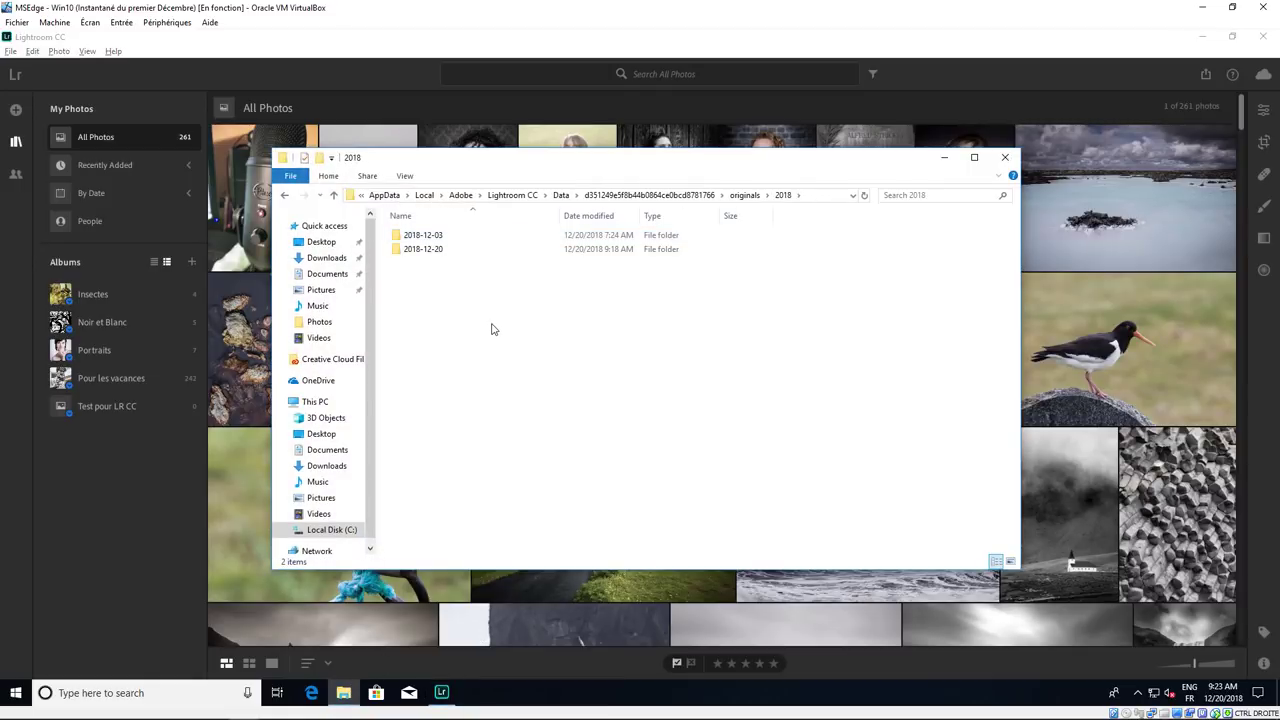
pyautogui.doubleClick(421, 238)
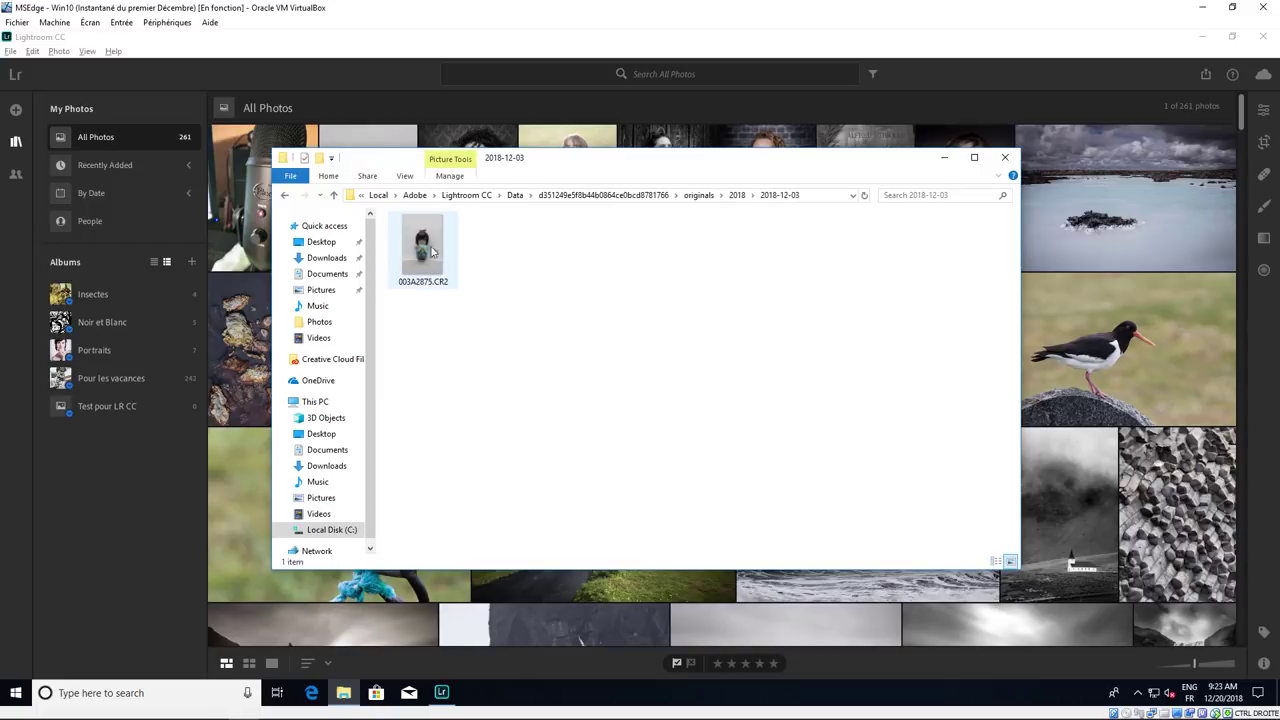
pyautogui.click(739, 196)
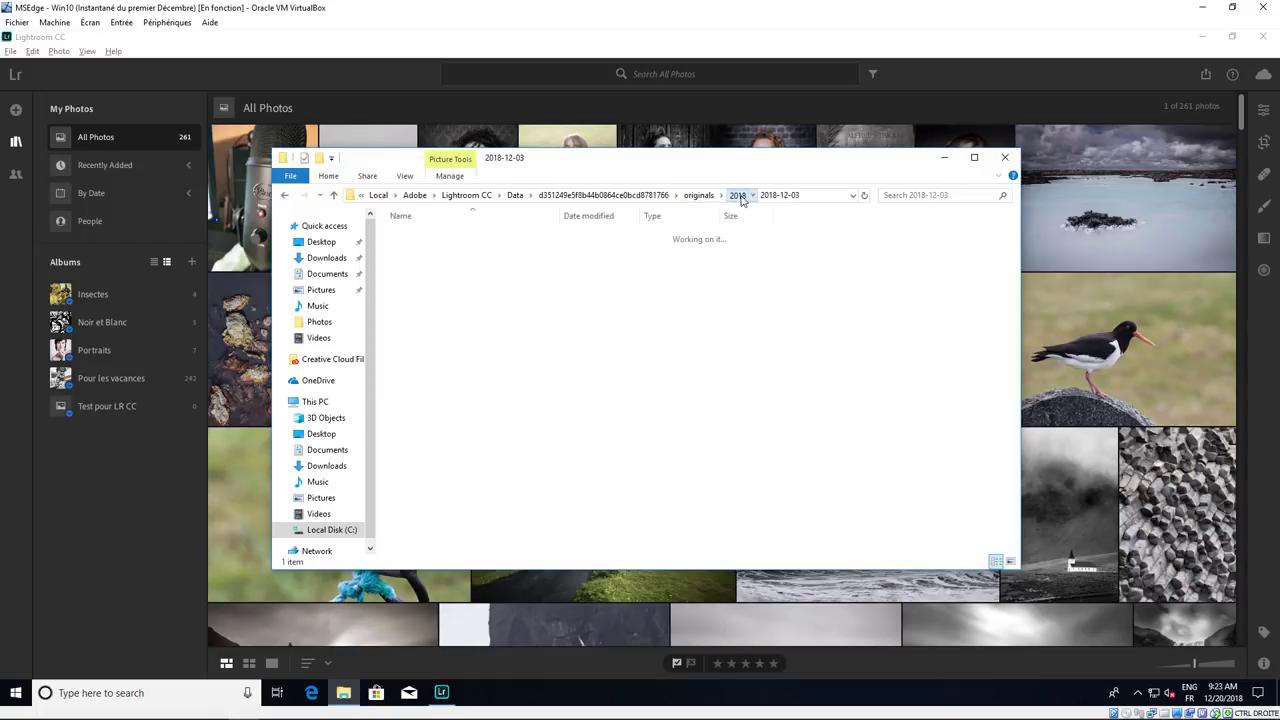
pyautogui.doubleClick(410, 254)
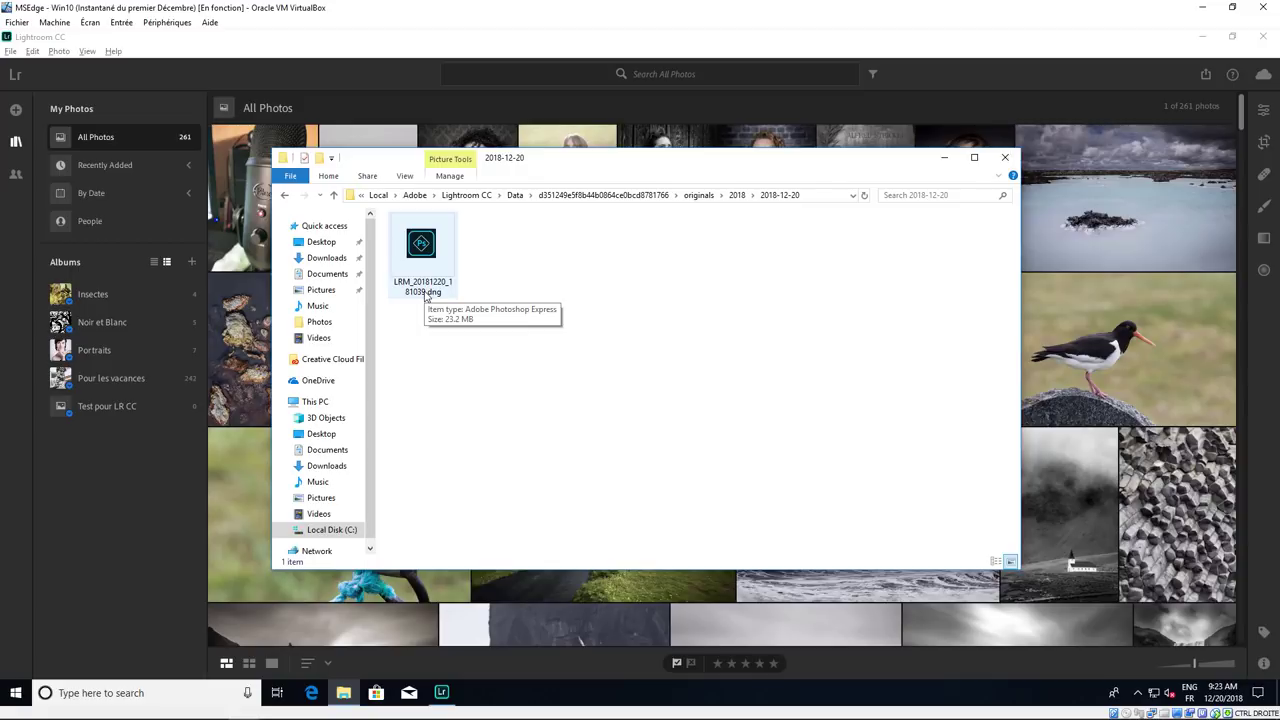
pyautogui.click(1003, 160)
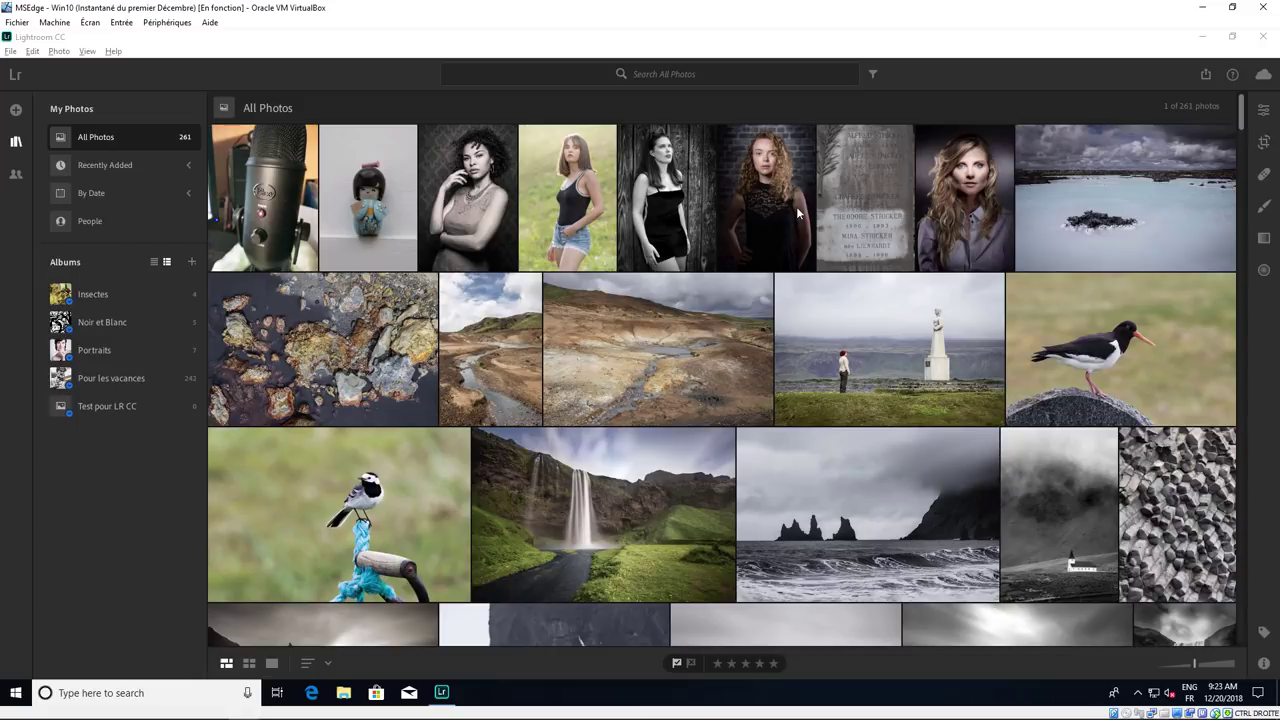
# Reopen Local Storage preferences from the cloud panel, showing 12.06 GB required and a 4.92 GB cache.
pyautogui.click(1264, 76)
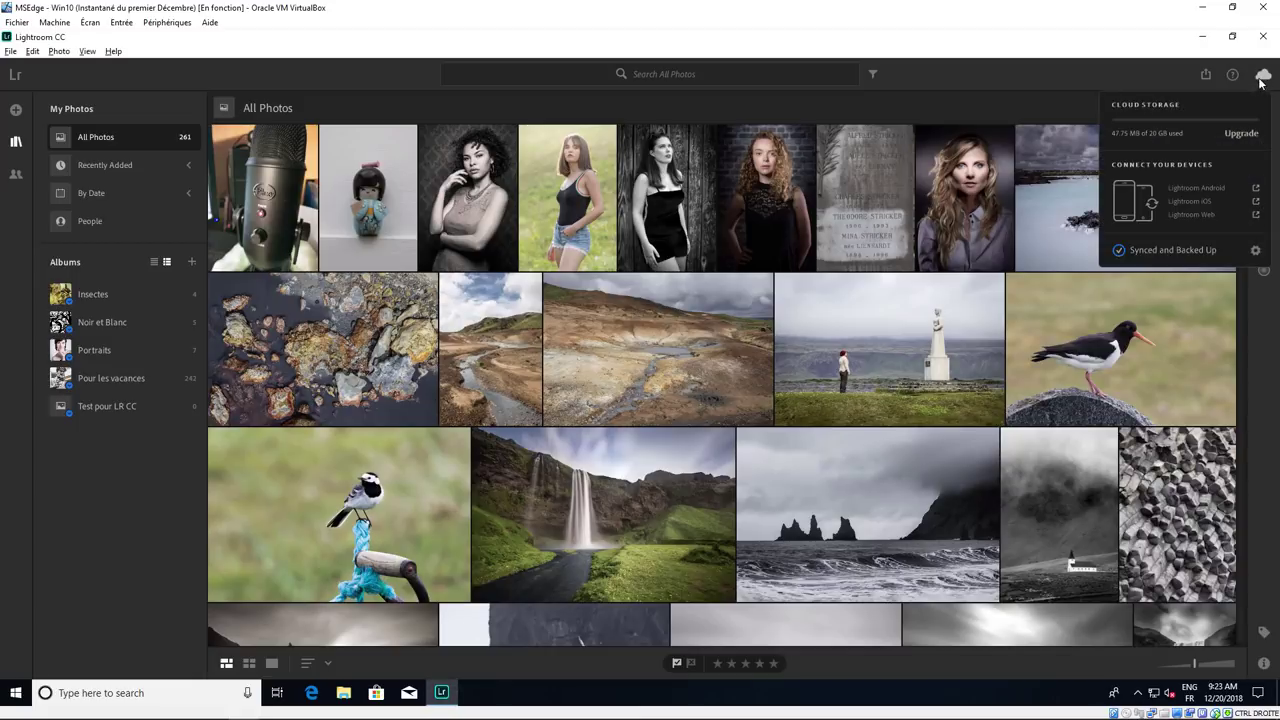
pyautogui.click(1256, 252)
pyautogui.click(448, 212)
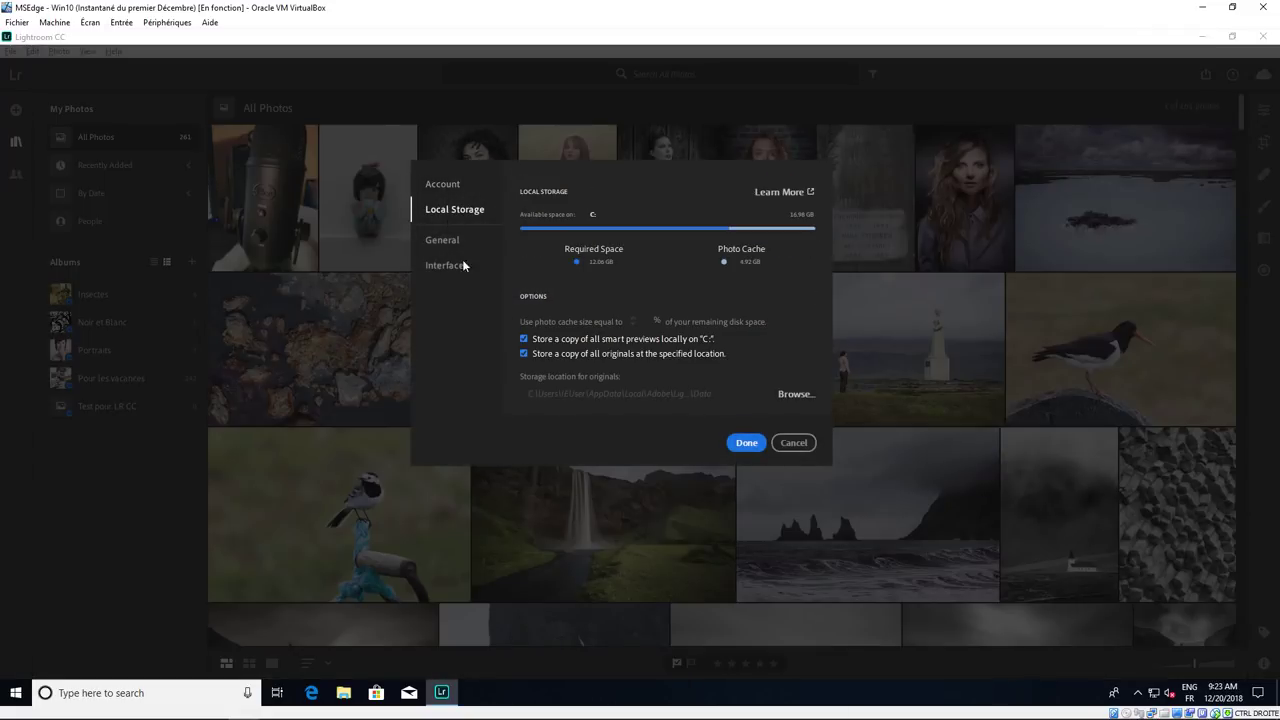